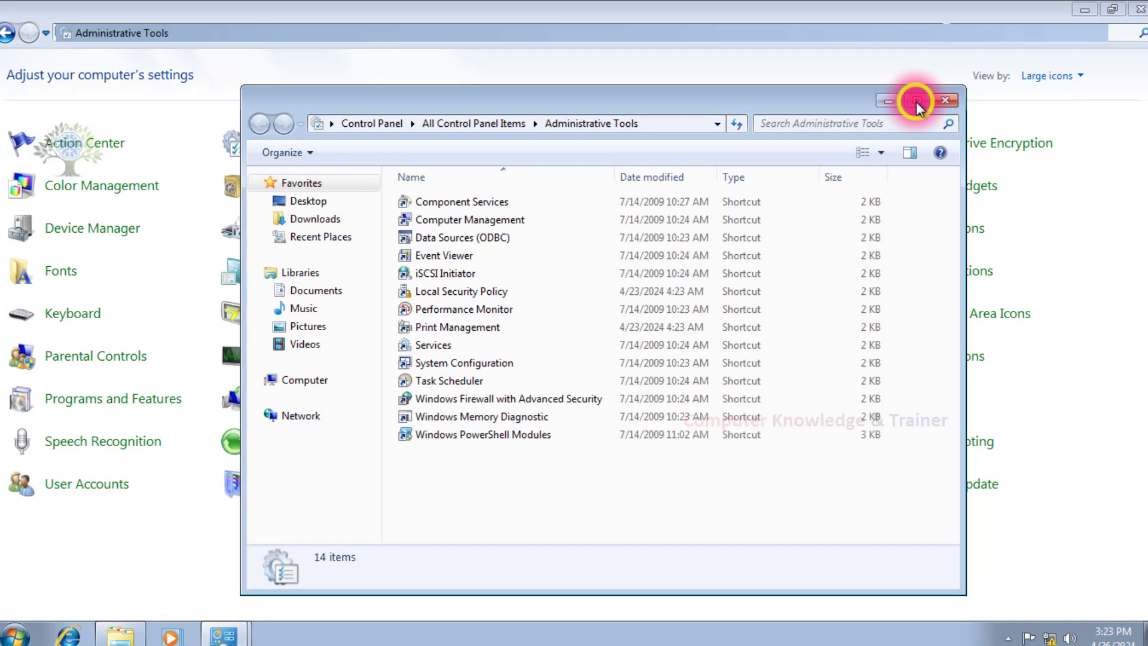
# Display the Administrative Tools shortcuts as large icons and return to the list of all Control Panel items.
pyautogui.click(1142, 71)
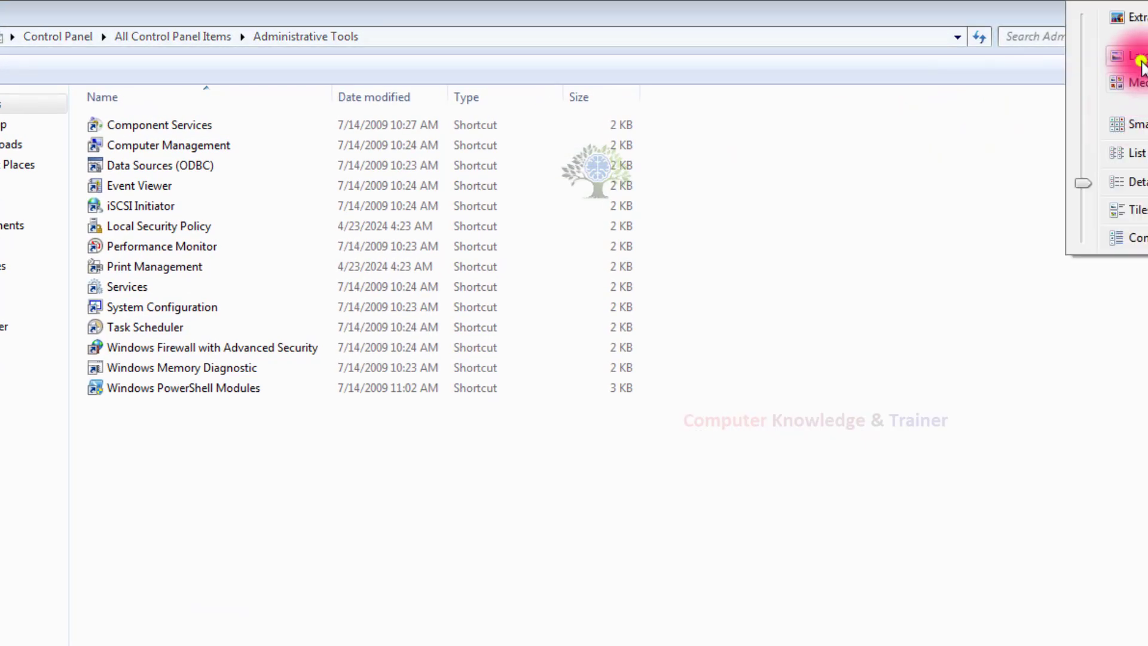
pyautogui.click(1142, 83)
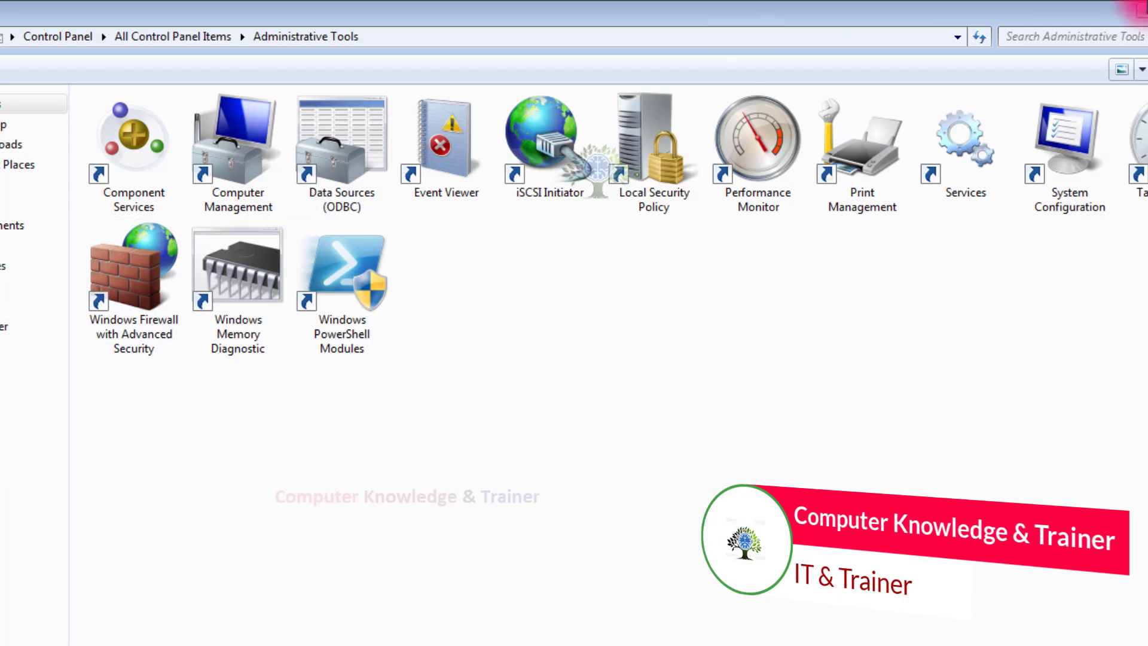
pyautogui.hotkey('alt', 'Left')
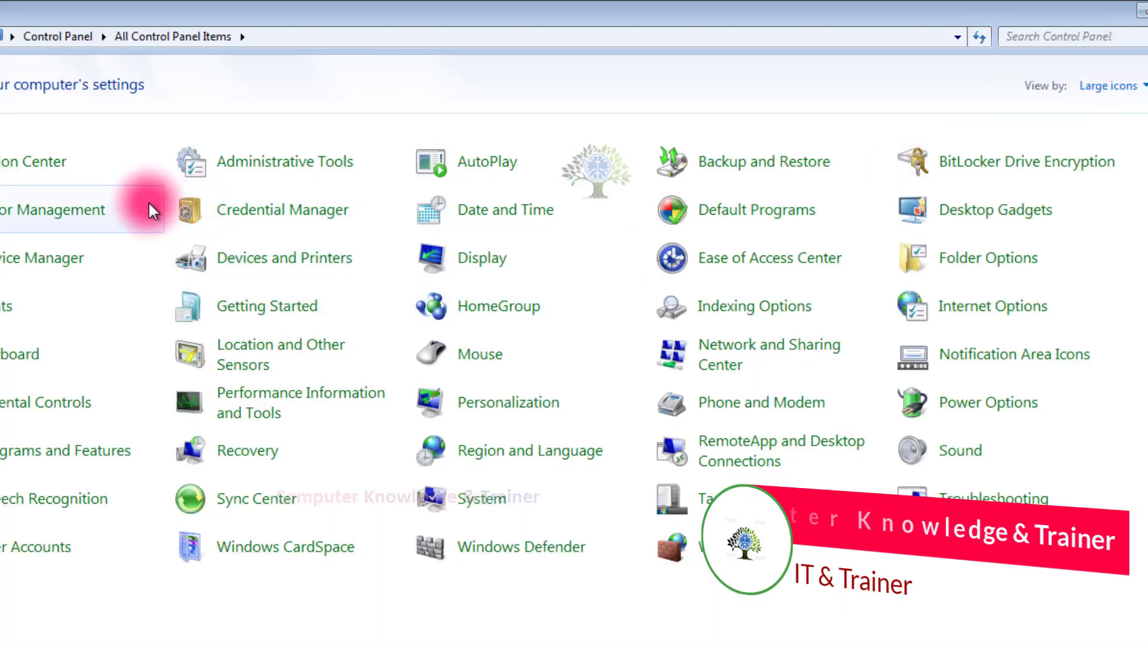
# Open Windows Defender to view its protection and scan status, and close it.
pyautogui.click(487, 551)
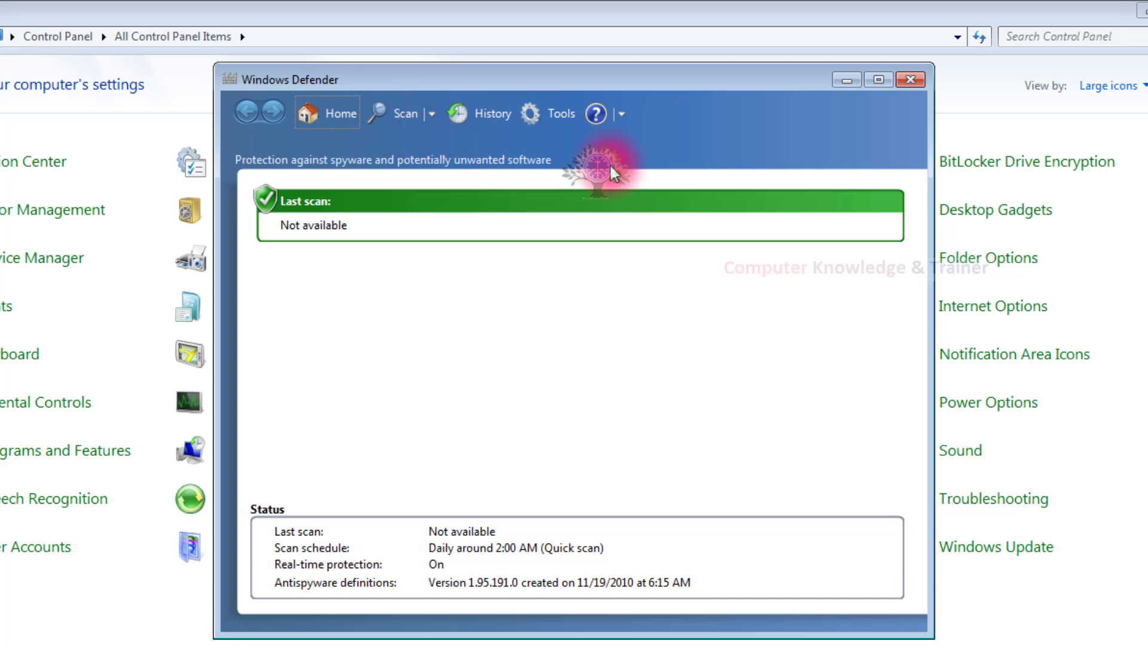
pyautogui.click(901, 82)
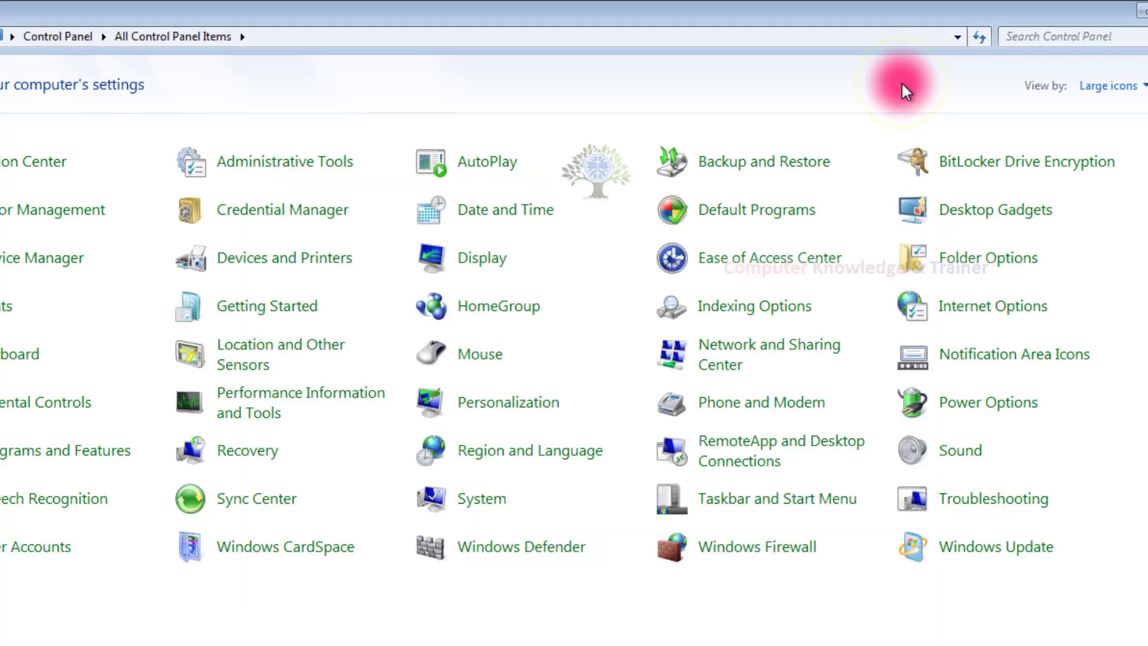
# Go to Computer, look at the folders on Local Disk (C:), and return to the drive list.
pyautogui.click(6, 326)
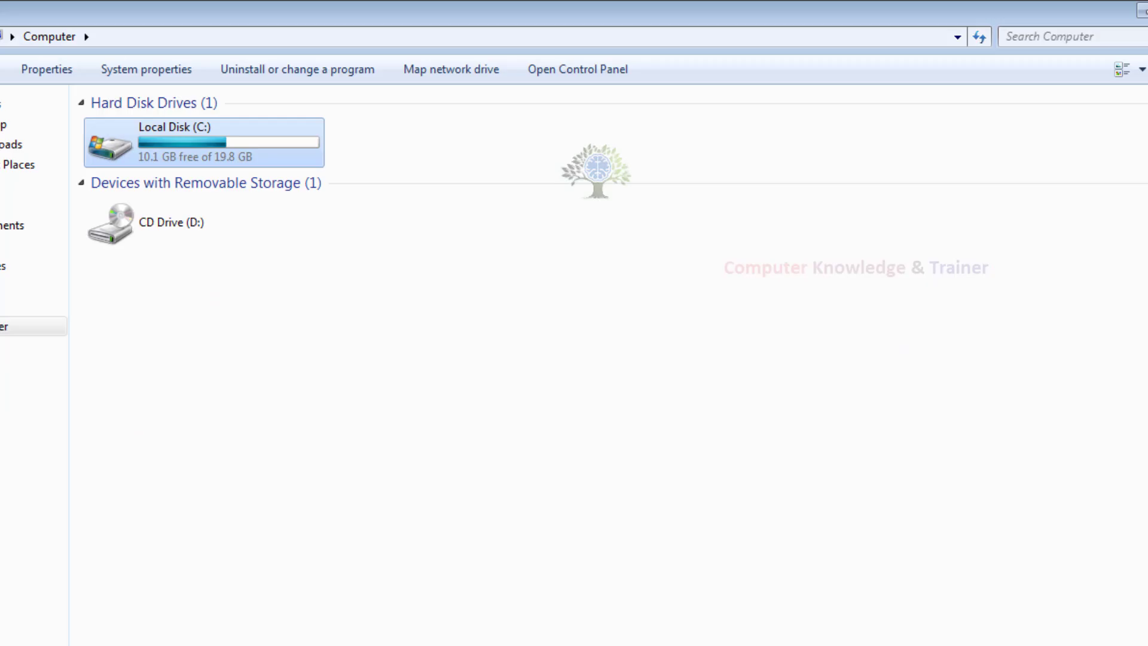
pyautogui.doubleClick(185, 138)
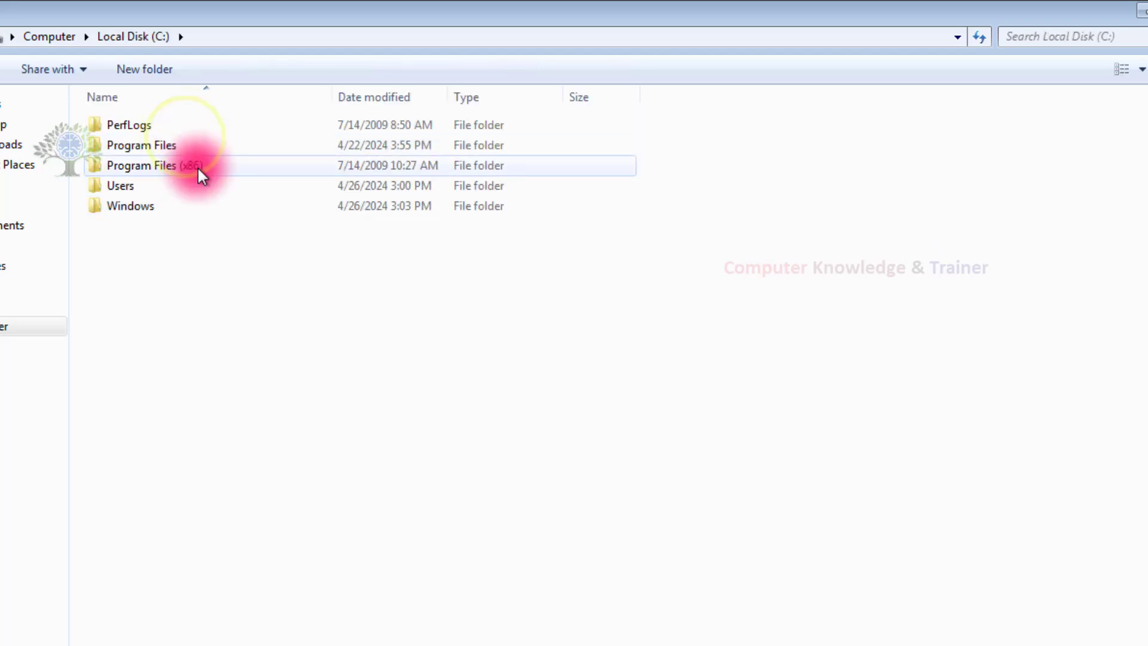
pyautogui.press('BackSpace')
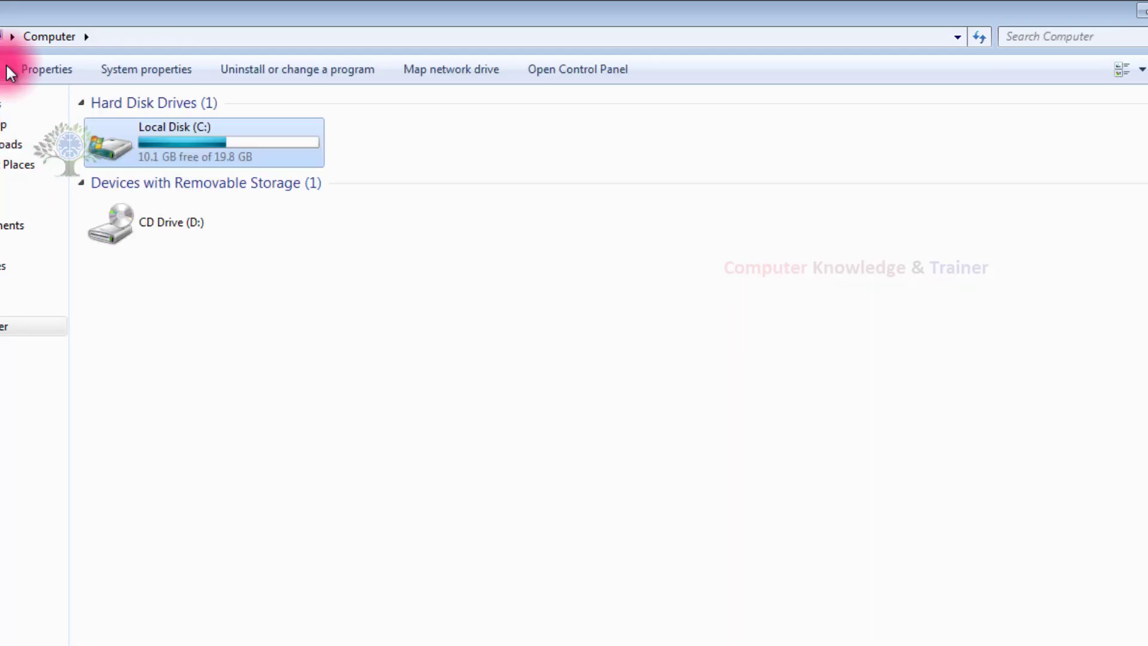
# Open the properties of Local Disk (C:) and examine its security permissions and its disk maintenance tools.
pyautogui.rightClick(154, 144)
pyautogui.click(188, 387)
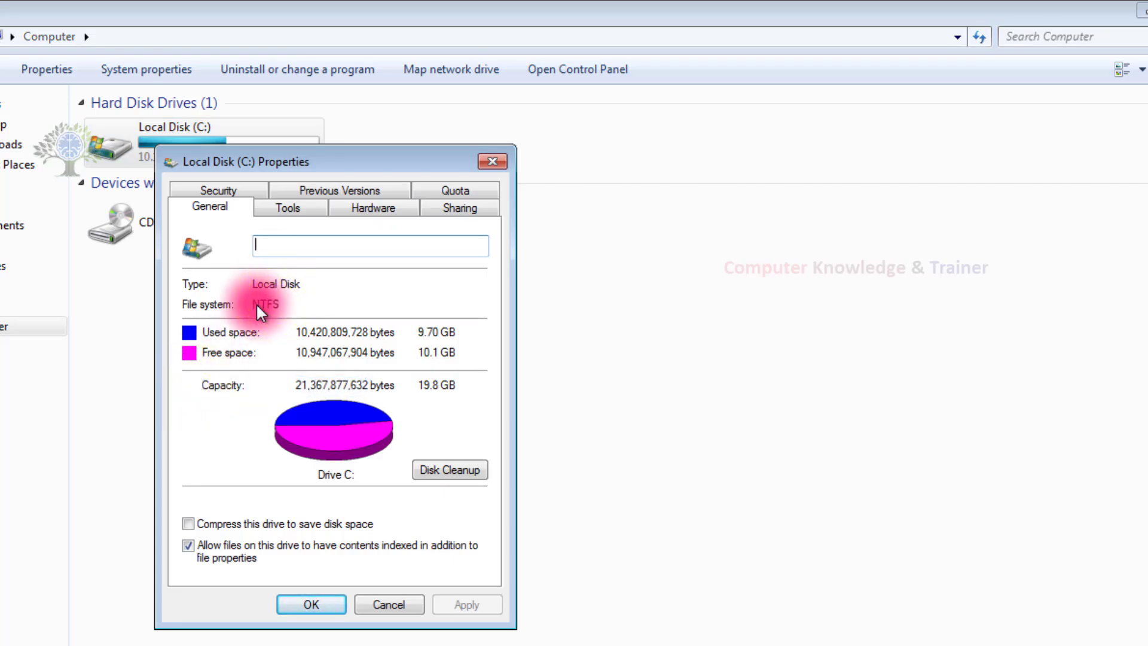
pyautogui.click(216, 189)
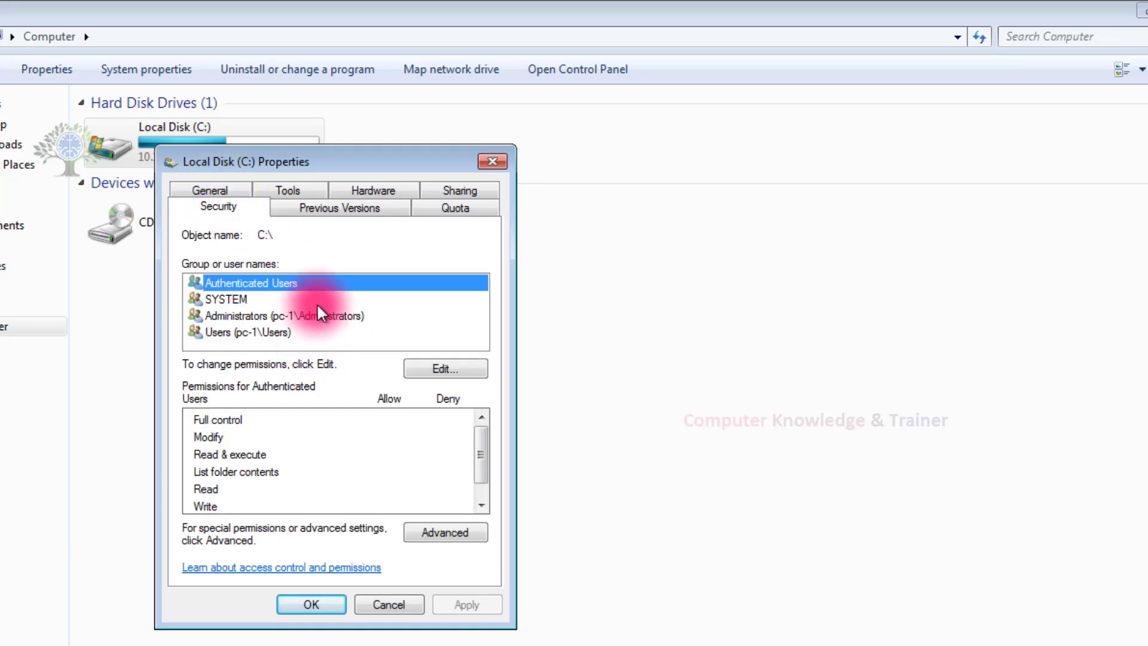
pyautogui.click(291, 191)
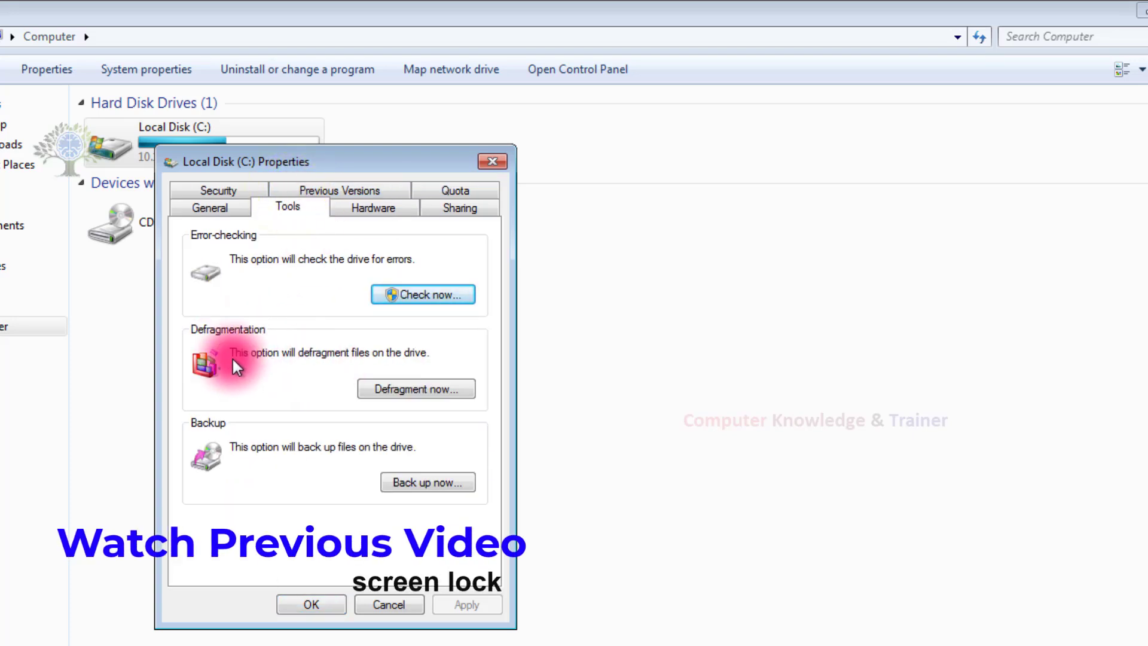
pyautogui.press('super')
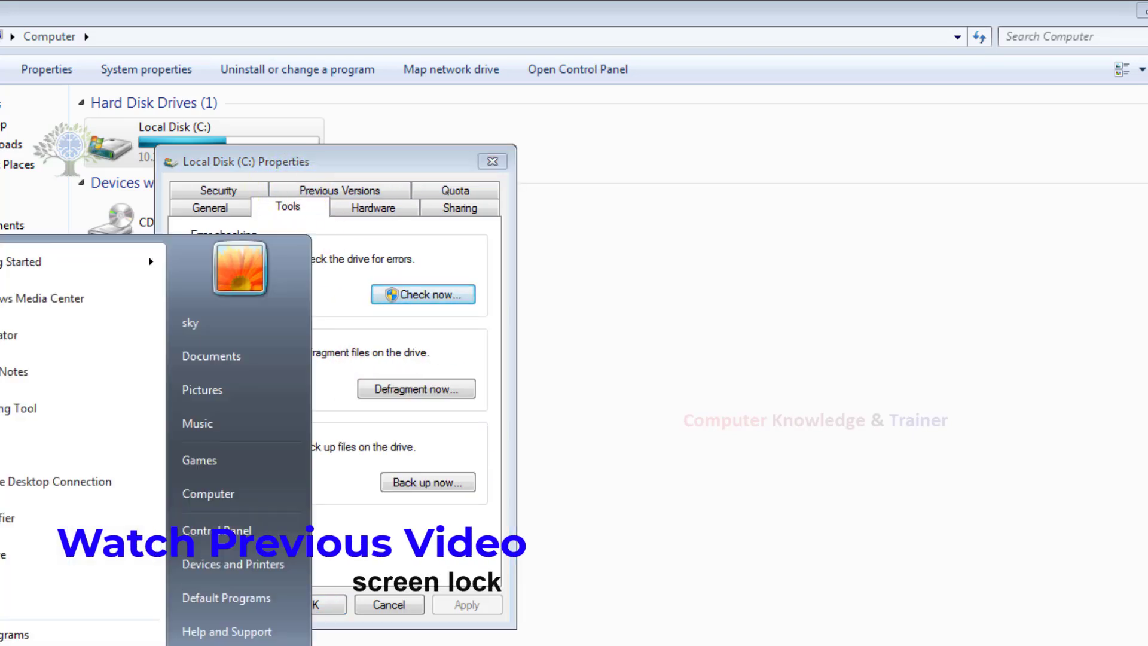
pyautogui.click(358, 290)
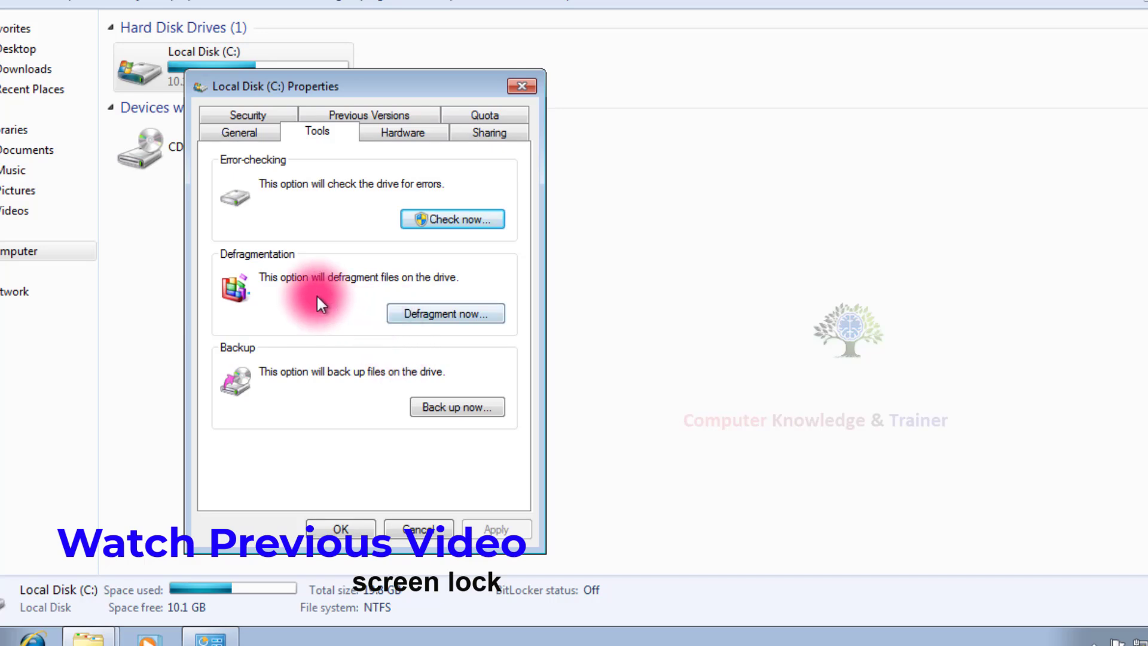
# Open Control Panel in a maximized window, search it for "def", and launch "Defragment your hard drive".
pyautogui.click(2, 619)
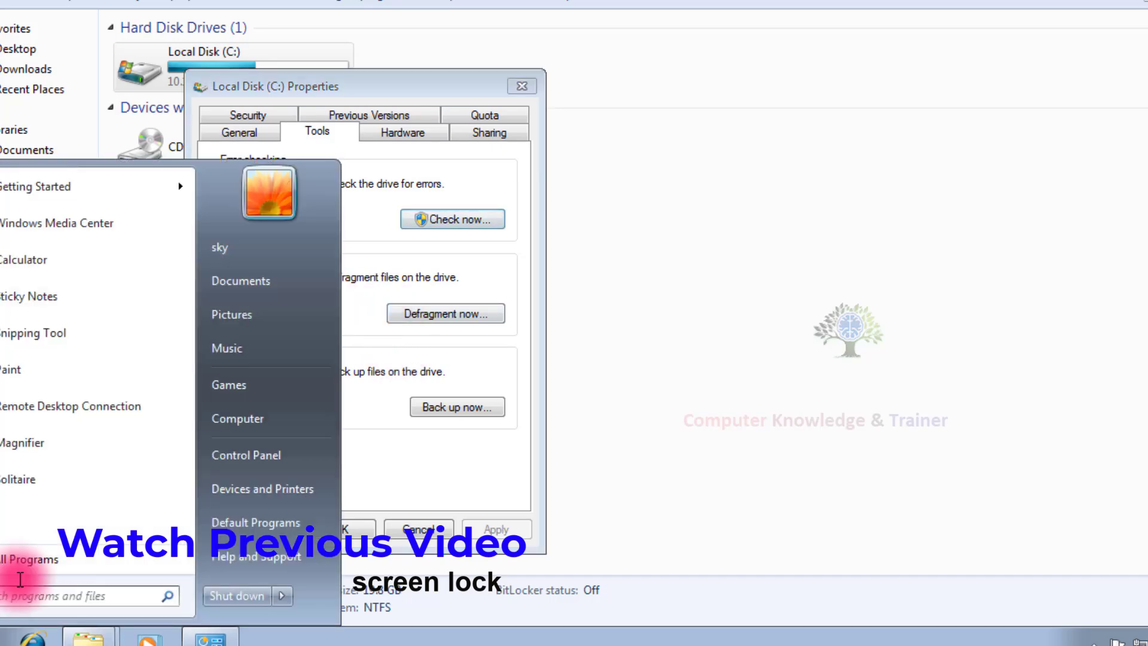
pyautogui.click(238, 454)
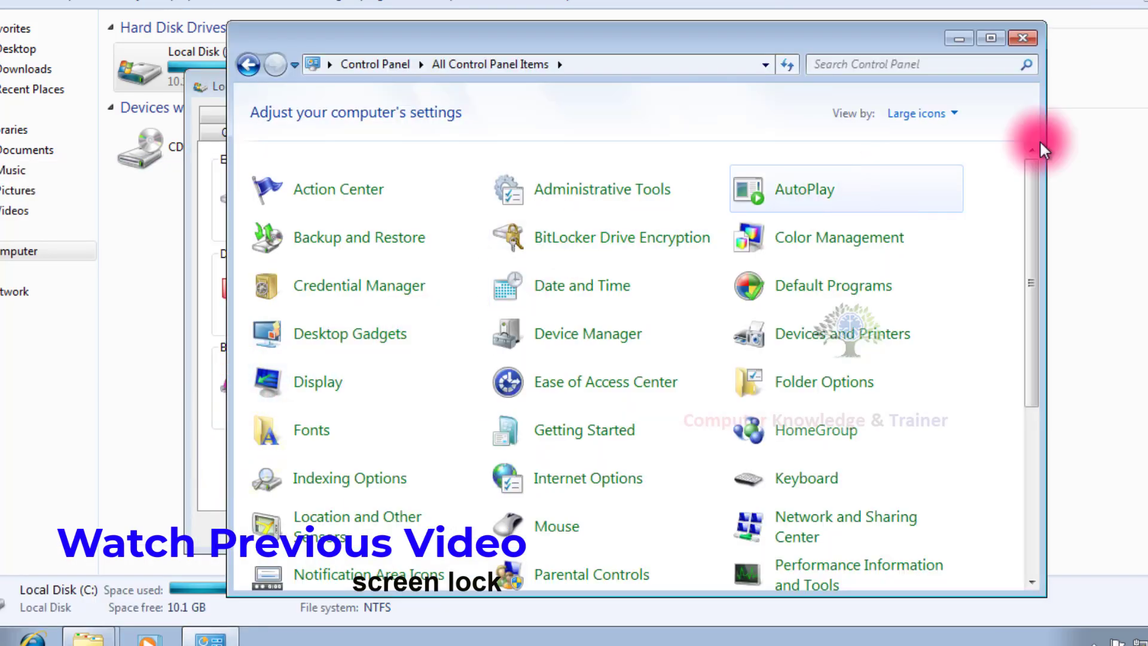
pyautogui.click(990, 38)
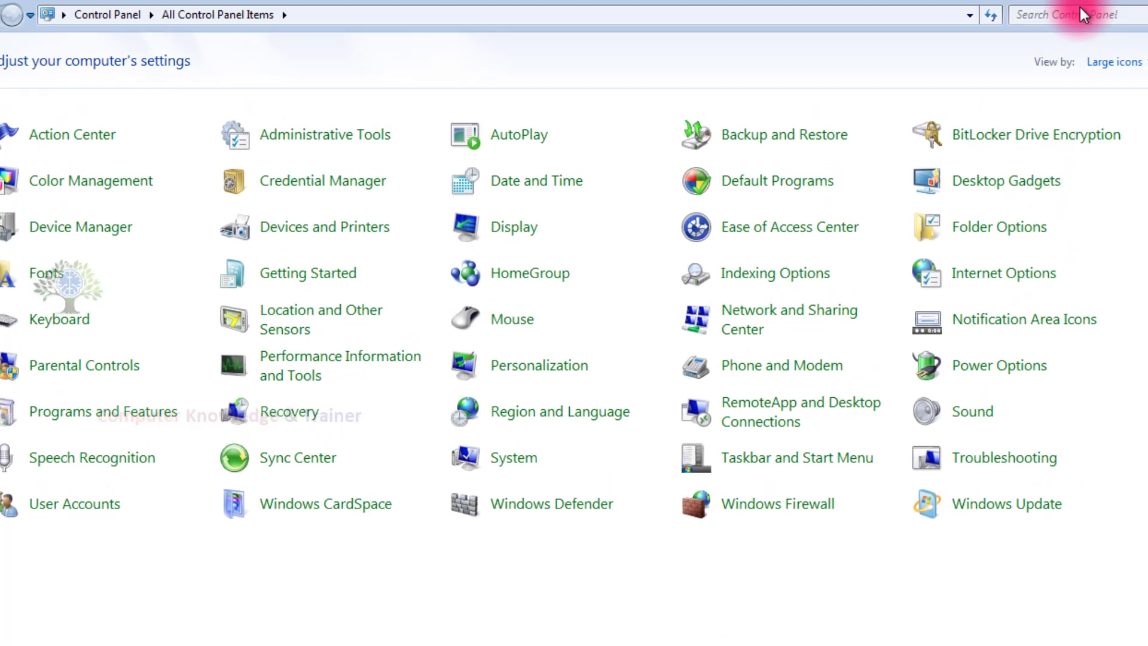
pyautogui.click(1081, 11)
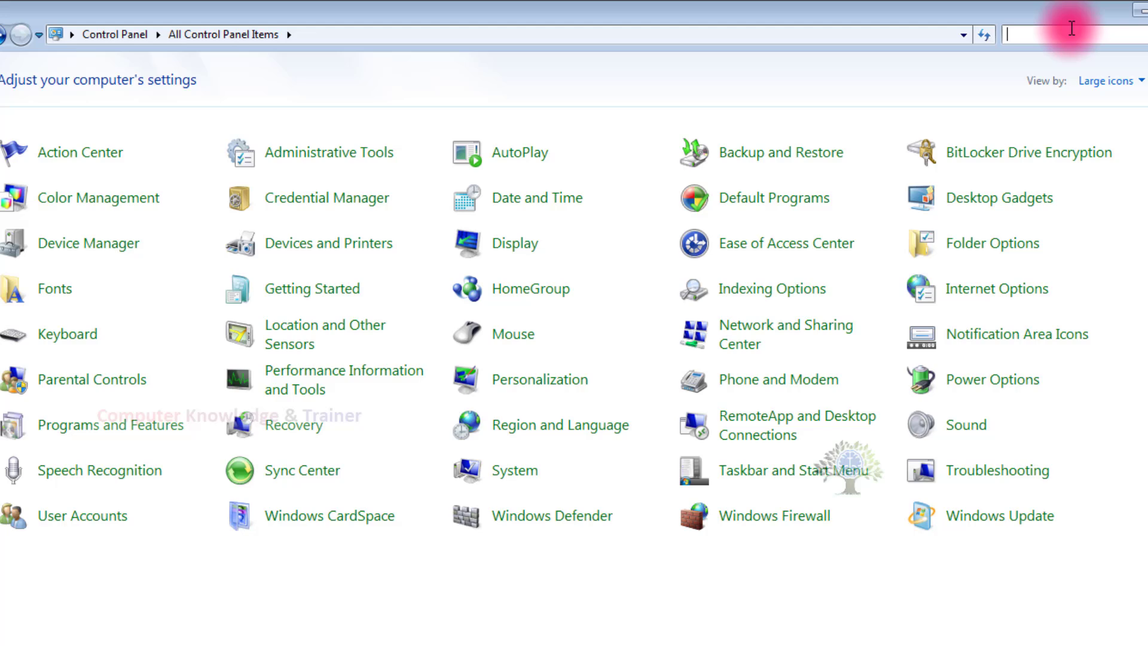
pyautogui.write('def')
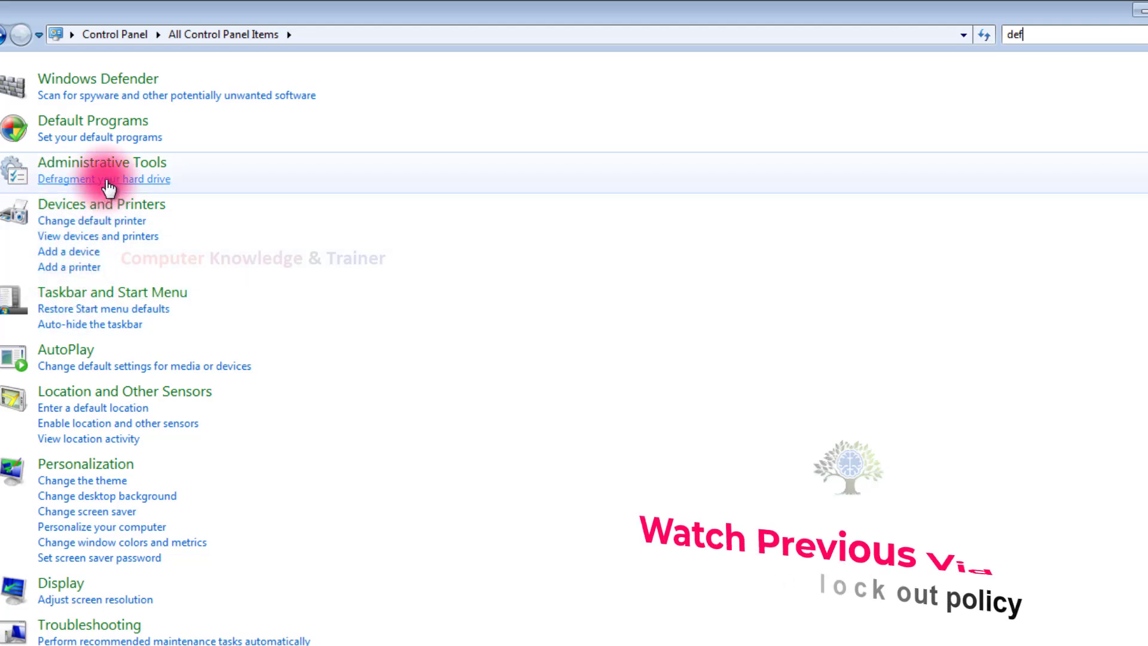
pyautogui.click(107, 181)
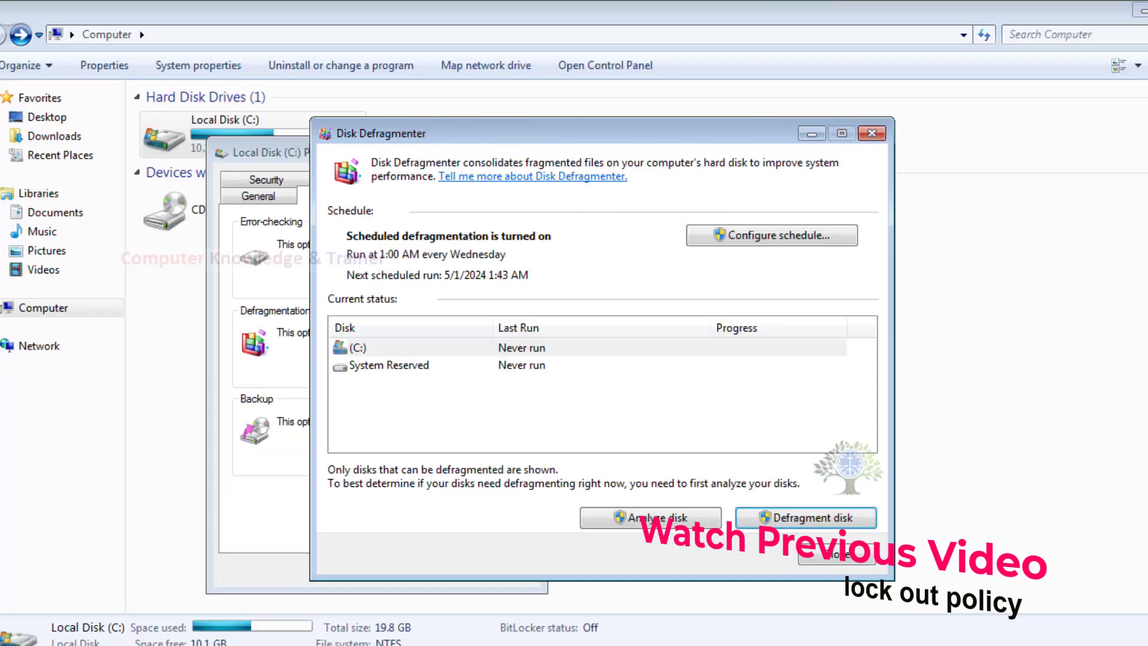
# Close the Local Disk (C:) properties and analyze the (C:) disk in Disk Defragmenter.
pyautogui.click(250, 145)
pyautogui.click(532, 152)
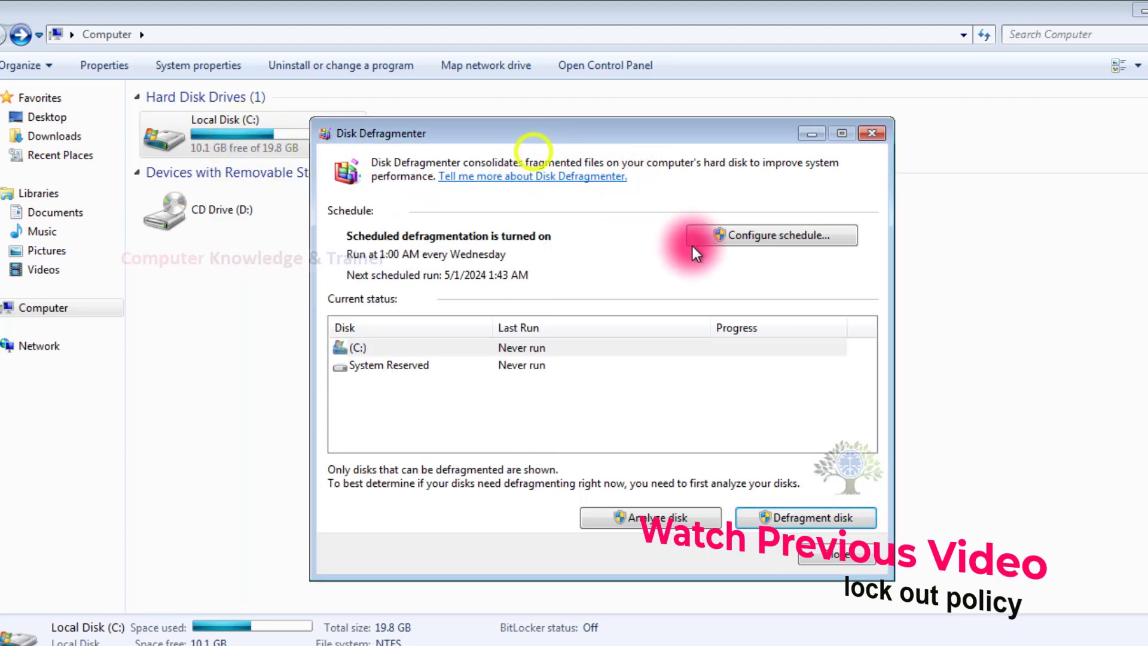
pyautogui.click(543, 351)
pyautogui.click(523, 349)
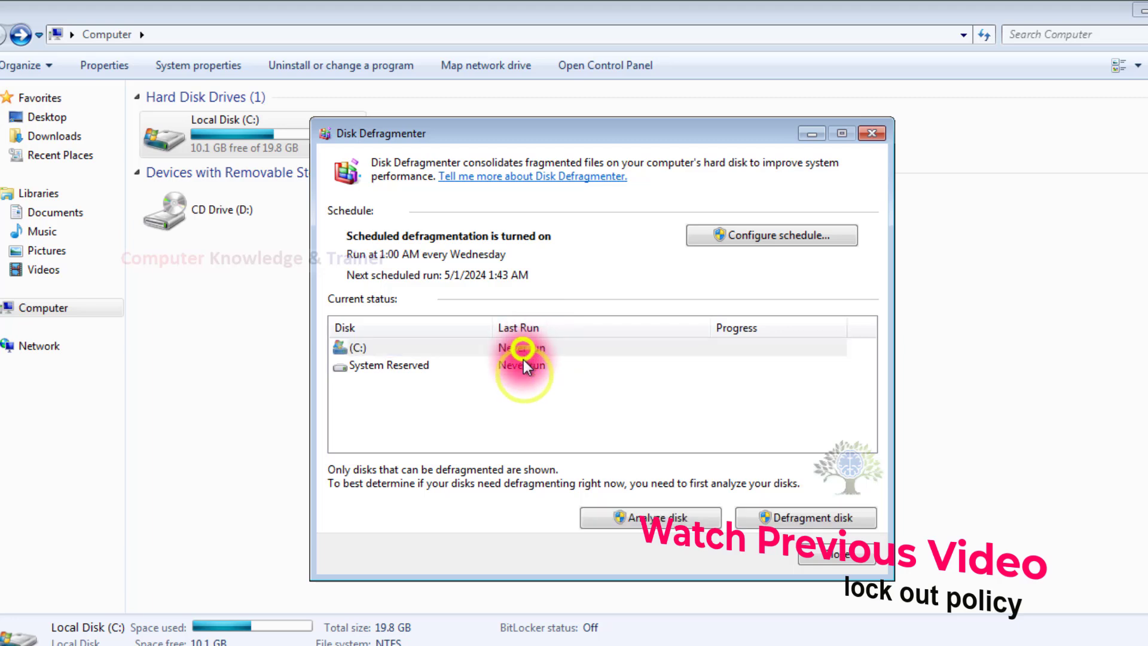
pyautogui.click(524, 365)
pyautogui.click(521, 348)
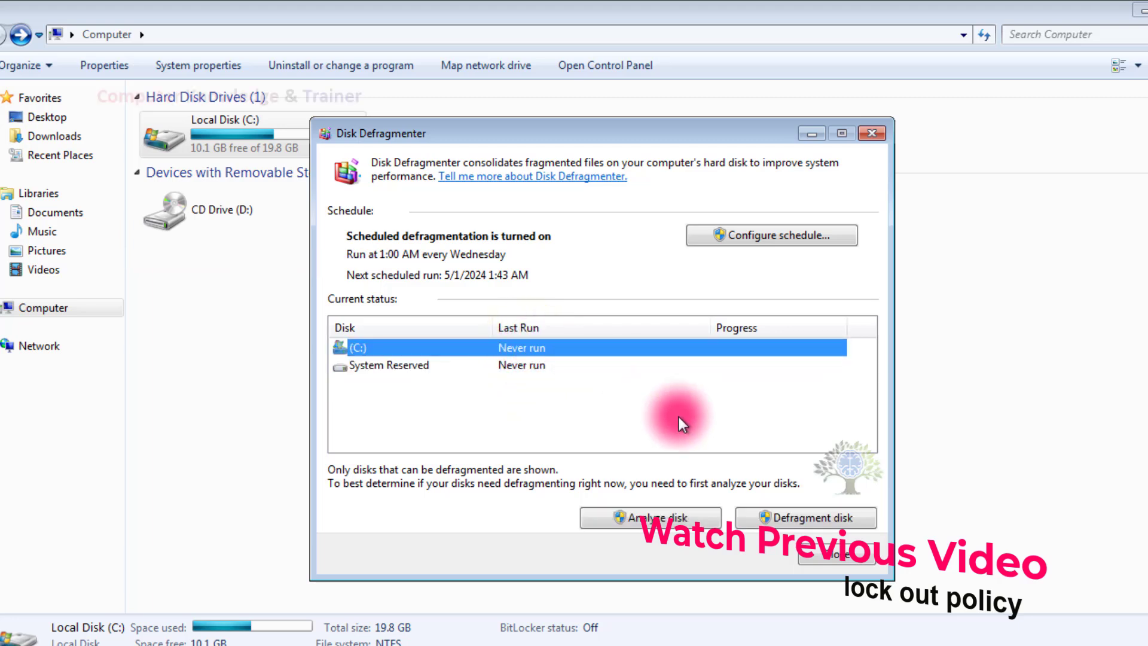
pyautogui.click(690, 493)
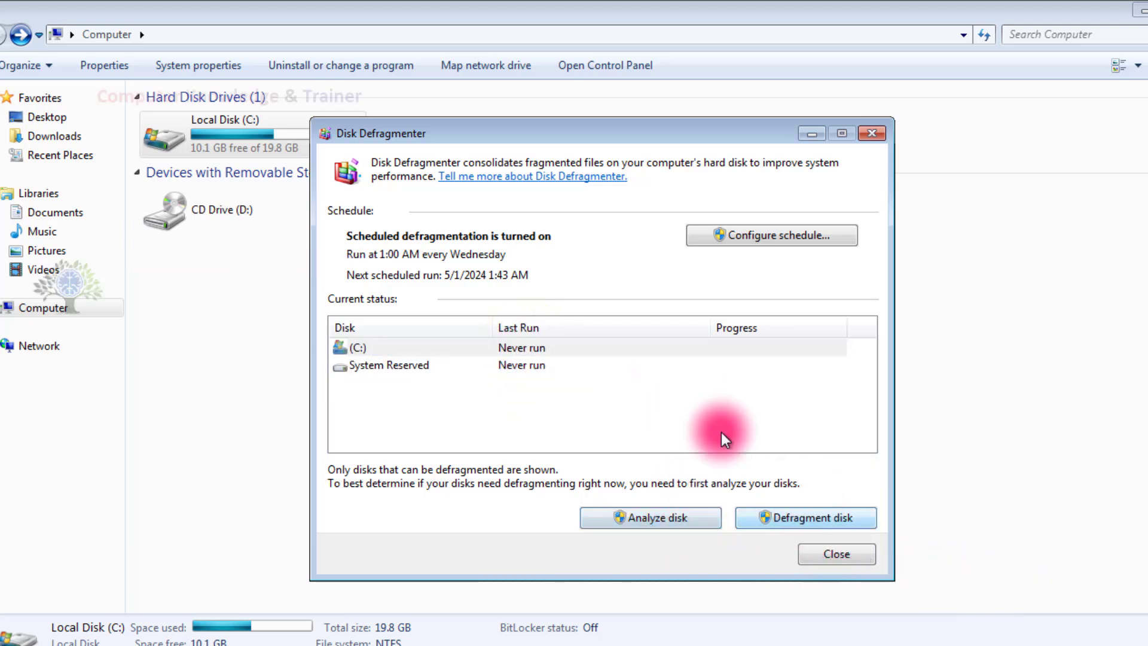
pyautogui.click(492, 346)
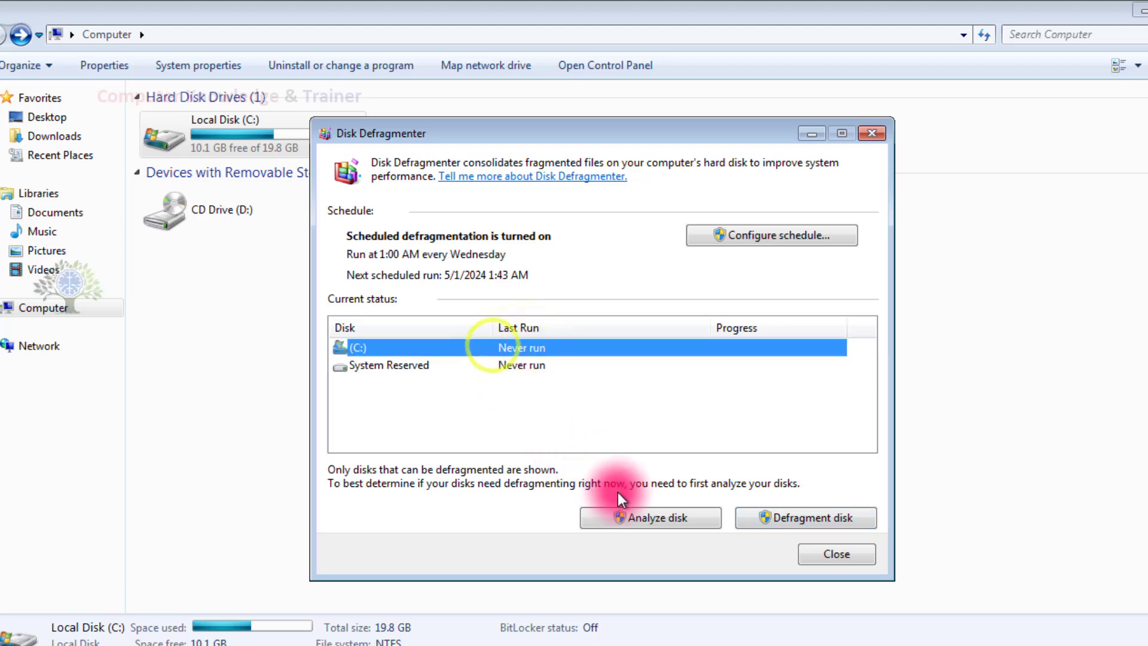
pyautogui.click(621, 516)
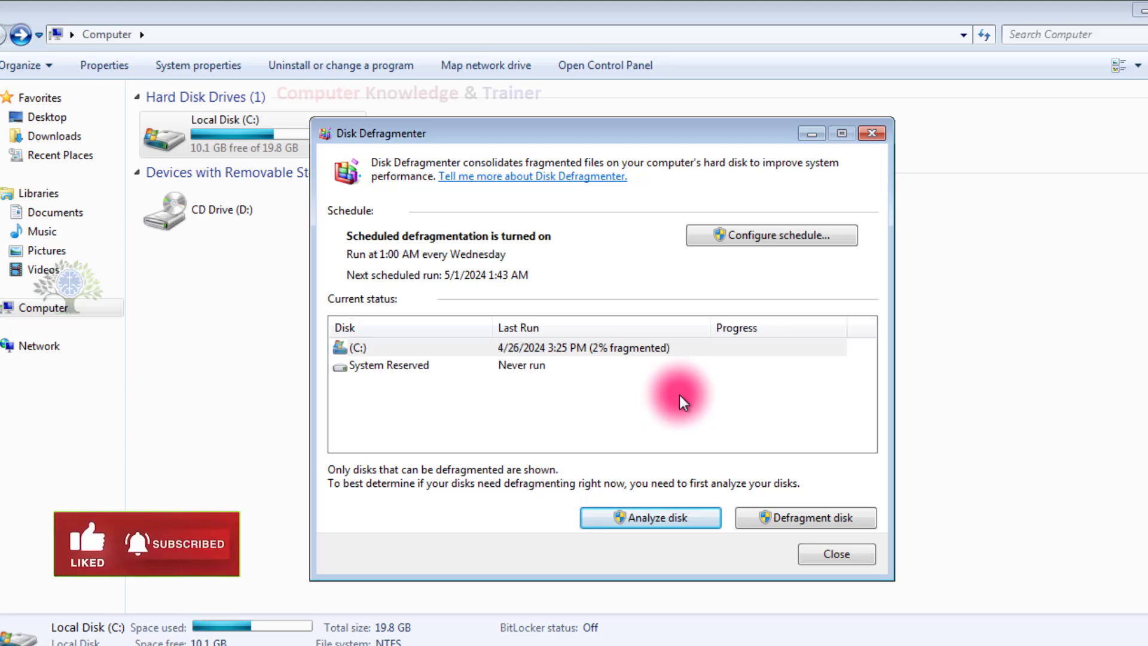
# Defragment the (C:) disk and close Disk Defragmenter.
pyautogui.click(615, 348)
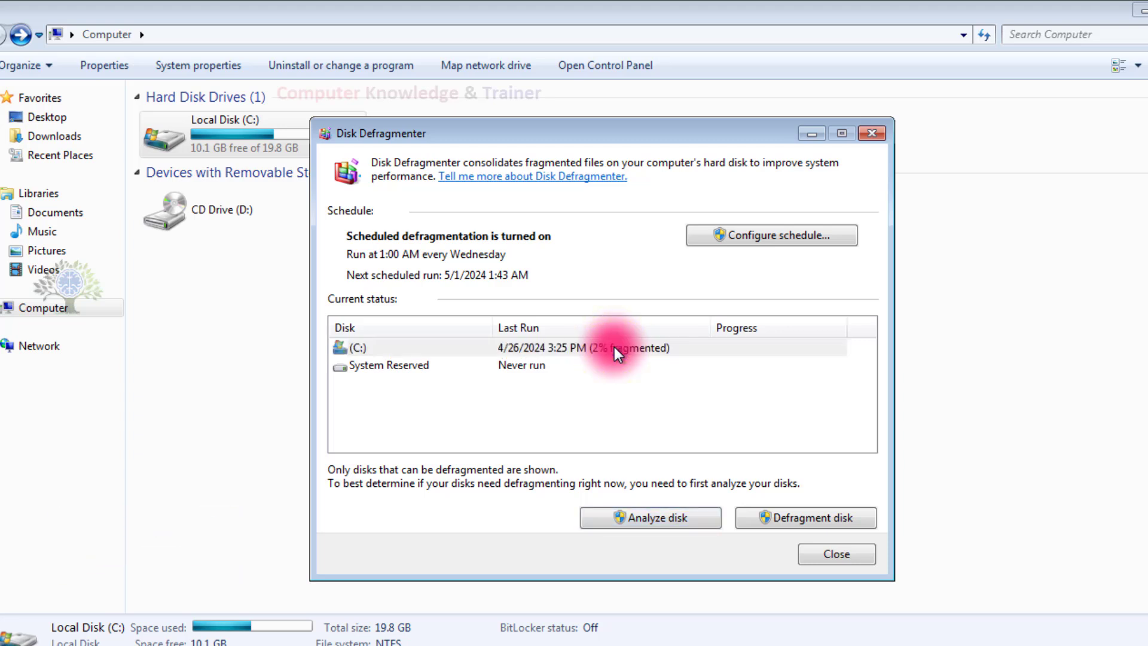
pyautogui.click(615, 347)
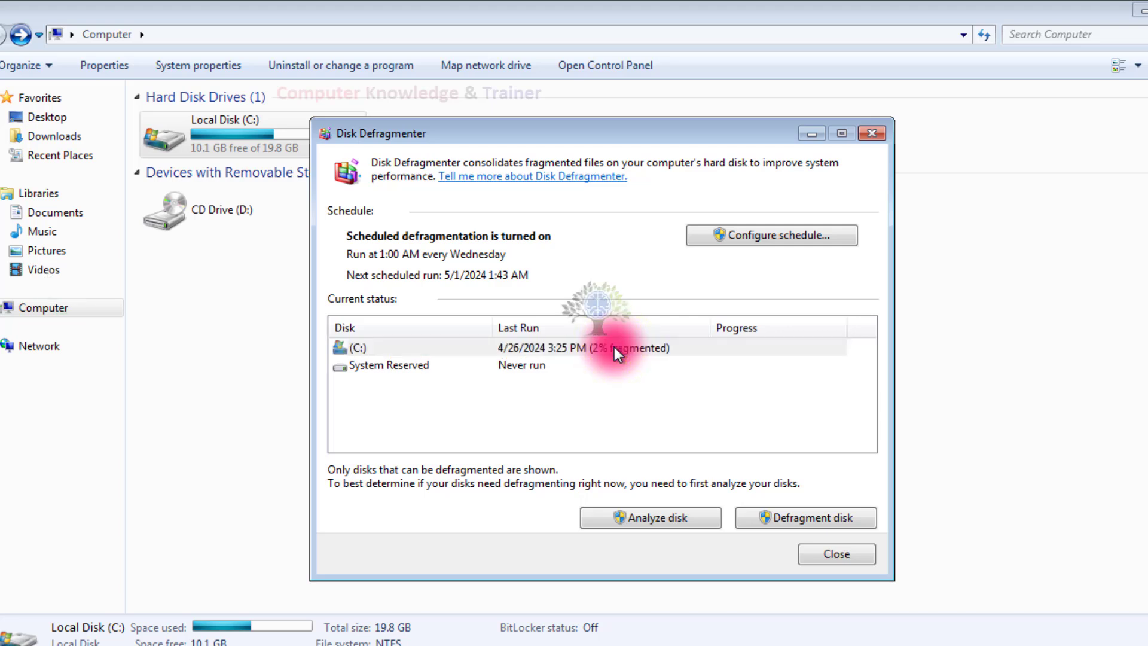
pyautogui.click(614, 346)
pyautogui.click(774, 517)
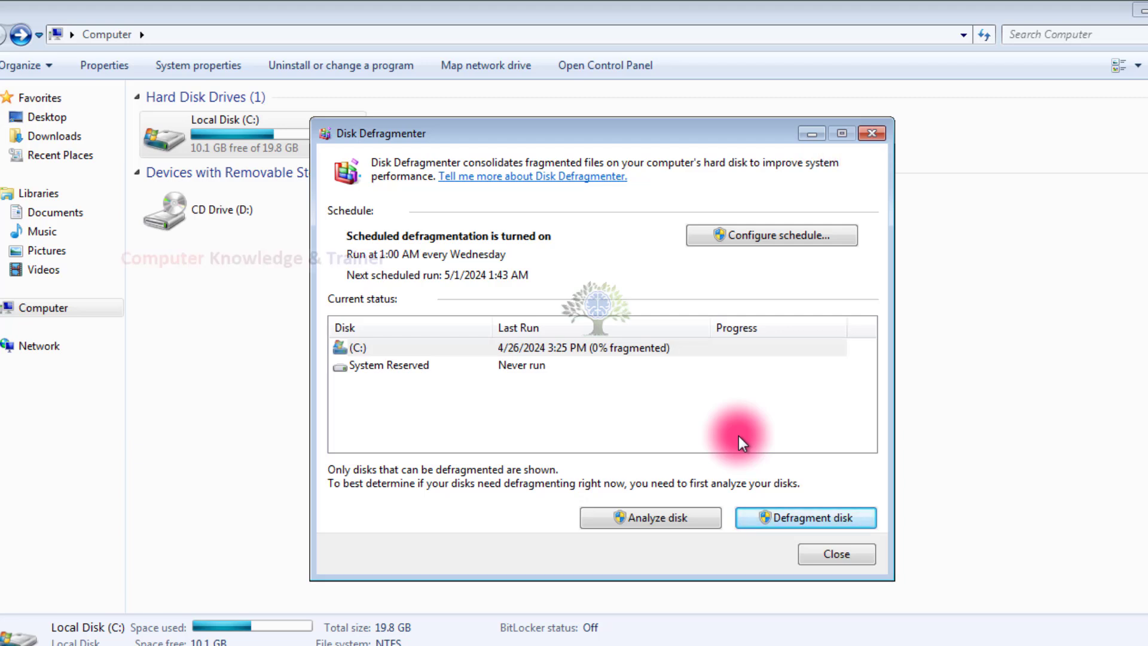
pyautogui.click(616, 350)
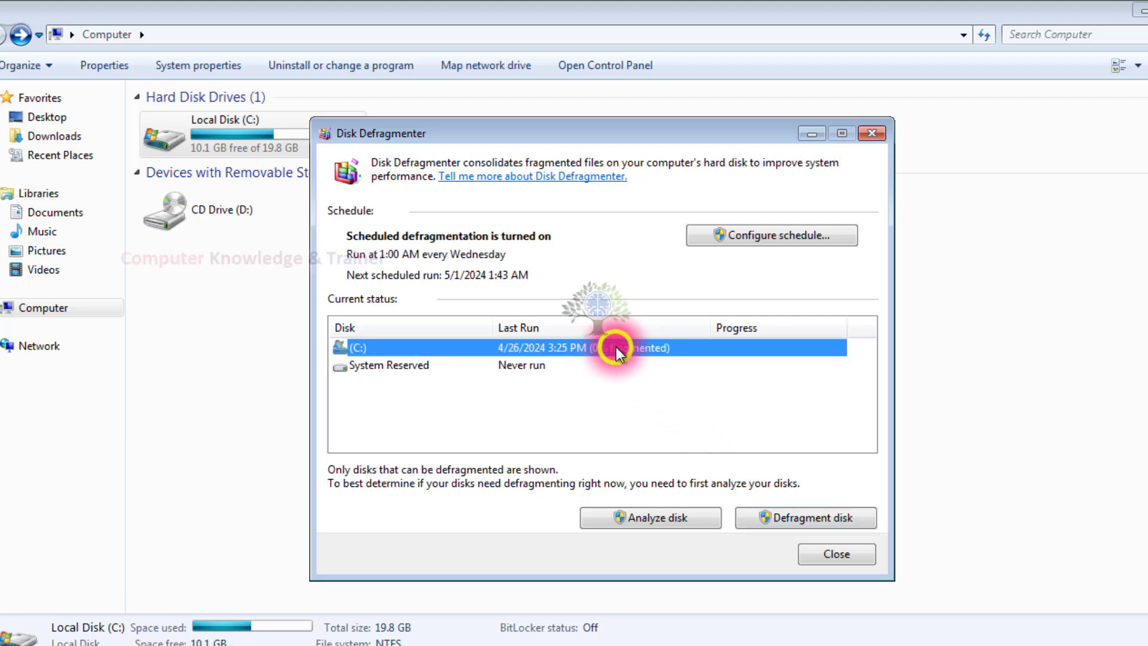
pyautogui.click(843, 553)
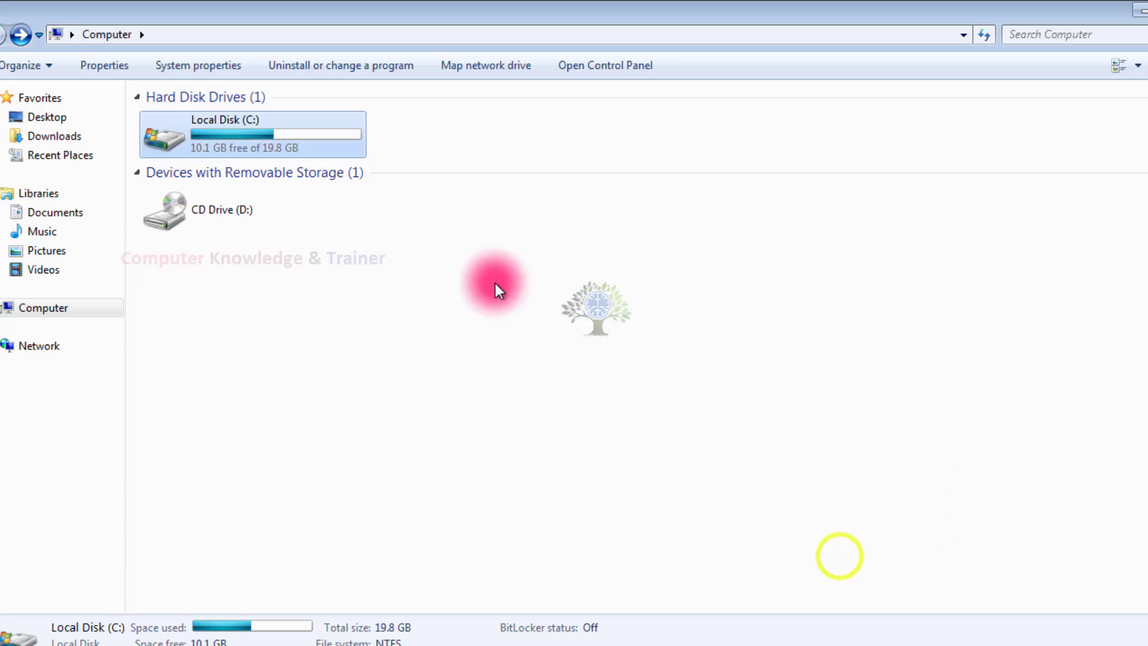
# Browse Local Disk (C:) and its Program Files (x86) folder, return to Computer, and reopen Local Disk (C:).
pyautogui.doubleClick(302, 130)
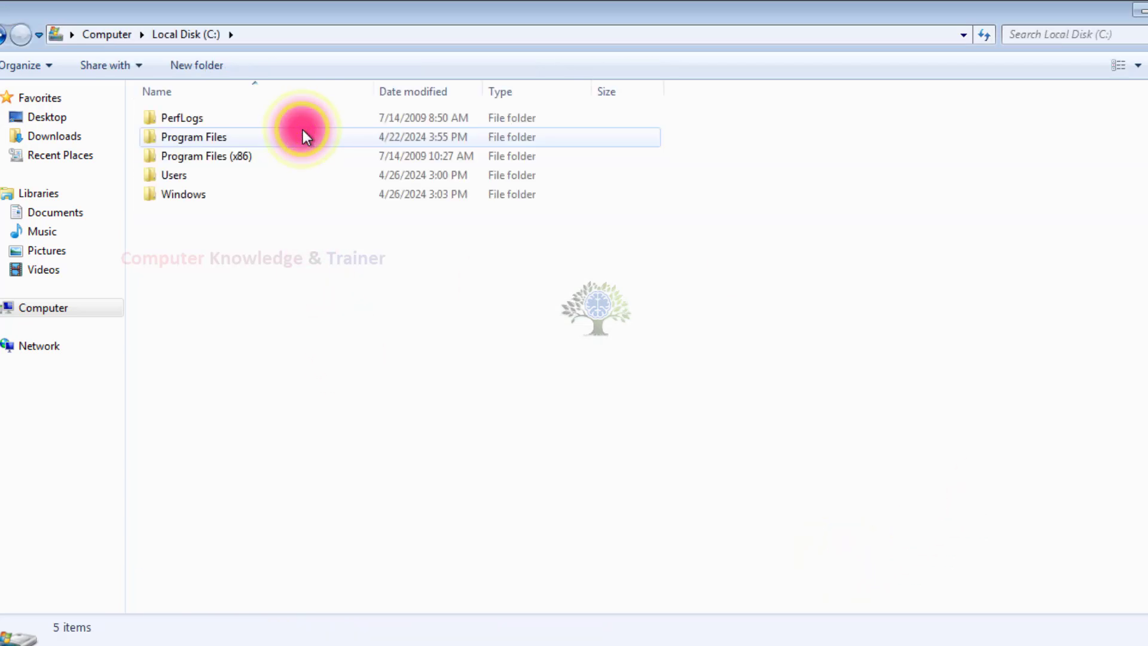
pyautogui.doubleClick(304, 154)
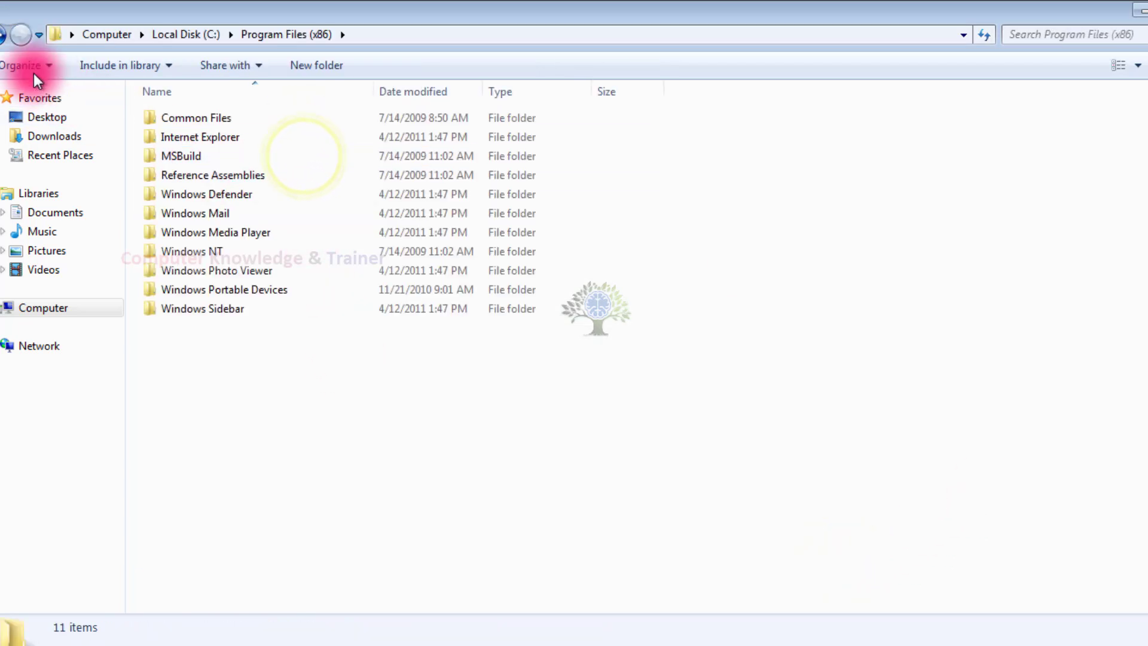
pyautogui.click(4, 35)
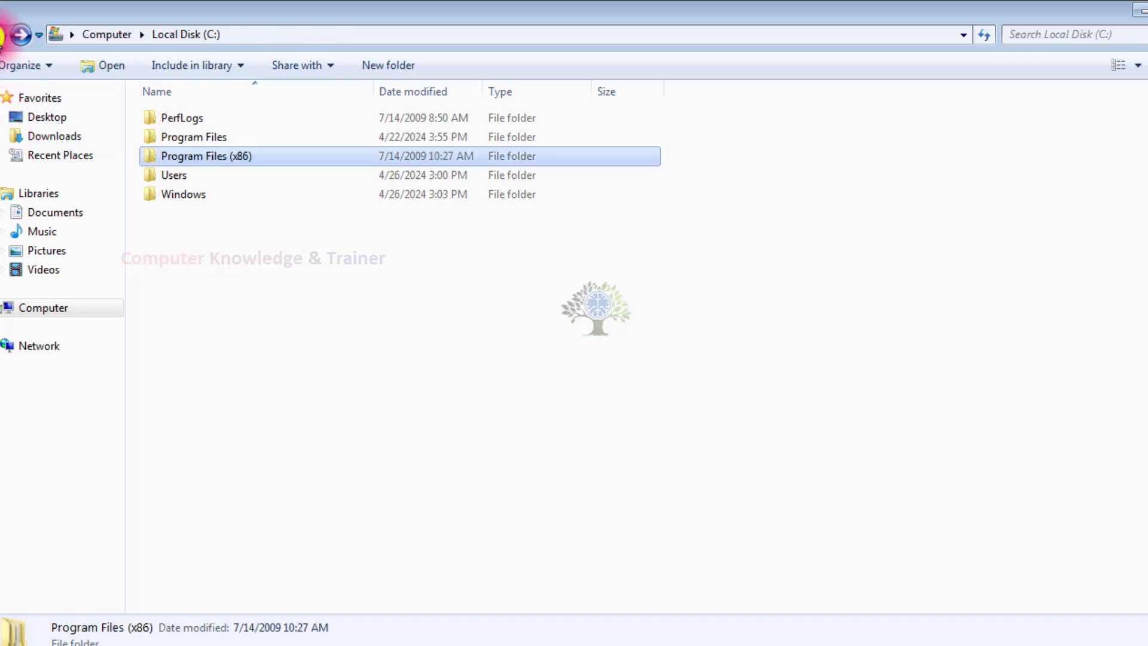
pyautogui.click(3, 35)
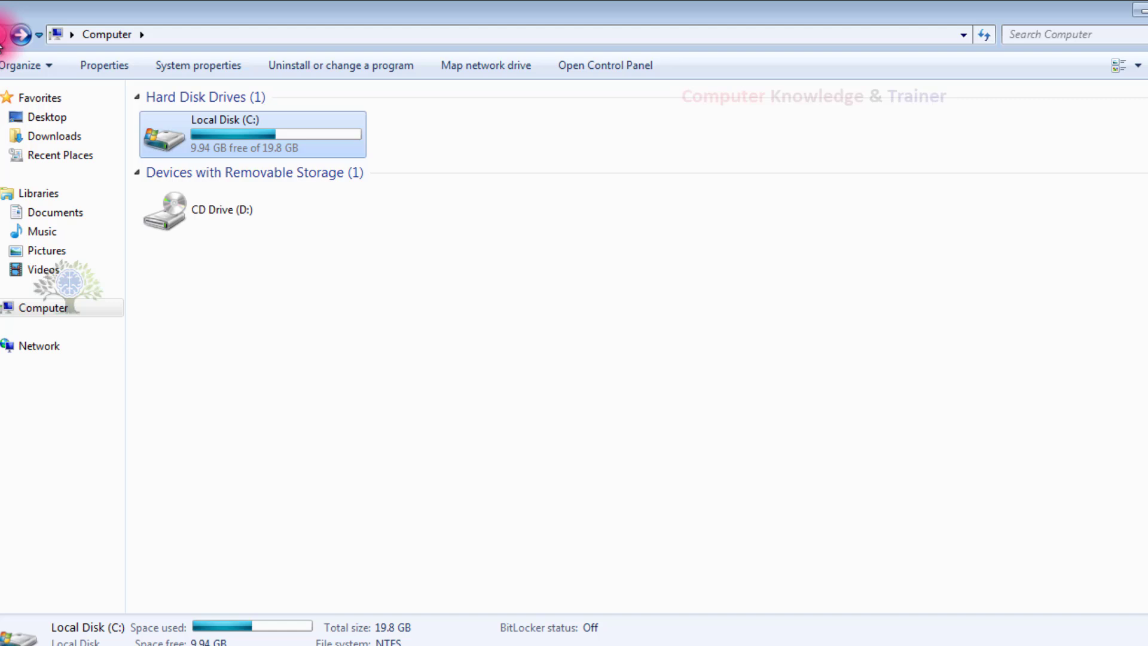
pyautogui.doubleClick(208, 142)
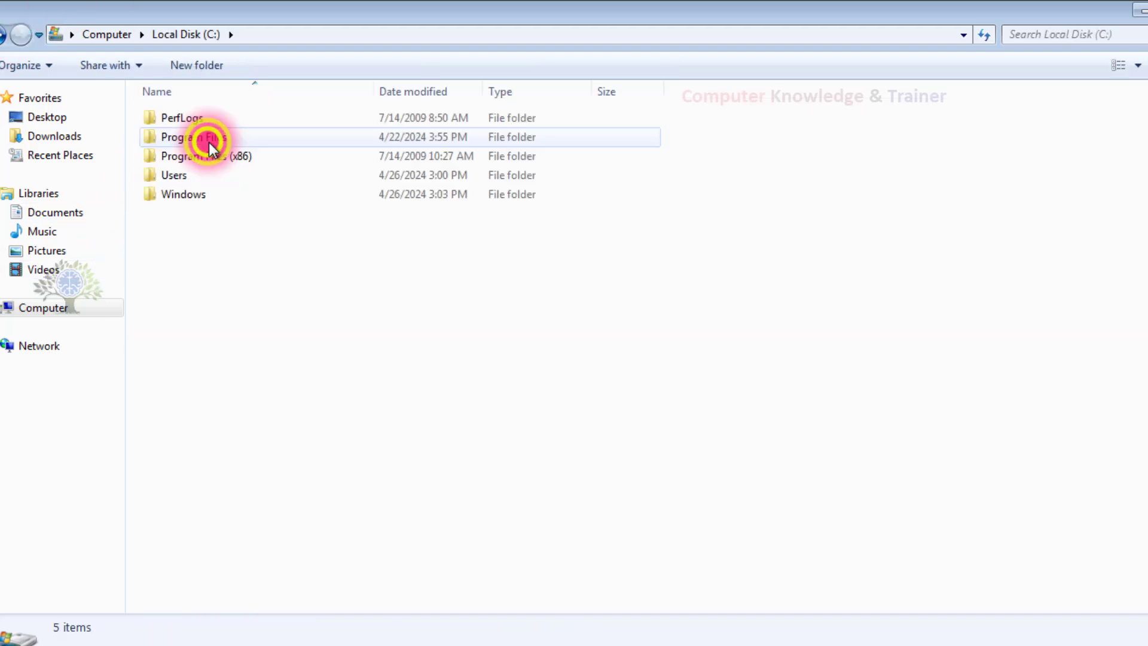
# Go back to Computer, briefly reopen Local Disk (C:), and return to Computer with Local Disk (C:) selected.
pyautogui.click(5, 36)
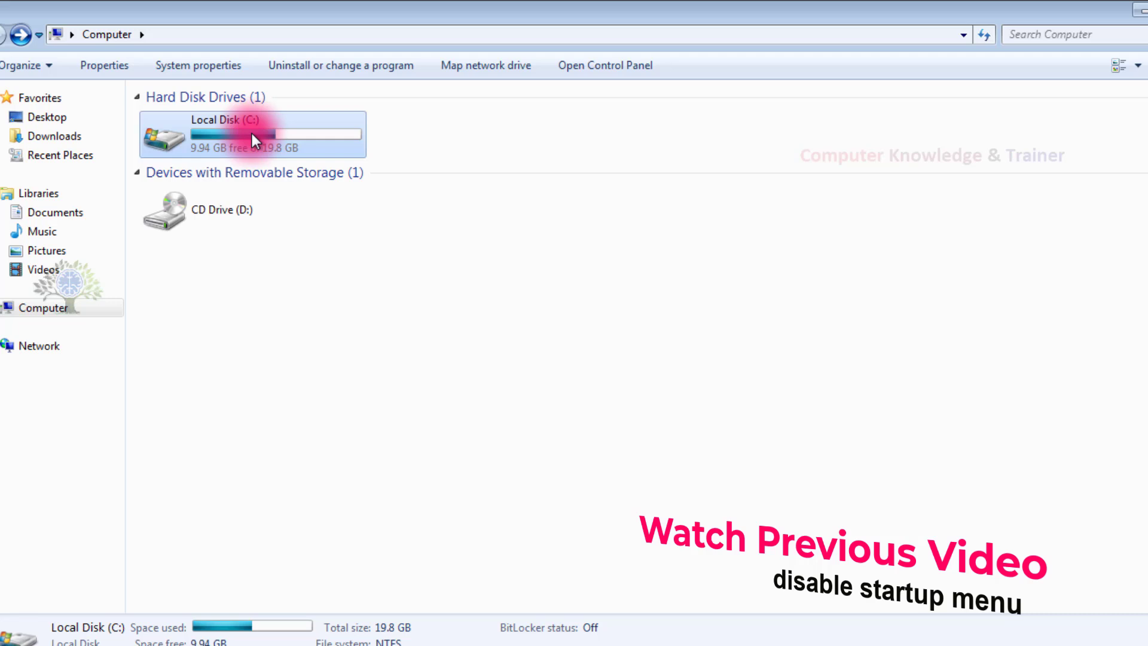
pyautogui.doubleClick(252, 134)
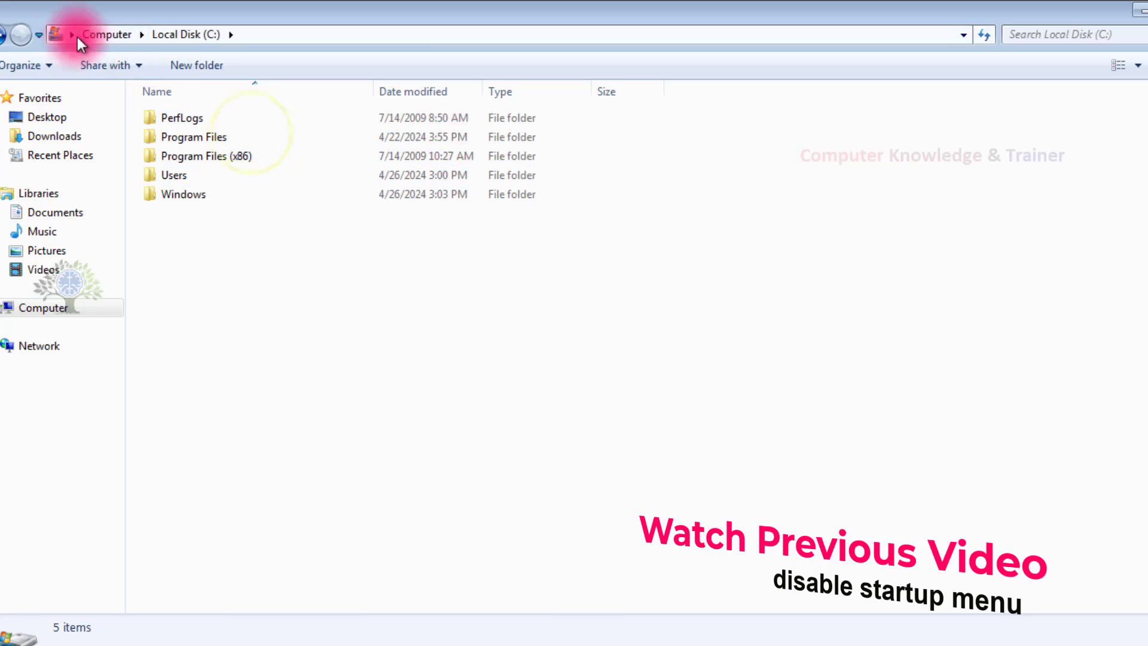
pyautogui.click(3, 34)
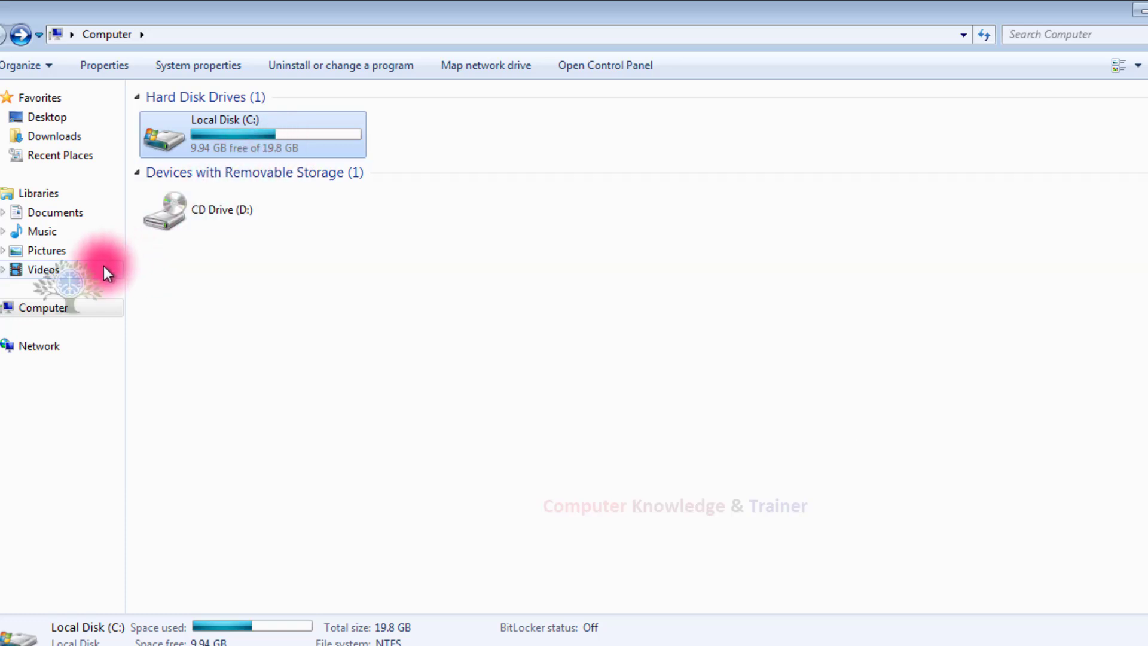
pyautogui.click(290, 246)
pyautogui.click(253, 149)
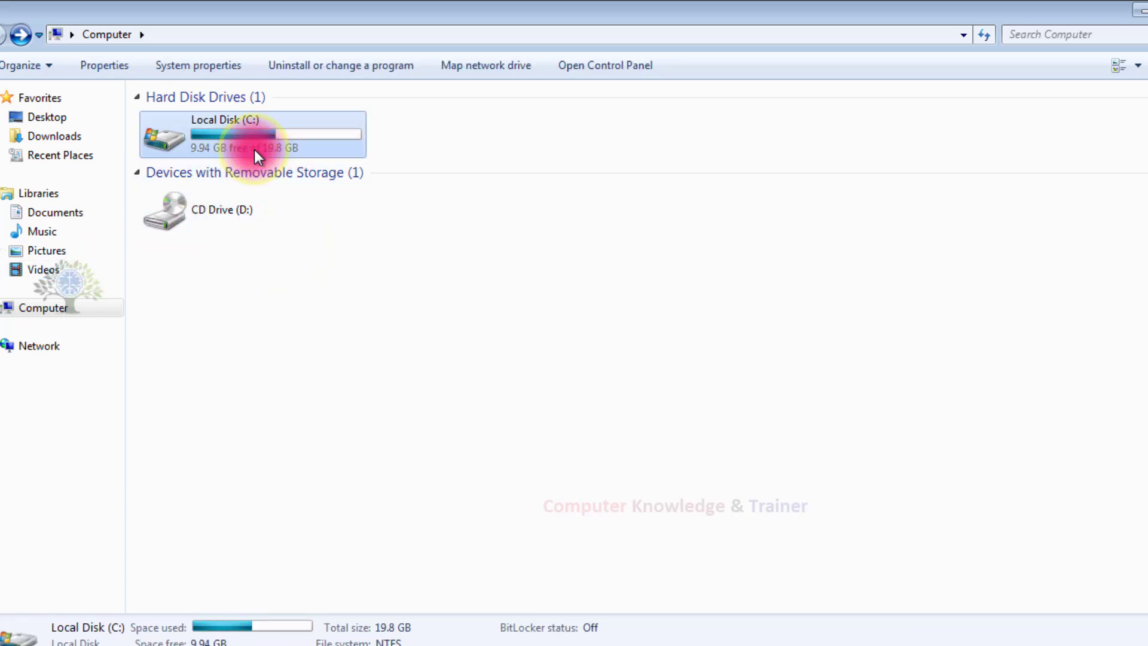
# Open Computer Management for this computer, view Local Users and Groups, and display Disk Management.
pyautogui.rightClick(43, 307)
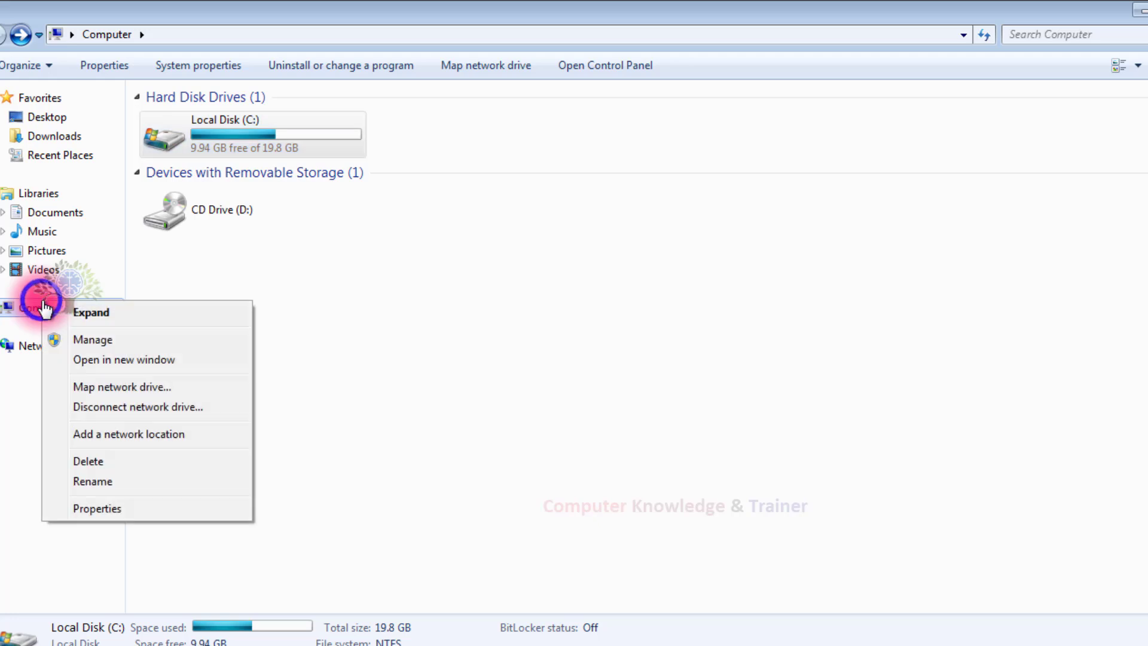
pyautogui.click(70, 336)
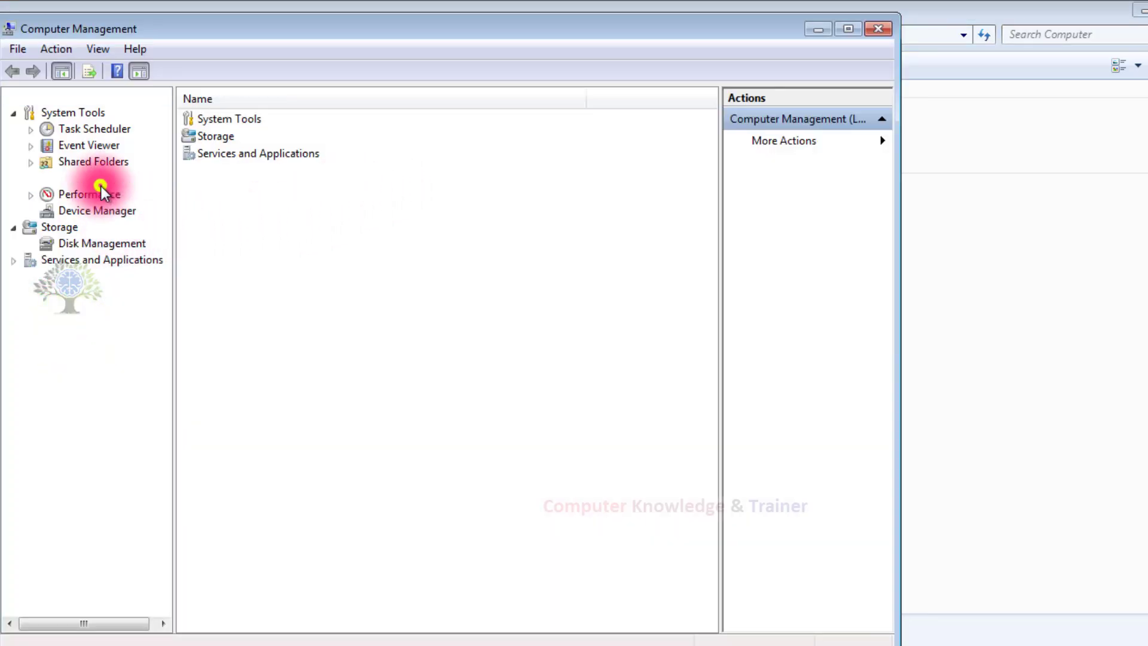
pyautogui.click(101, 179)
pyautogui.click(224, 120)
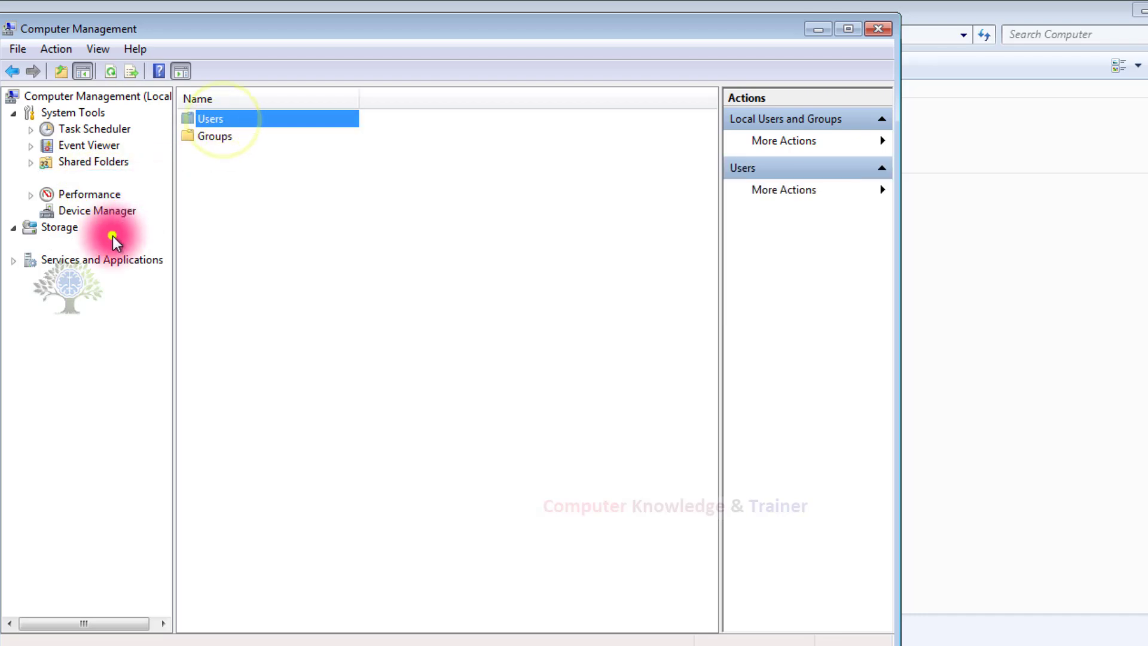
pyautogui.click(112, 240)
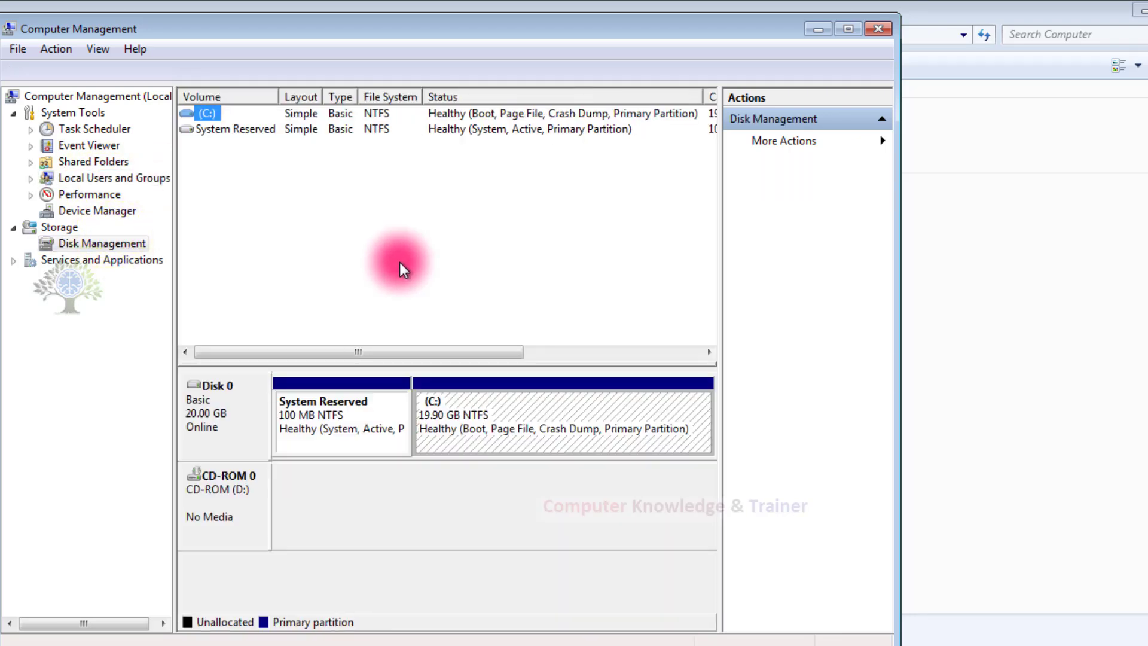
# Shrink the (C:) volume on Disk 0 by 7000 MB.
pyautogui.click(458, 407)
pyautogui.rightClick(458, 401)
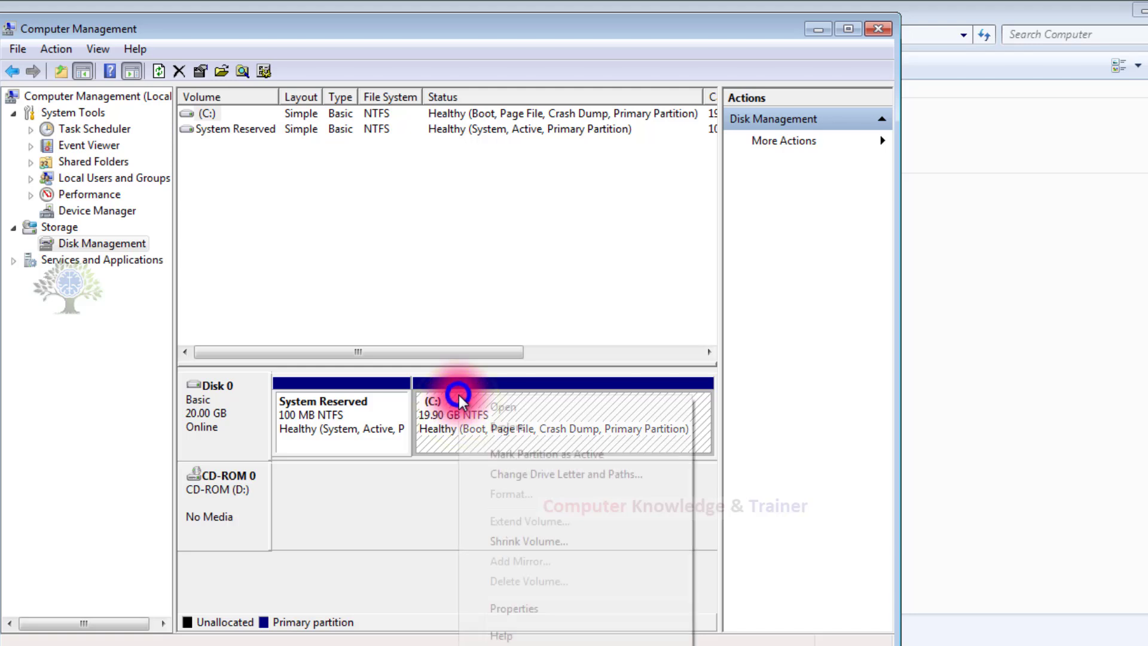
pyautogui.click(513, 539)
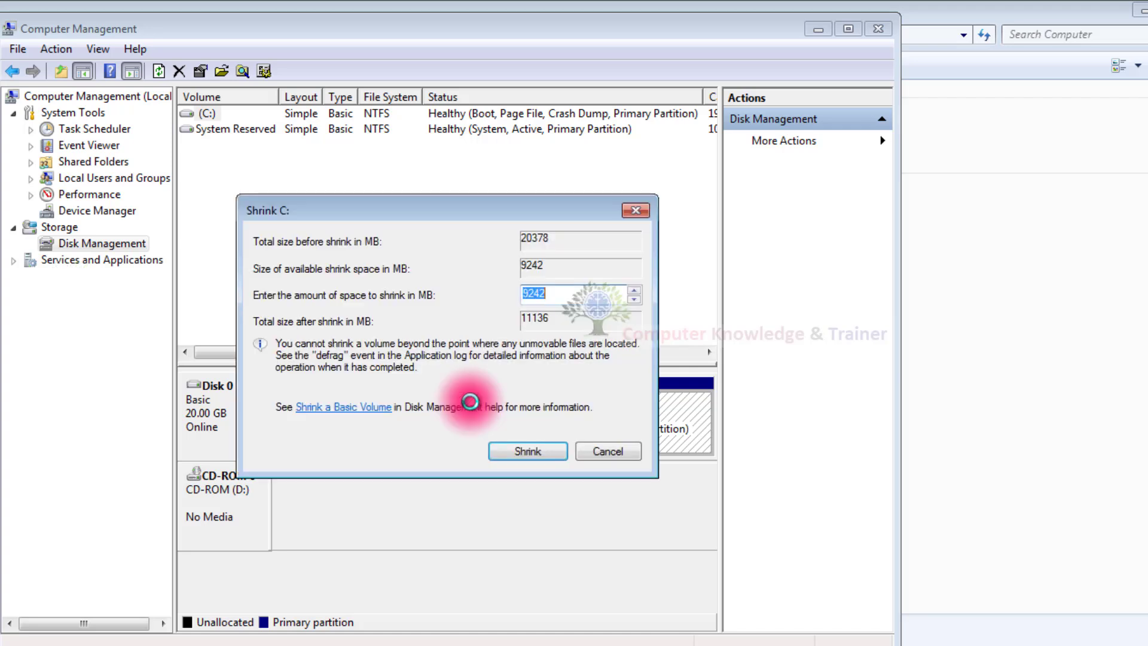
pyautogui.click(512, 450)
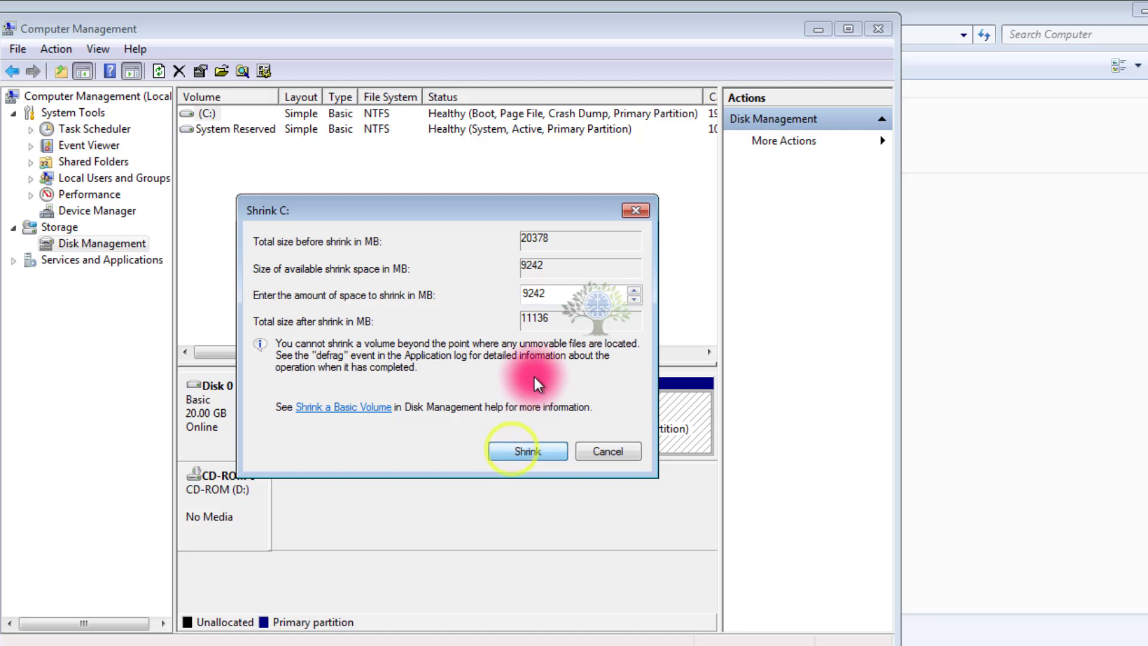
pyautogui.doubleClick(520, 292)
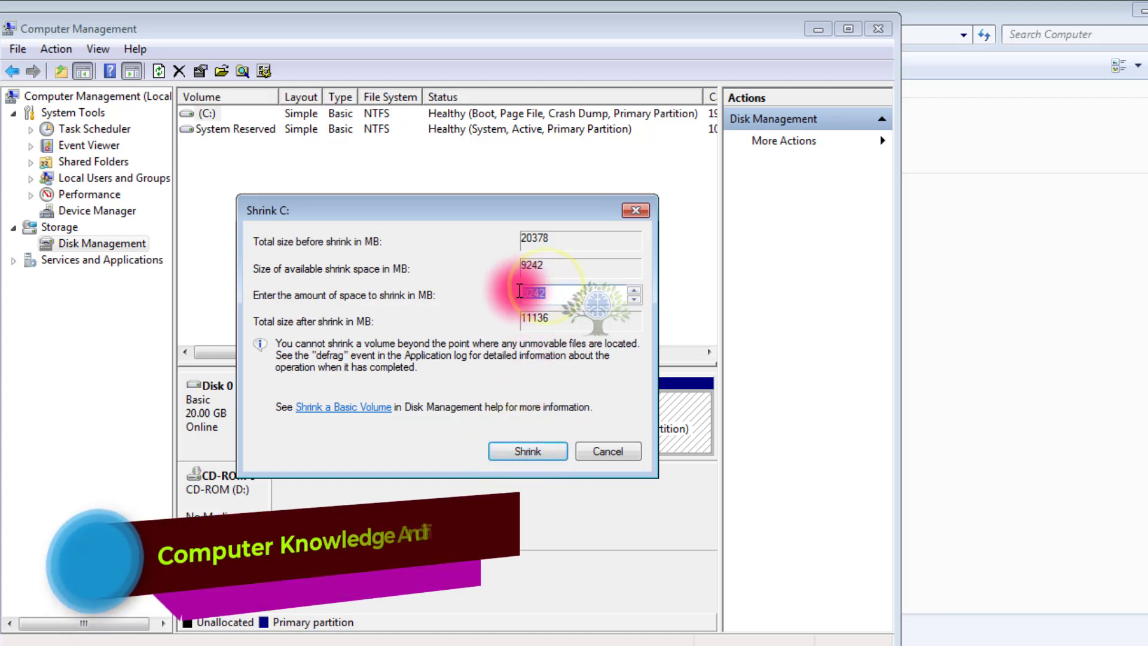
pyautogui.click(519, 291)
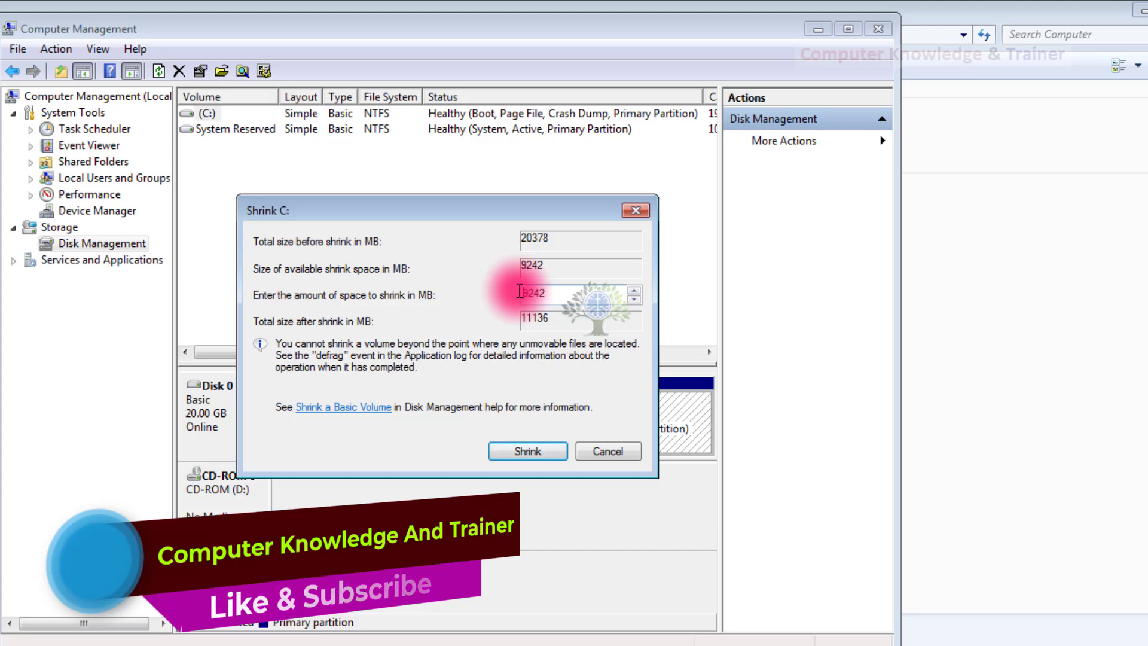
pyautogui.write('7000')
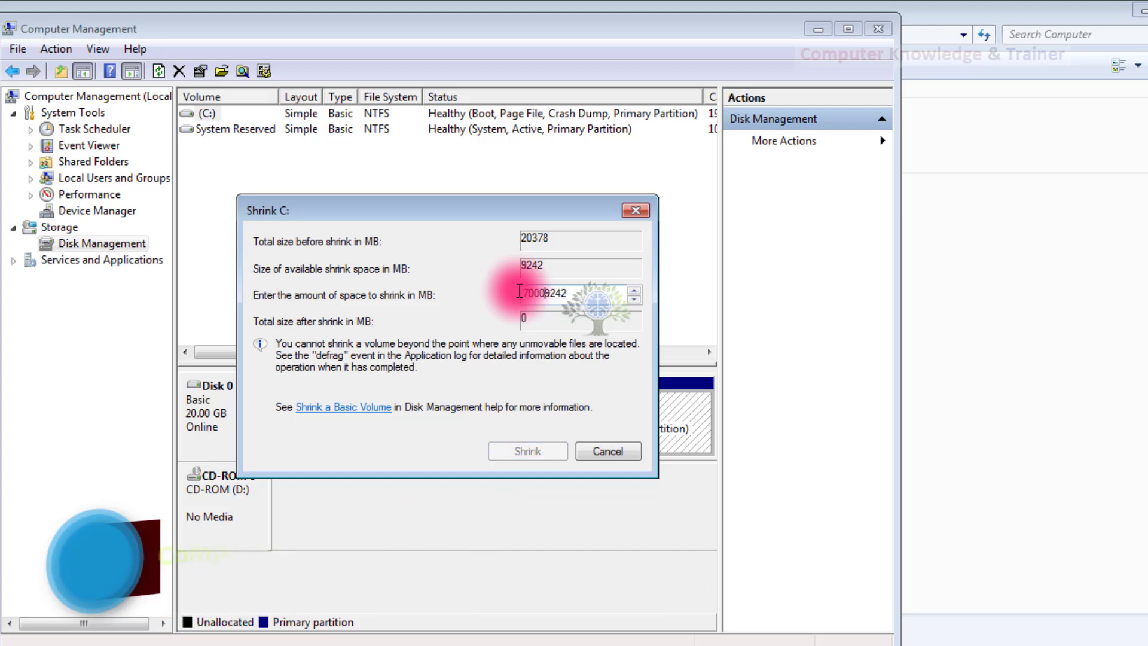
pyautogui.press('Delete')
pyautogui.press('Delete')
pyautogui.press('Delete')
pyautogui.press('Delete')
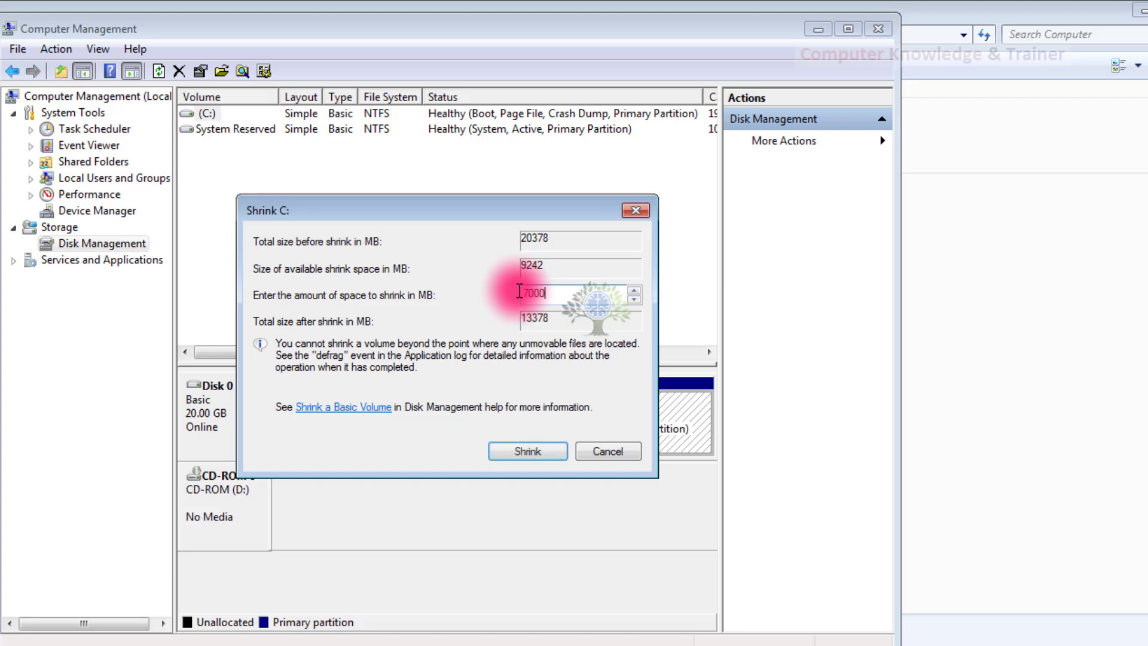
pyautogui.press('Return')
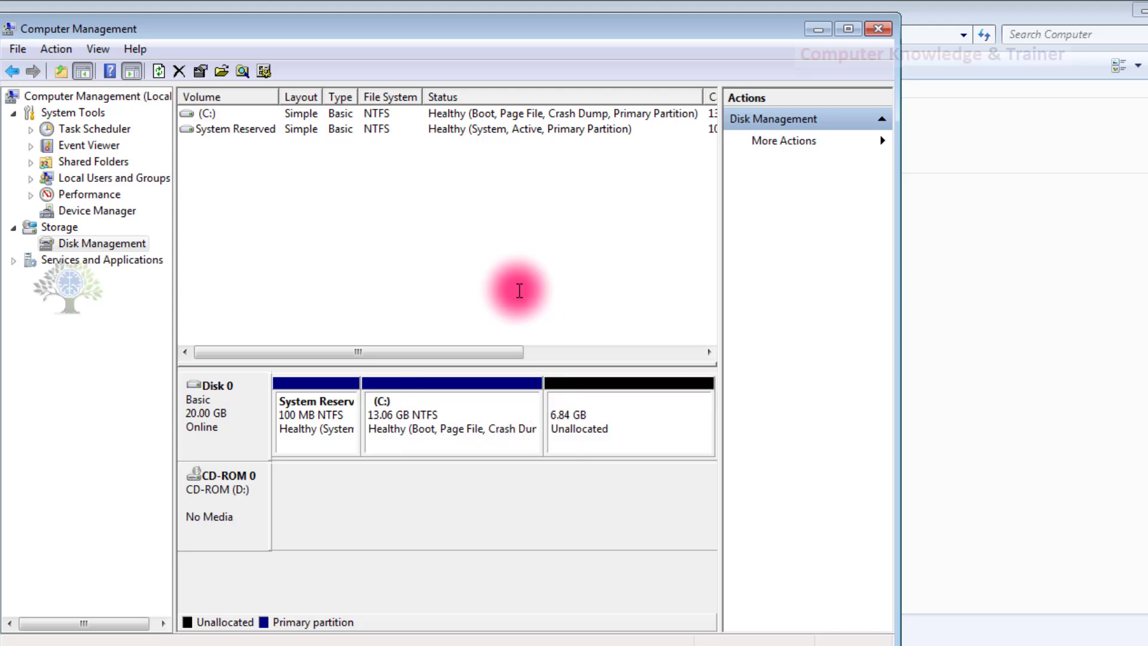
# Start a new simple volume in Disk 0's unallocated space, sized 3000 MB with drive letter E.
pyautogui.click(580, 422)
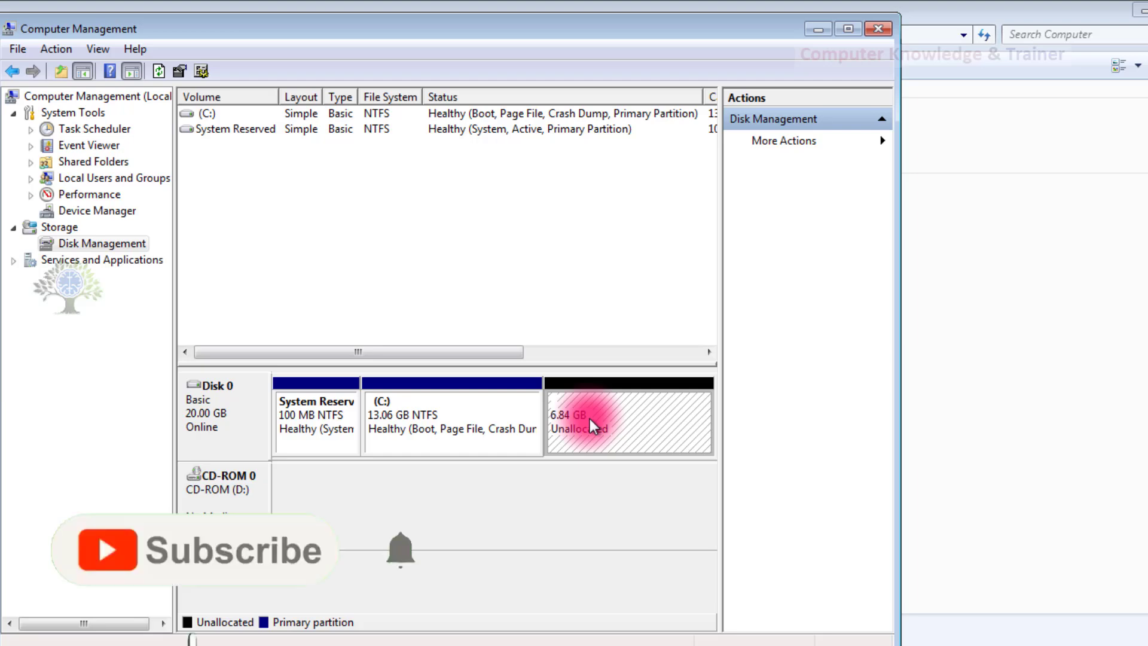
pyautogui.rightClick(589, 418)
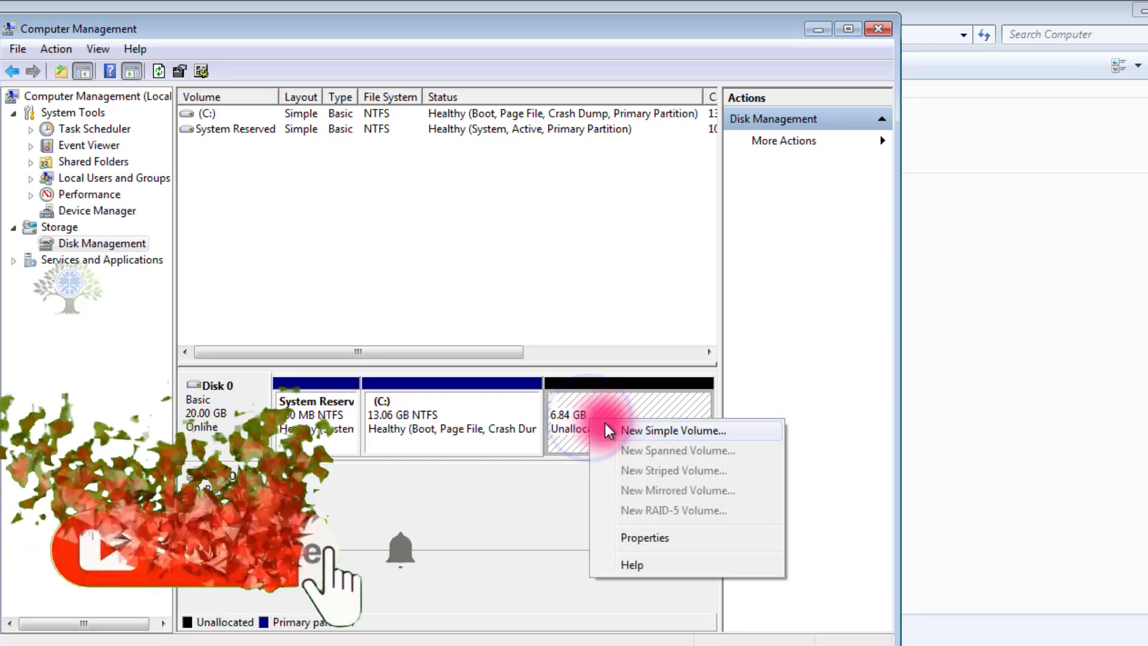
pyautogui.click(615, 431)
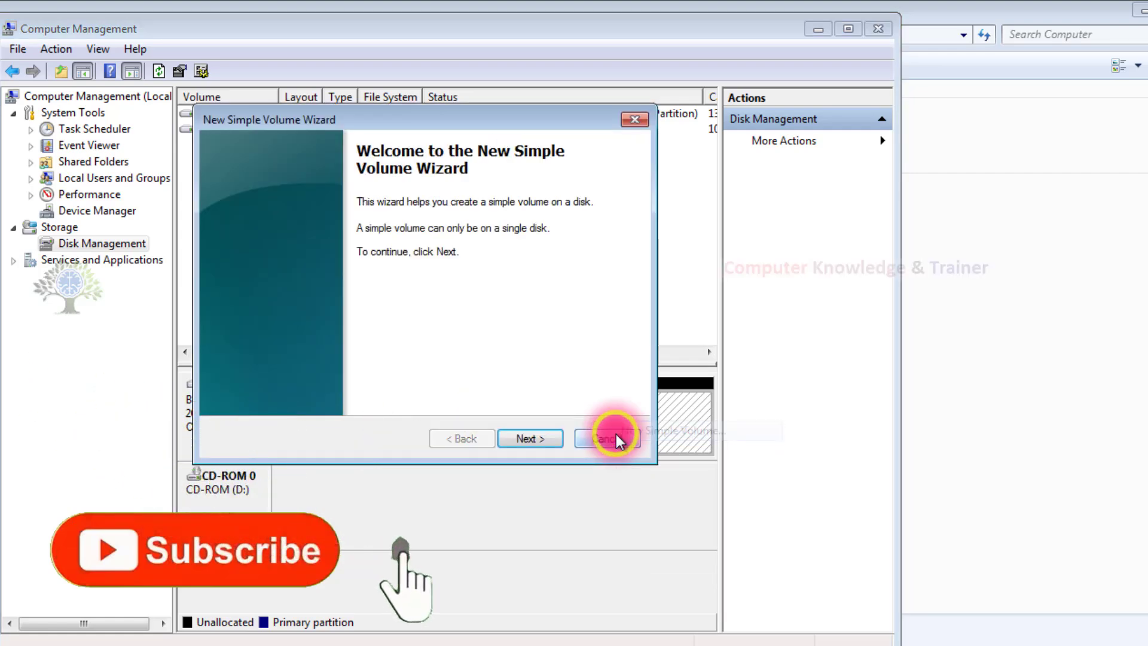
pyautogui.click(537, 440)
pyautogui.doubleClick(461, 293)
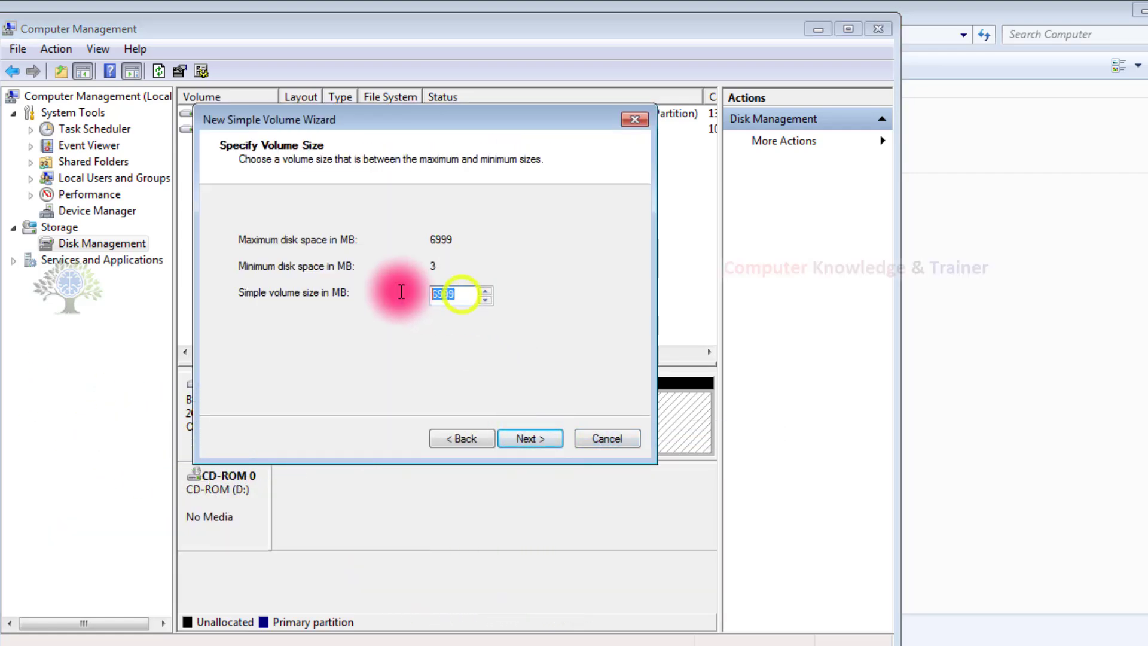
pyautogui.write('3000')
pyautogui.click(515, 429)
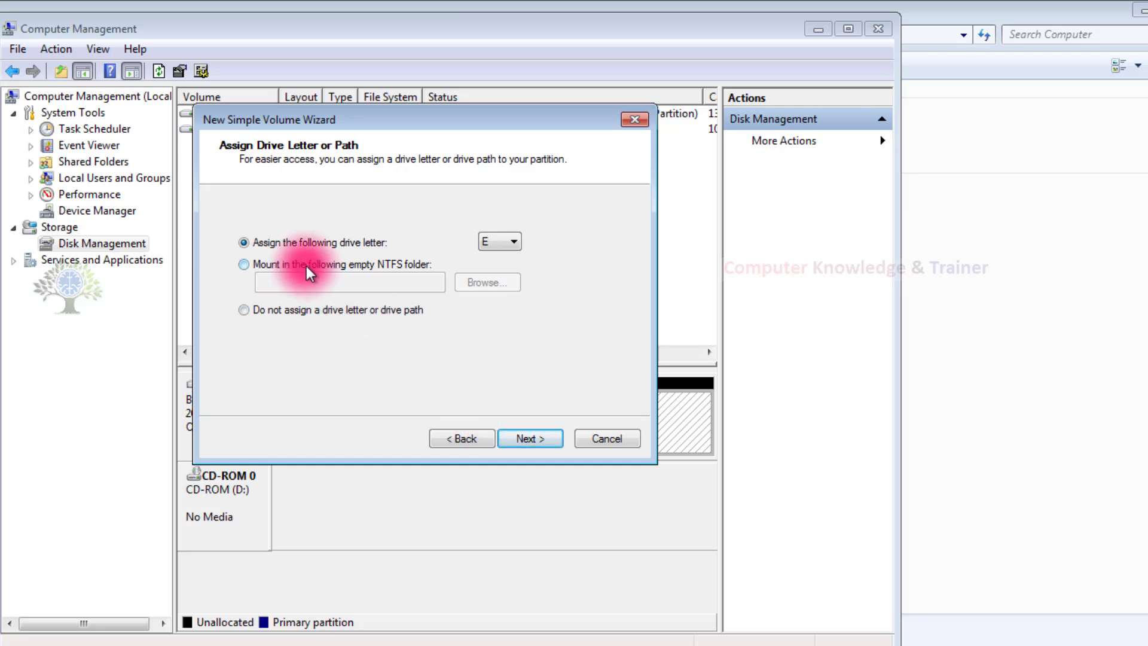
pyautogui.click(522, 440)
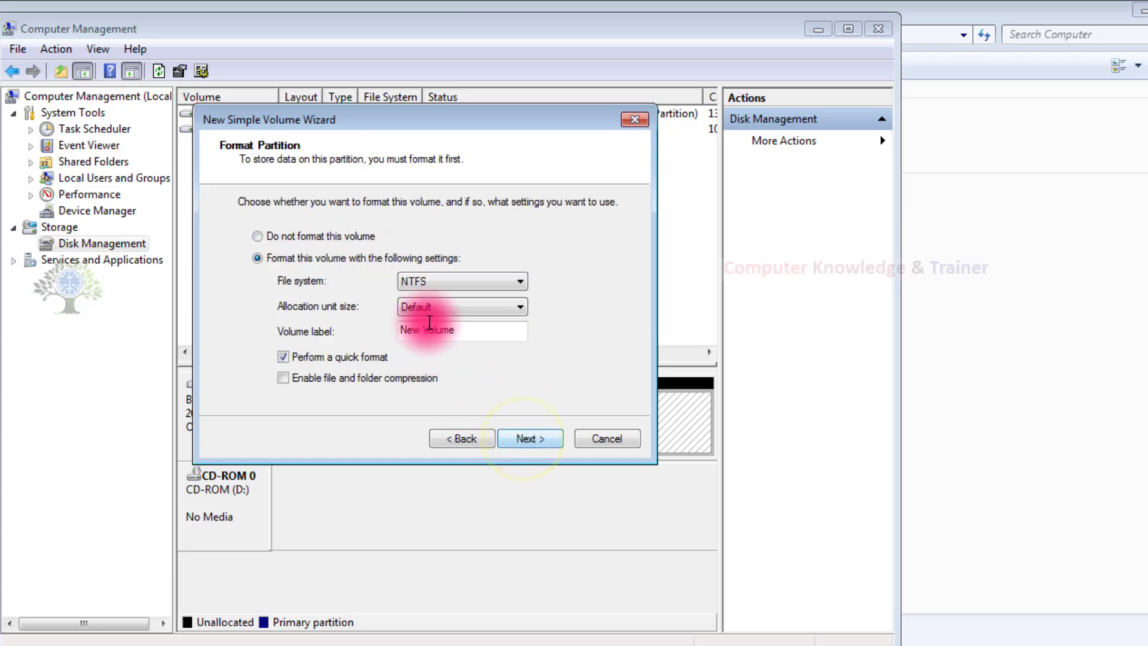
# Set the new volume's file system to NTFS, keep the quick format and "New Volume" label, and finish the wizard.
pyautogui.click(437, 287)
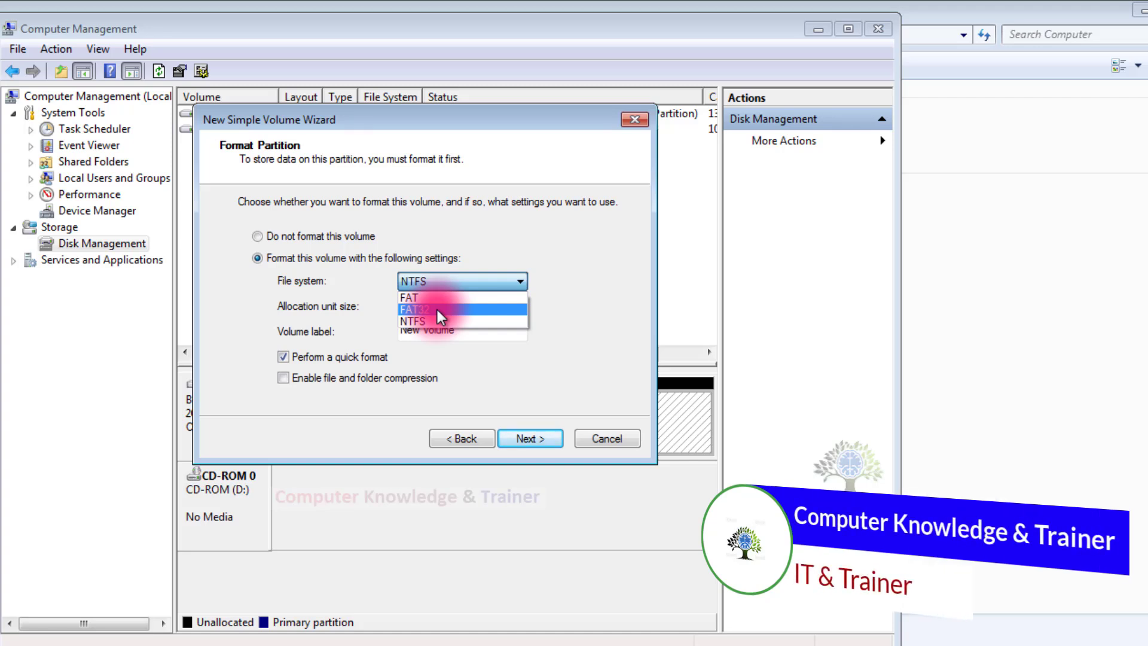
pyautogui.click(437, 309)
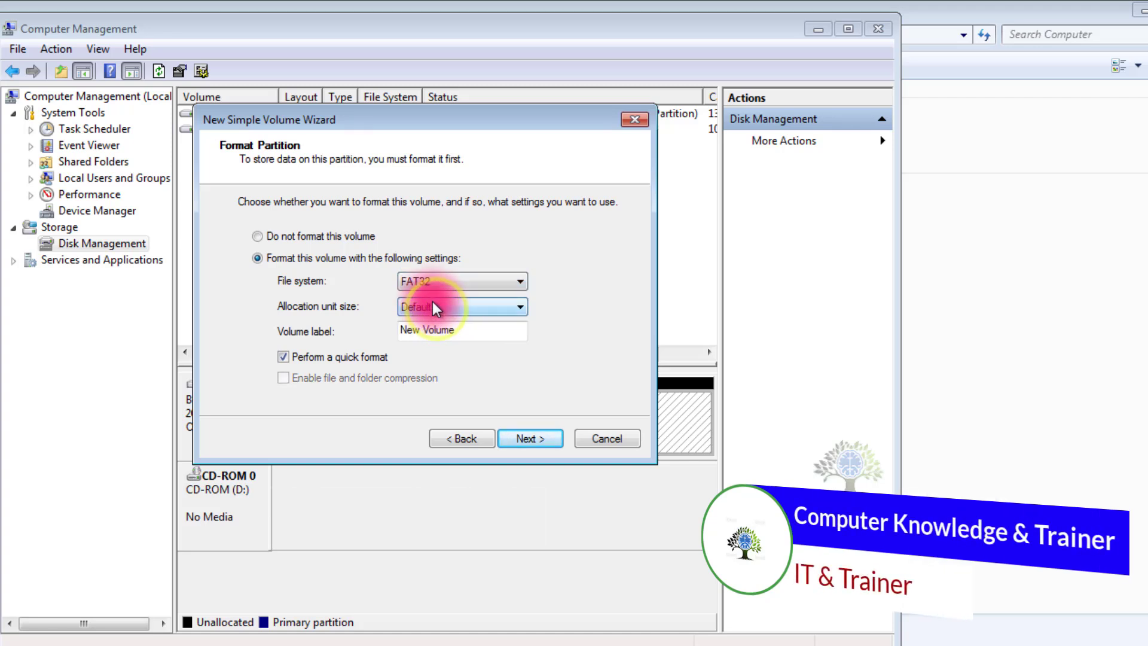
pyautogui.click(431, 285)
pyautogui.click(429, 321)
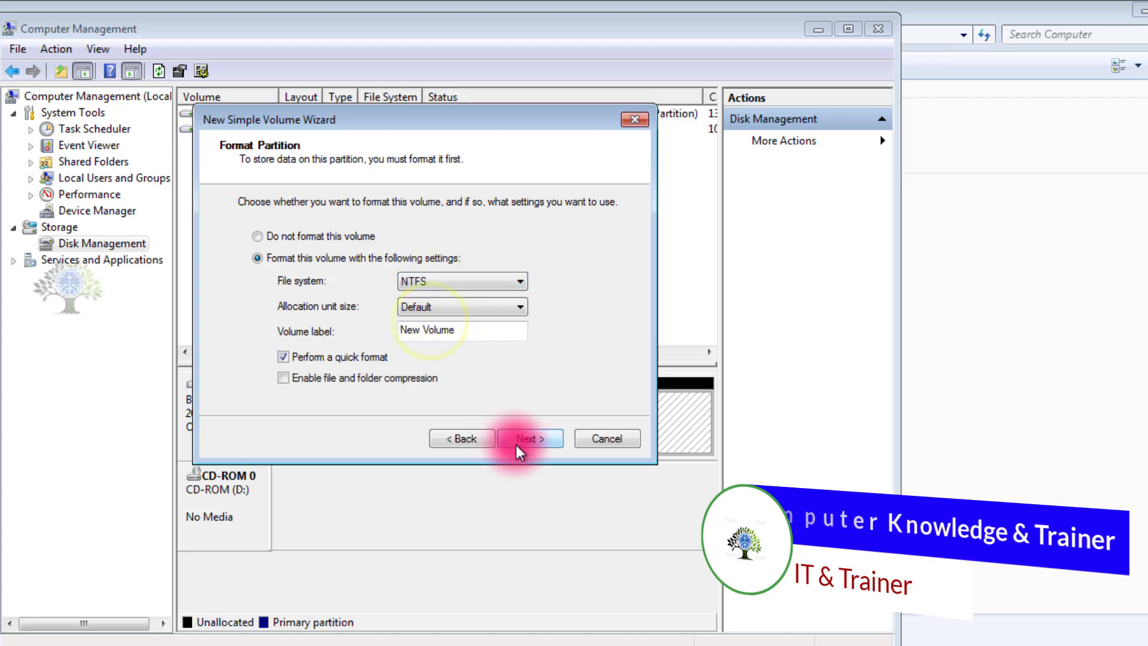
pyautogui.click(517, 440)
pyautogui.click(520, 443)
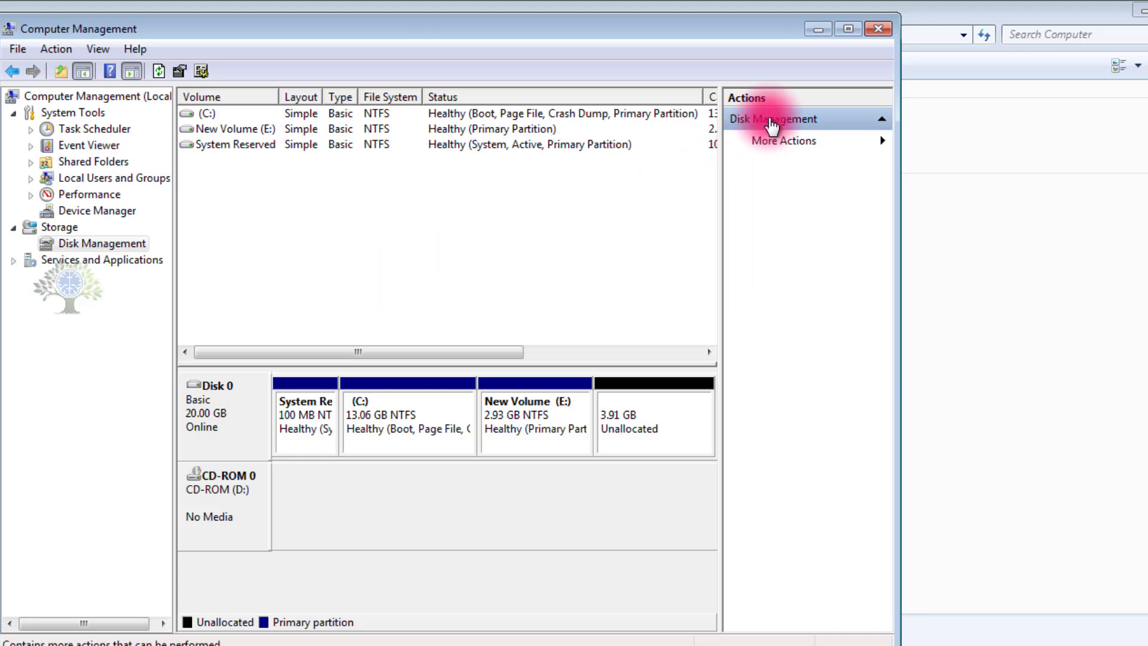
# Close Computer Management and the AutoPlay prompt, look inside New Volume (E:), and return to Computer.
pyautogui.click(868, 28)
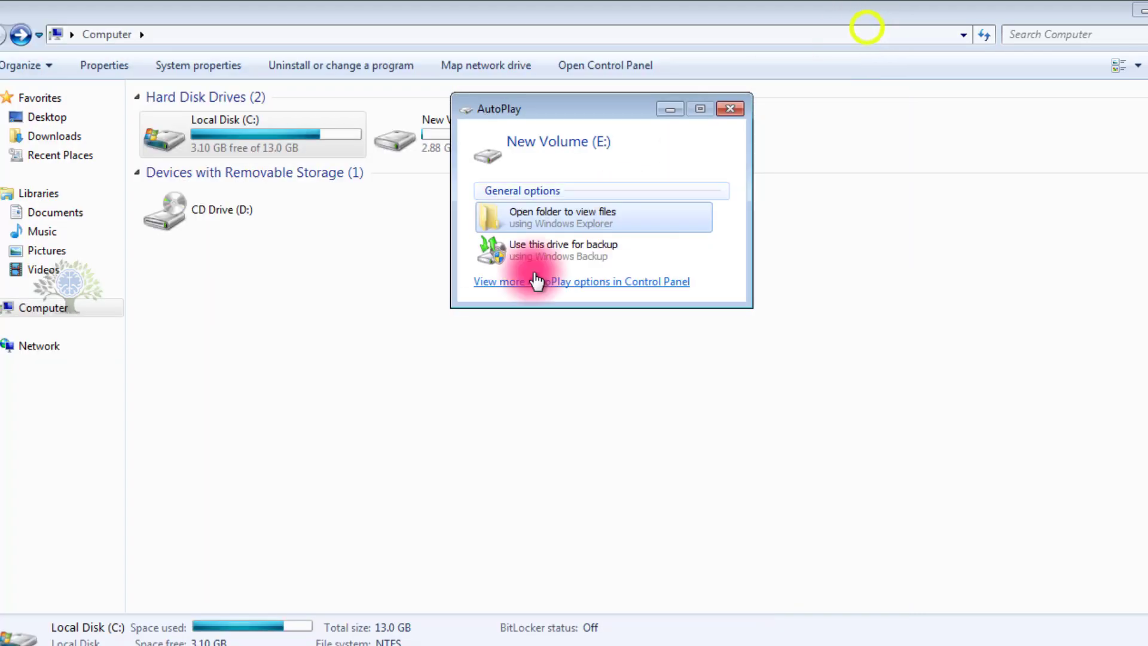
pyautogui.click(734, 111)
pyautogui.click(581, 252)
pyautogui.doubleClick(526, 144)
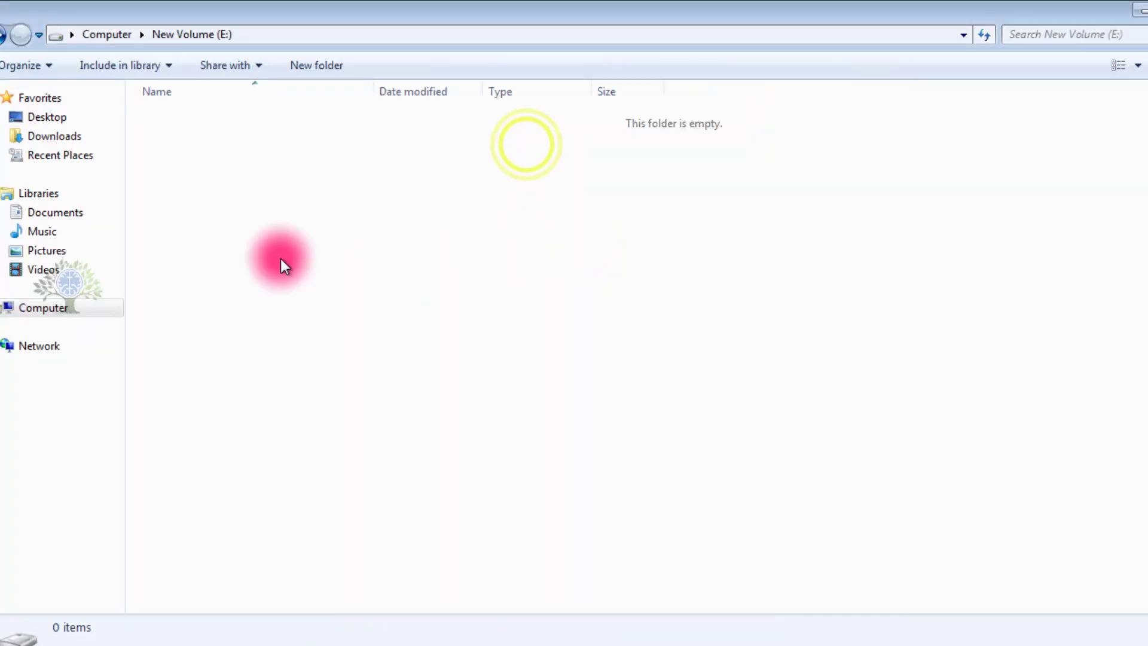
pyautogui.click(49, 309)
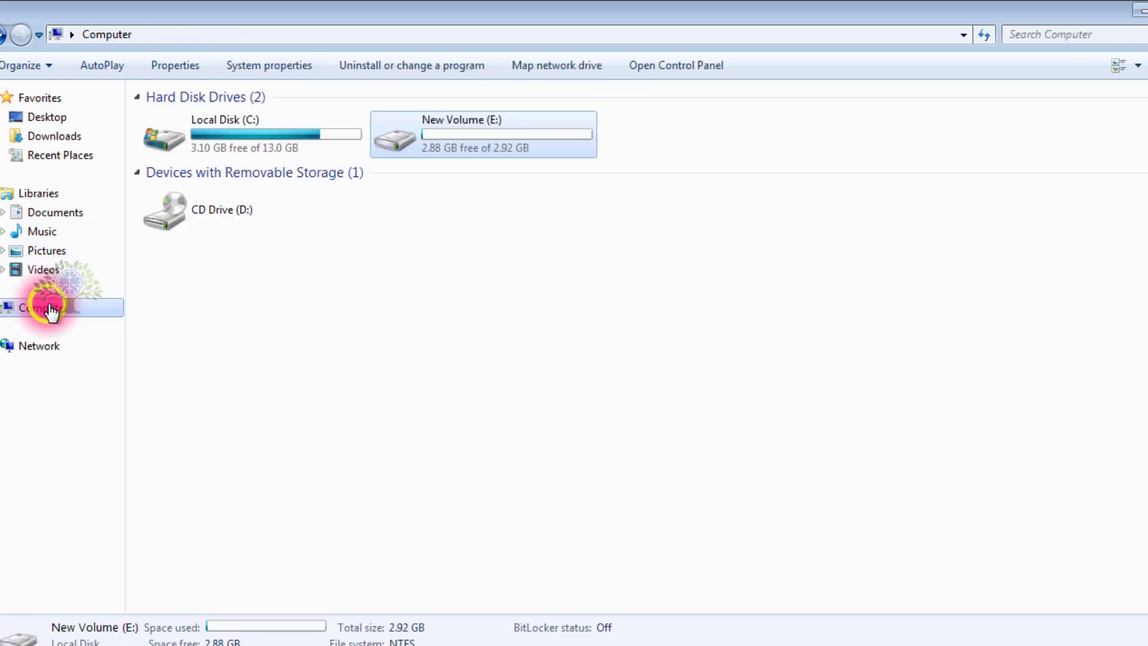
# Check the general properties of New Volume (E:), close them without changes, and deselect the drive.
pyautogui.rightClick(520, 134)
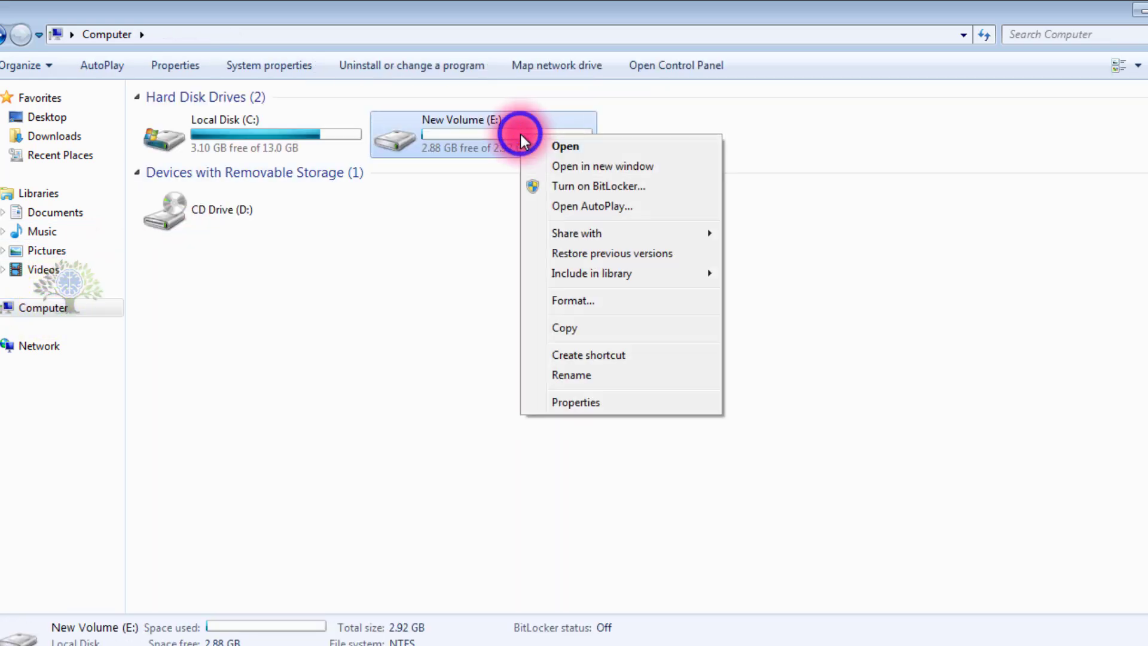
pyautogui.click(574, 402)
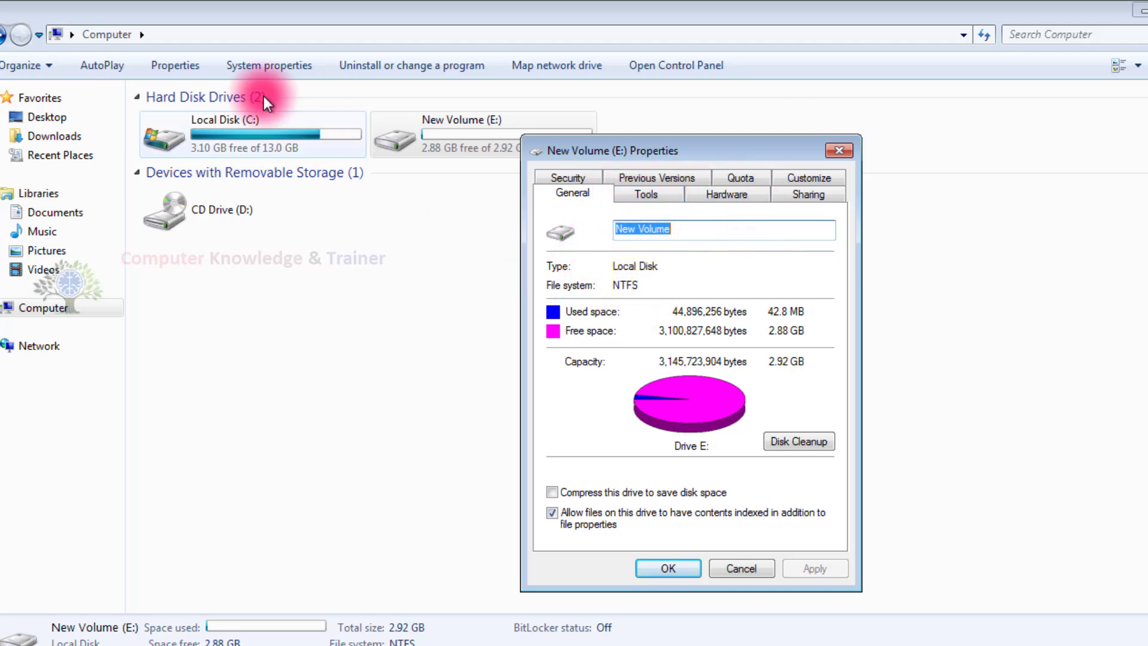
pyautogui.click(739, 565)
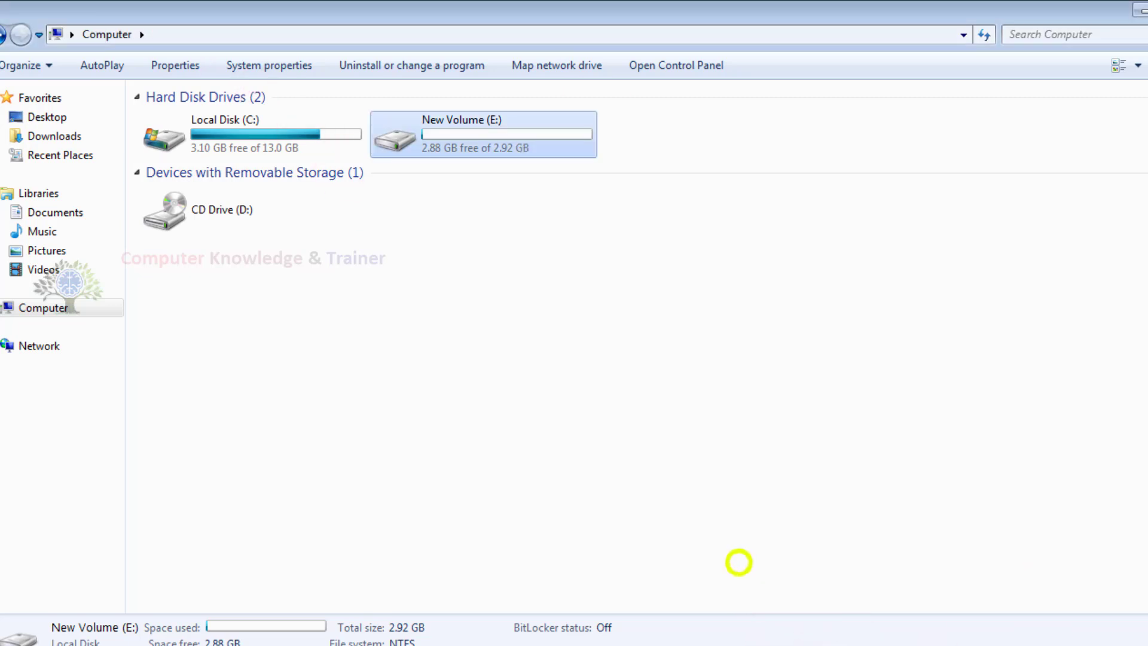
pyautogui.rightClick(520, 139)
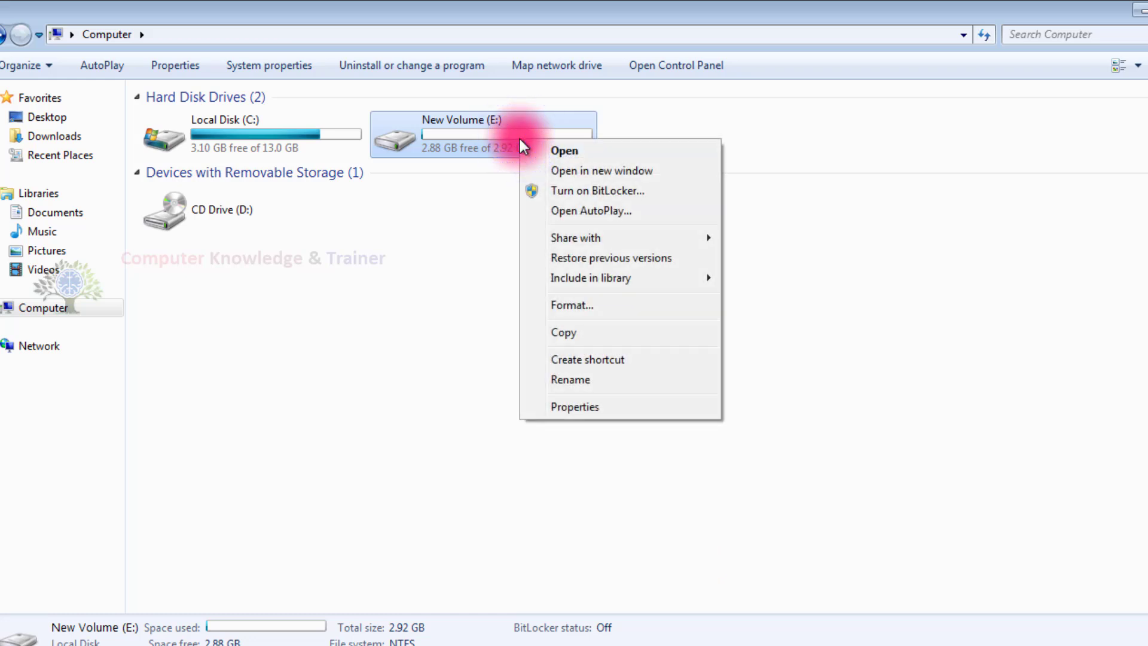
pyautogui.click(185, 393)
# Reopen Computer Management for this computer and display Disk Management.
pyautogui.rightClick(64, 311)
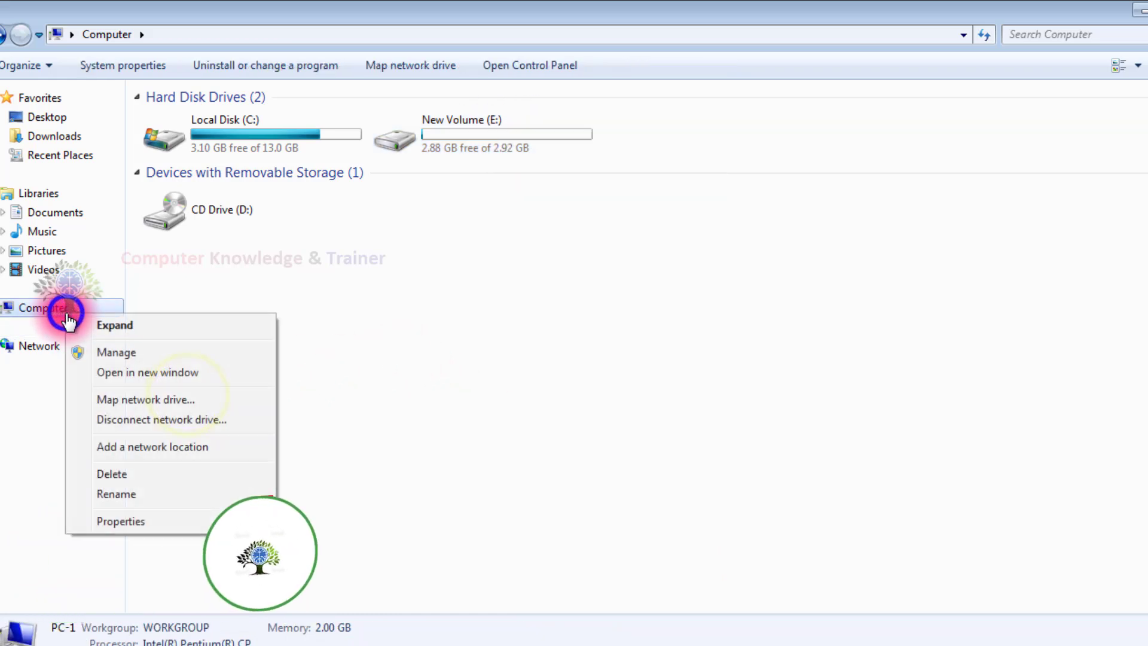
pyautogui.click(89, 352)
pyautogui.click(108, 244)
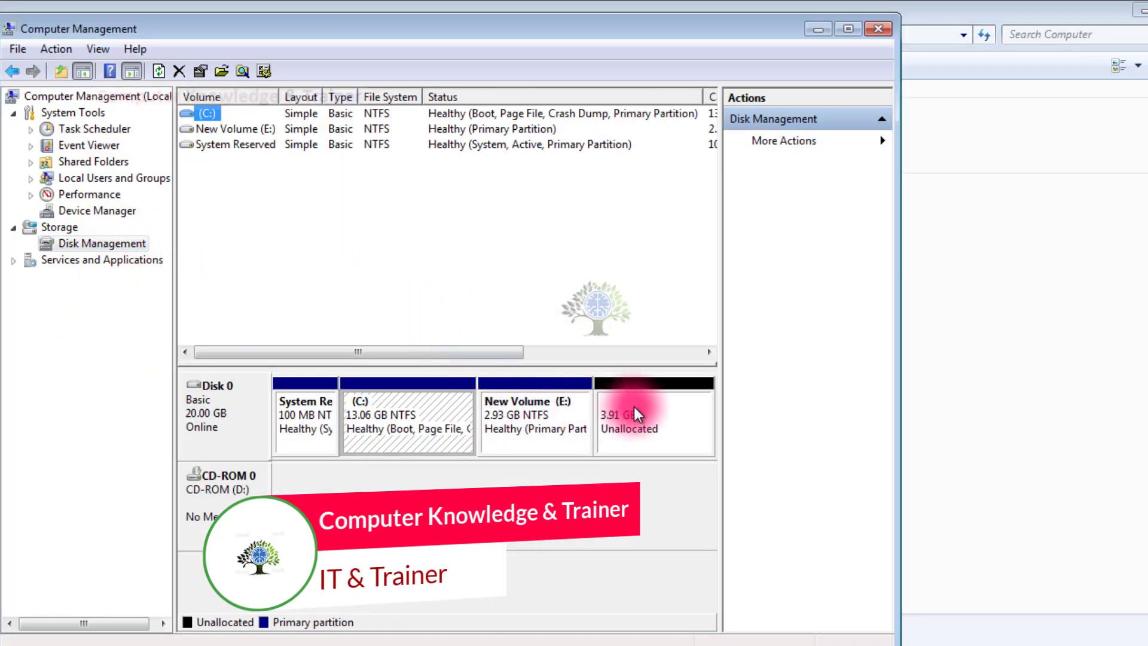
# Delete New Volume (E:) from Disk 0 and agree to erase its data.
pyautogui.click(534, 411)
pyautogui.rightClick(539, 404)
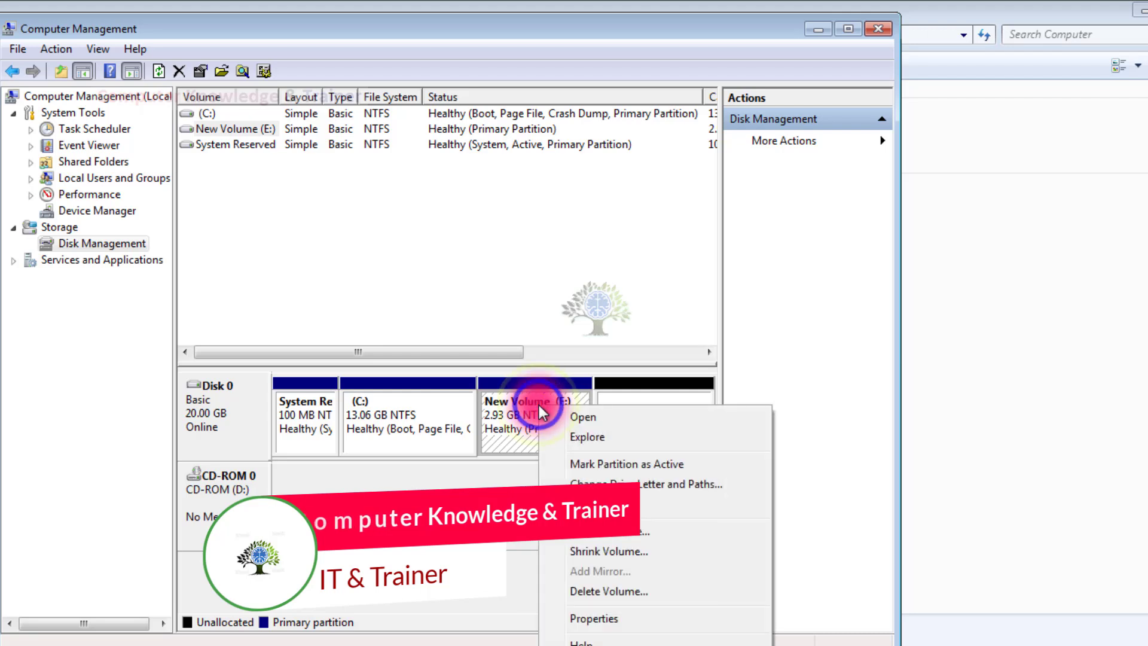
pyautogui.click(564, 592)
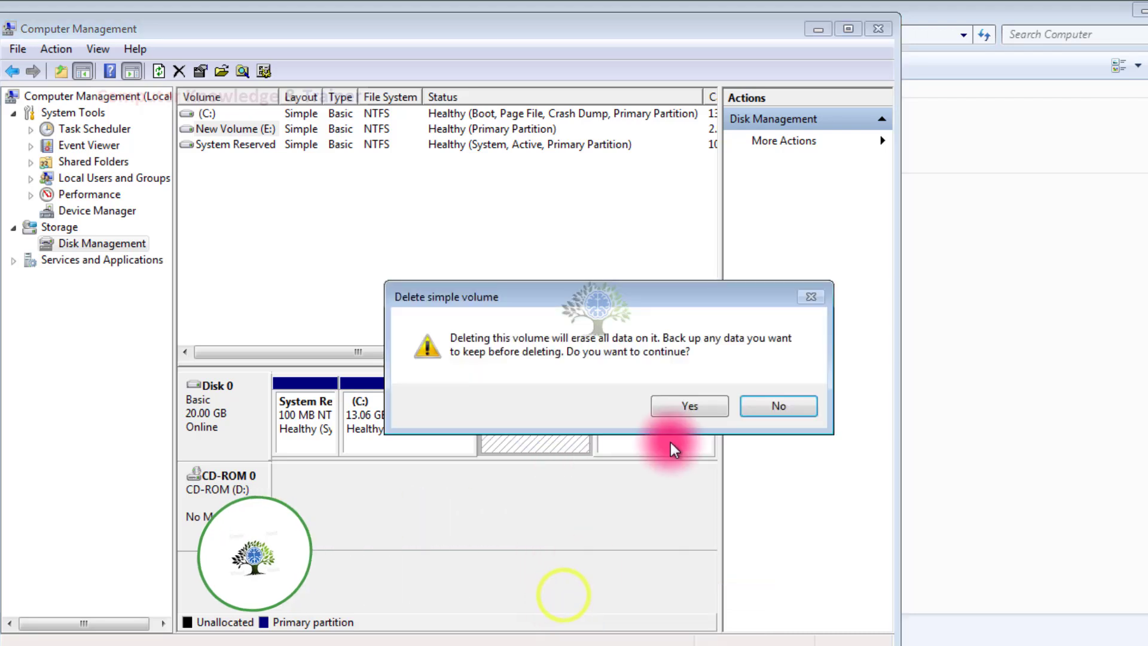
pyautogui.click(686, 400)
# Start a new simple volume in Disk 0's unallocated space and set its size to 3000 MB.
pyautogui.rightClick(654, 414)
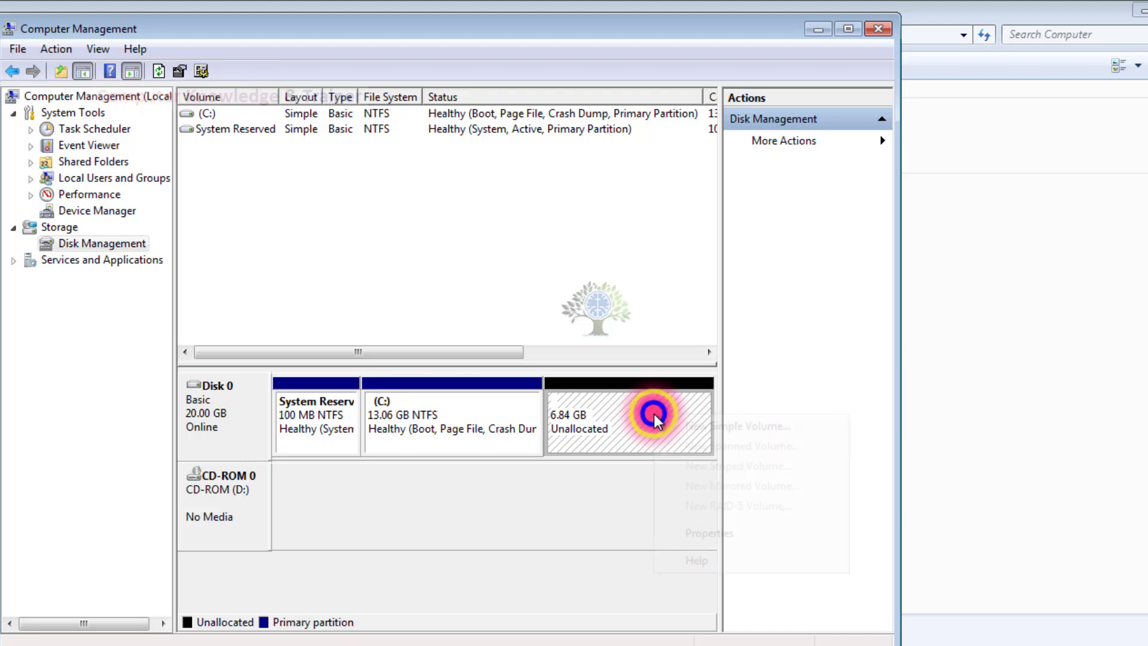
pyautogui.click(664, 424)
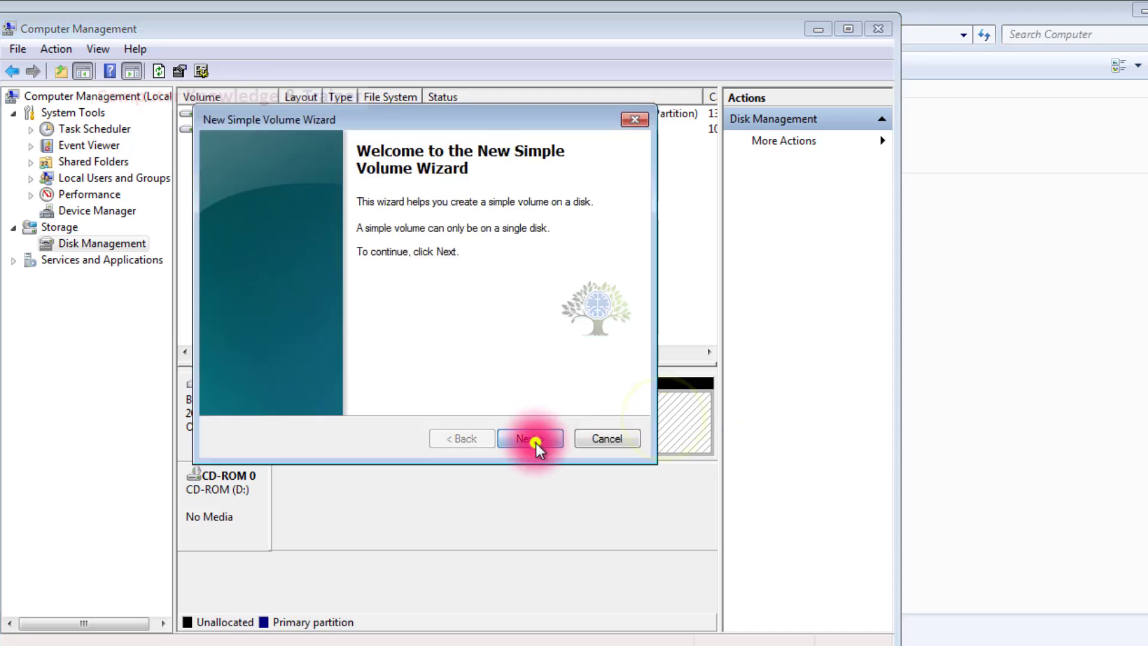
pyautogui.click(533, 440)
pyautogui.write('3')
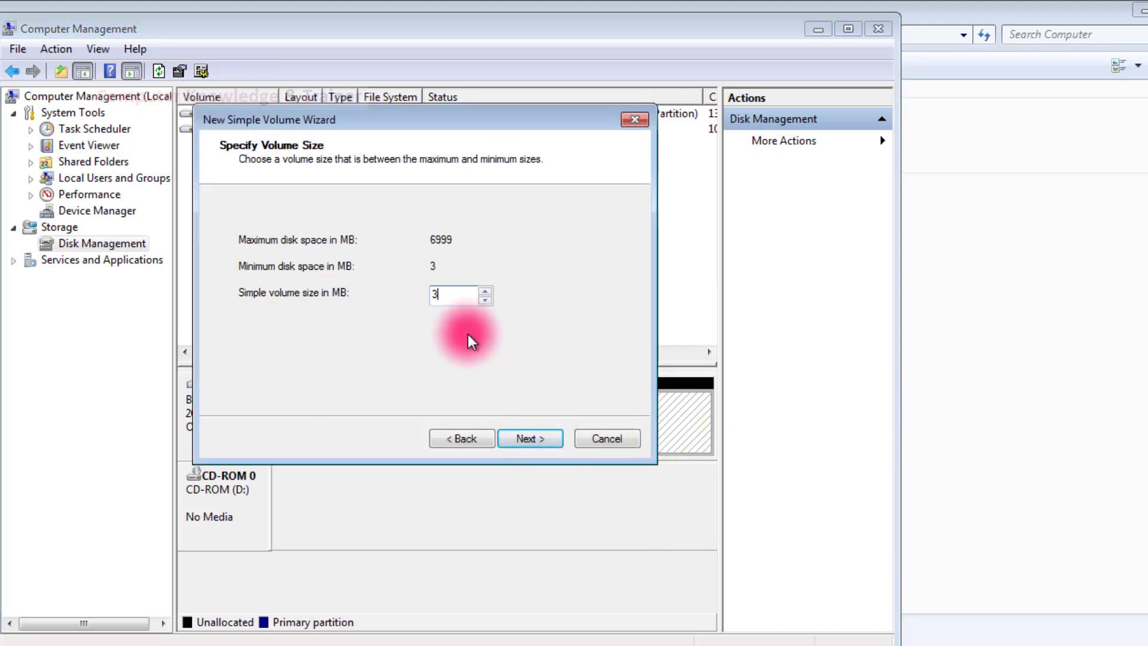
pyautogui.write('000')
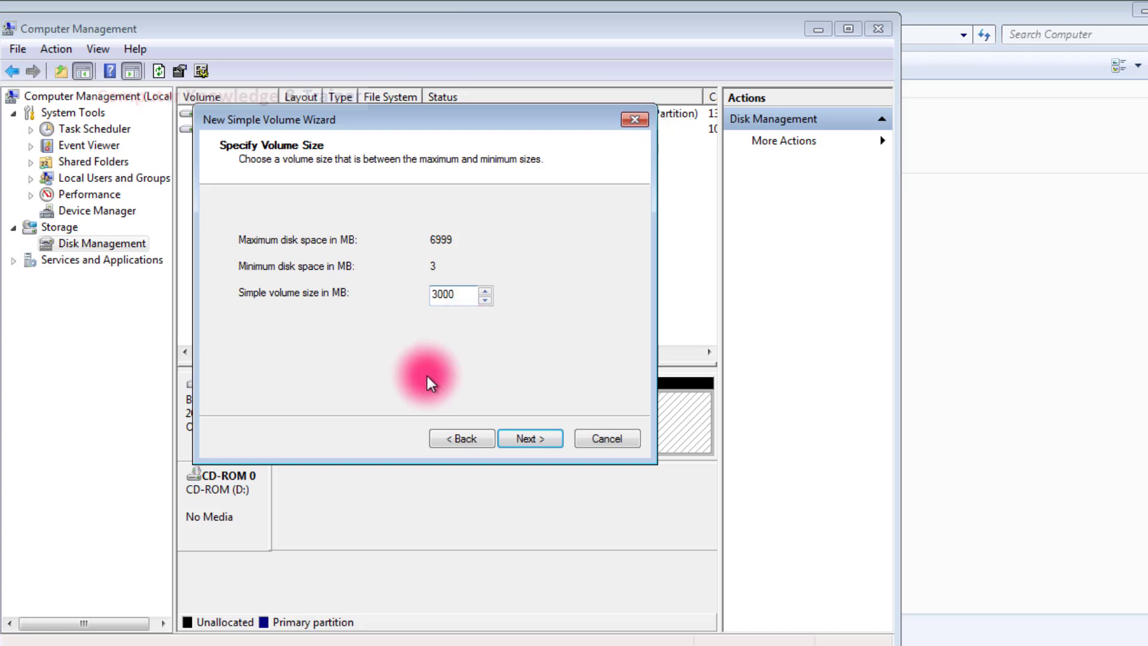
pyautogui.click(519, 431)
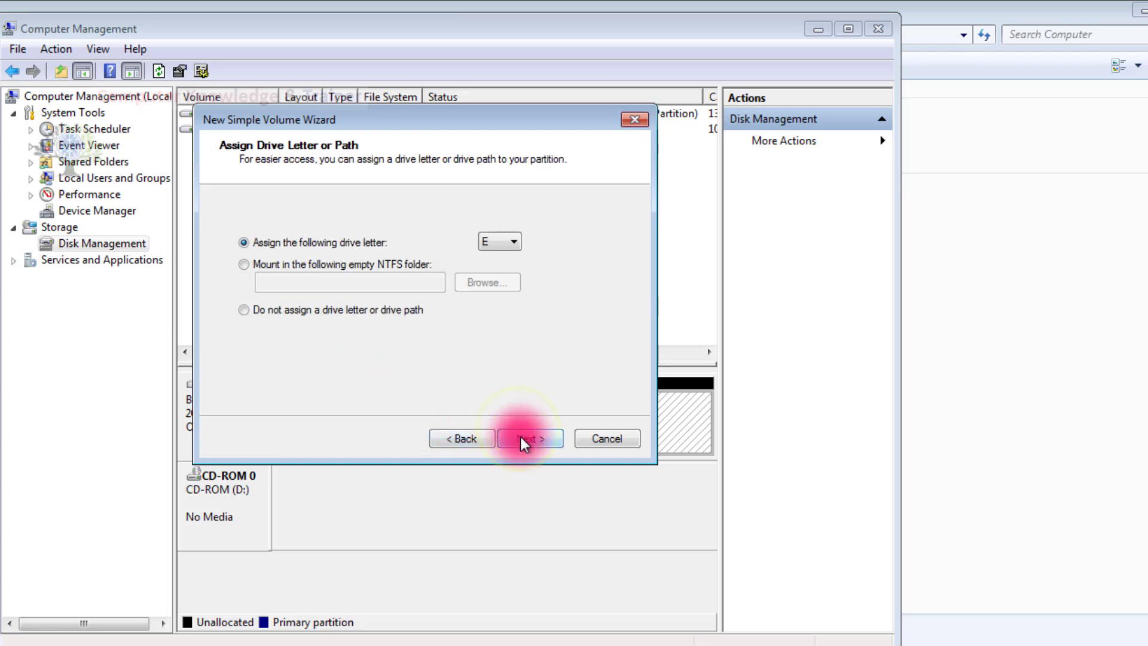
# Keep drive letter E, set the new volume's file system to FAT32, and finish the wizard.
pyautogui.click(520, 436)
pyautogui.click(449, 281)
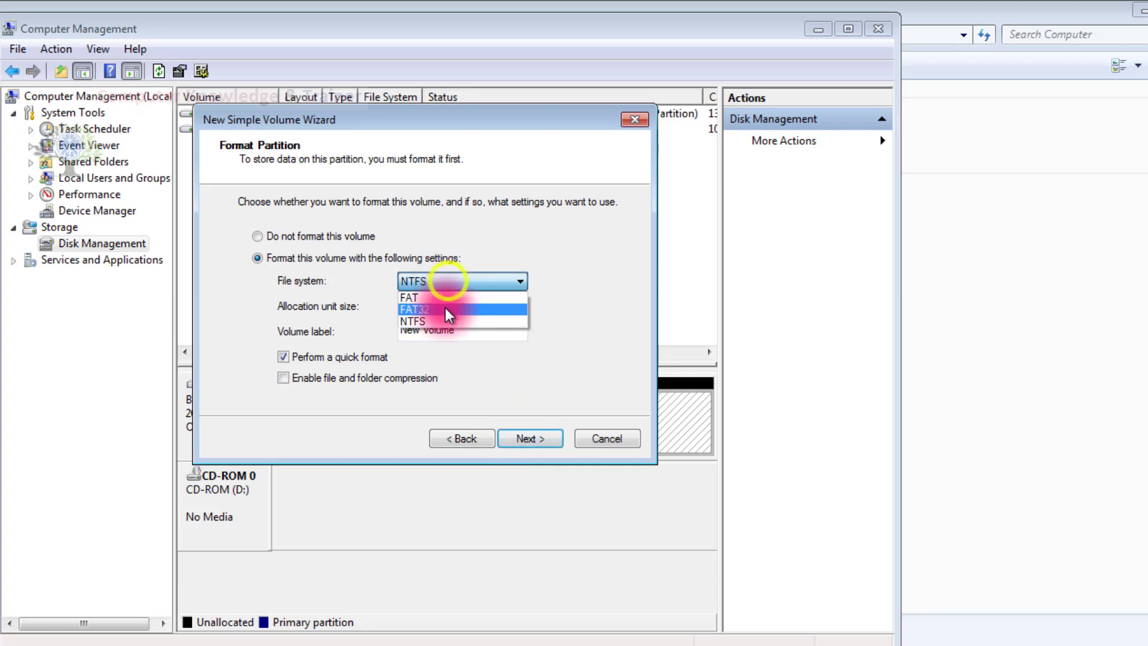
pyautogui.click(444, 307)
pyautogui.click(503, 431)
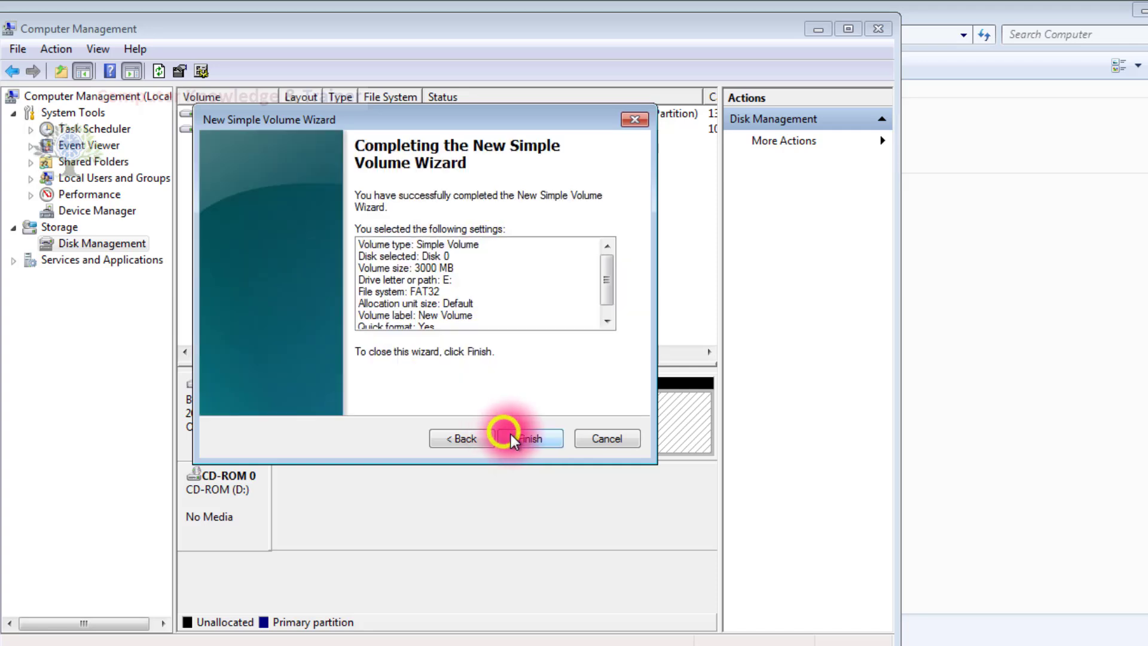
pyautogui.click(510, 434)
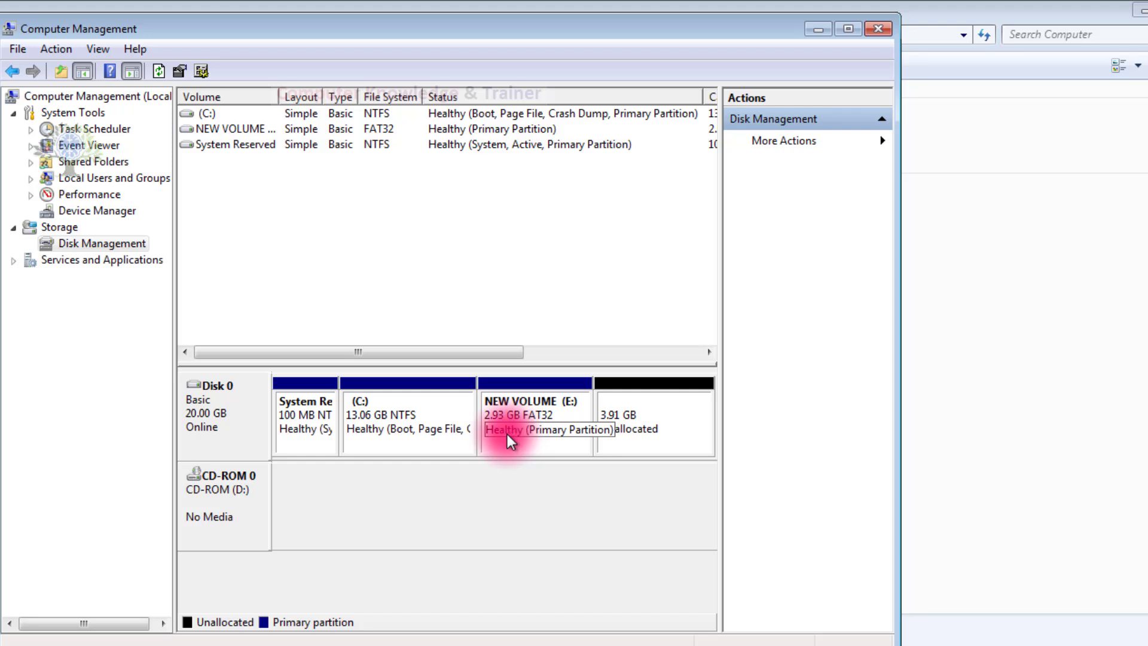
pyautogui.click(374, 139)
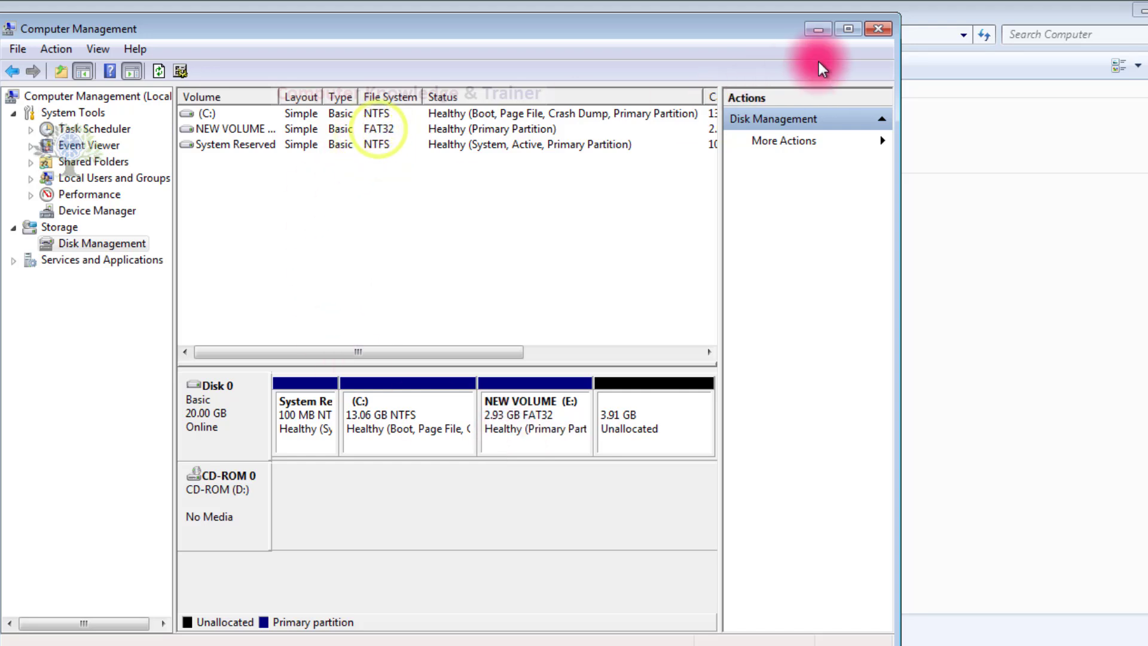
# Close Computer Management and the AutoPlay prompt, then check the file system in NEW VOLUME (E:)'s general properties without changing anything.
pyautogui.click(867, 29)
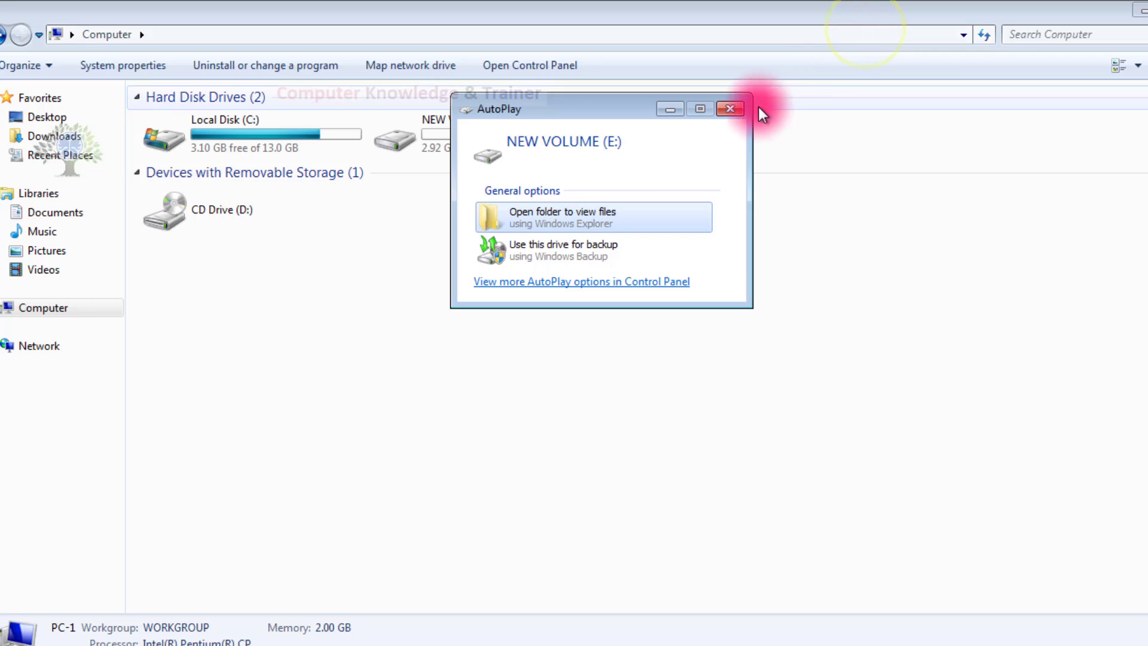
pyautogui.click(729, 109)
pyautogui.click(495, 135)
pyautogui.rightClick(496, 134)
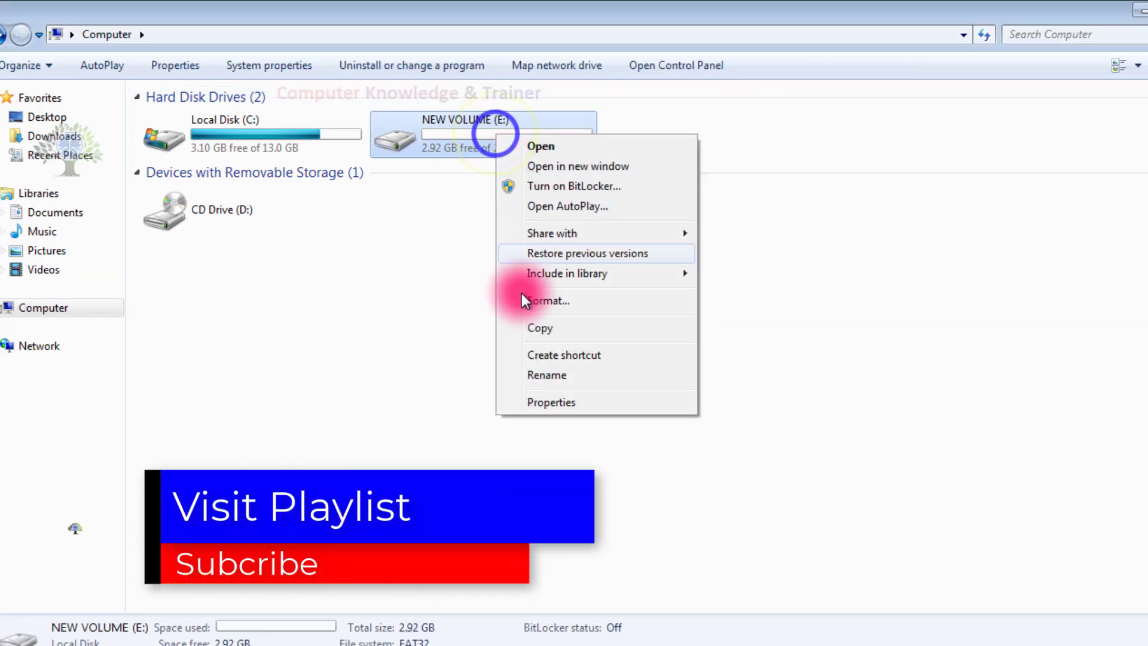
pyautogui.click(534, 401)
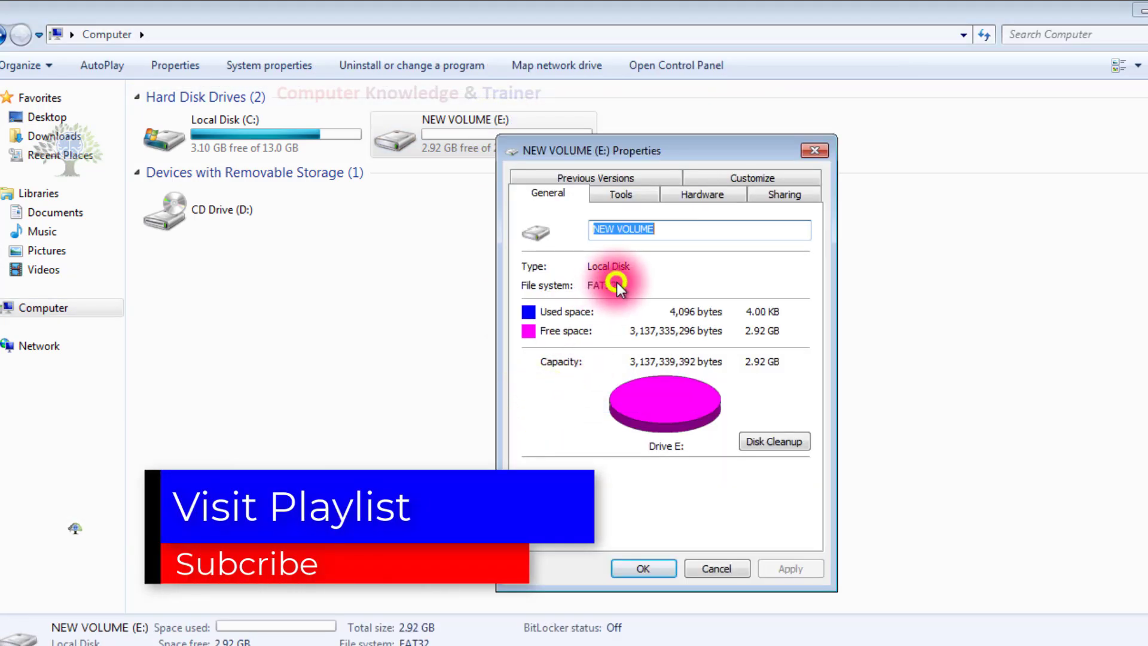
pyautogui.click(632, 282)
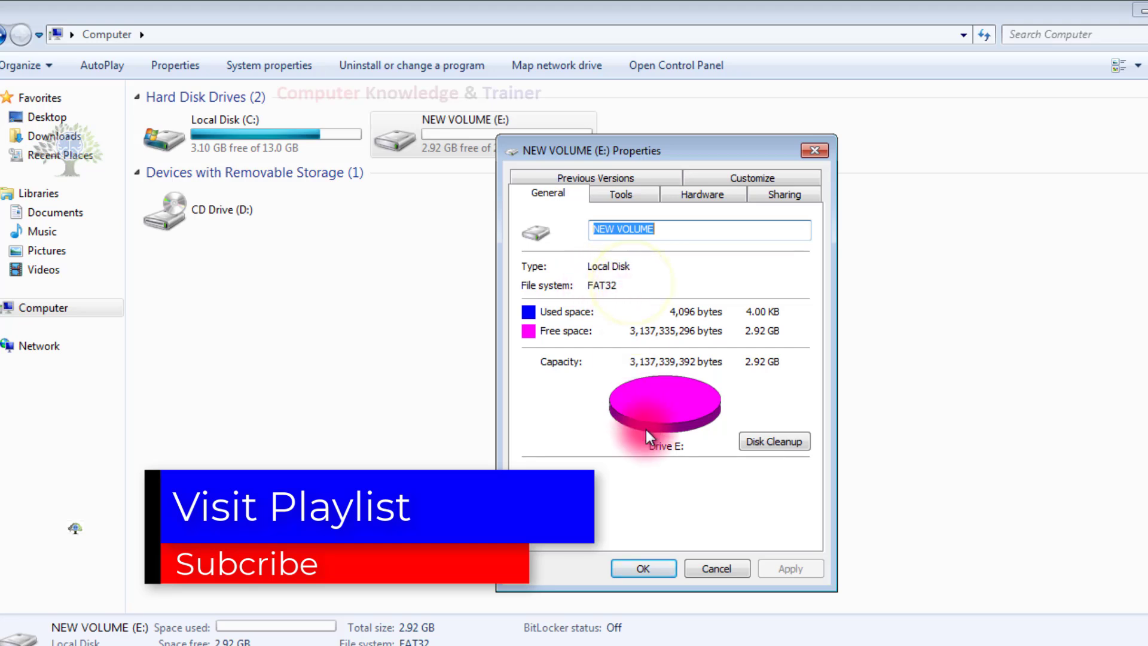
pyautogui.click(711, 568)
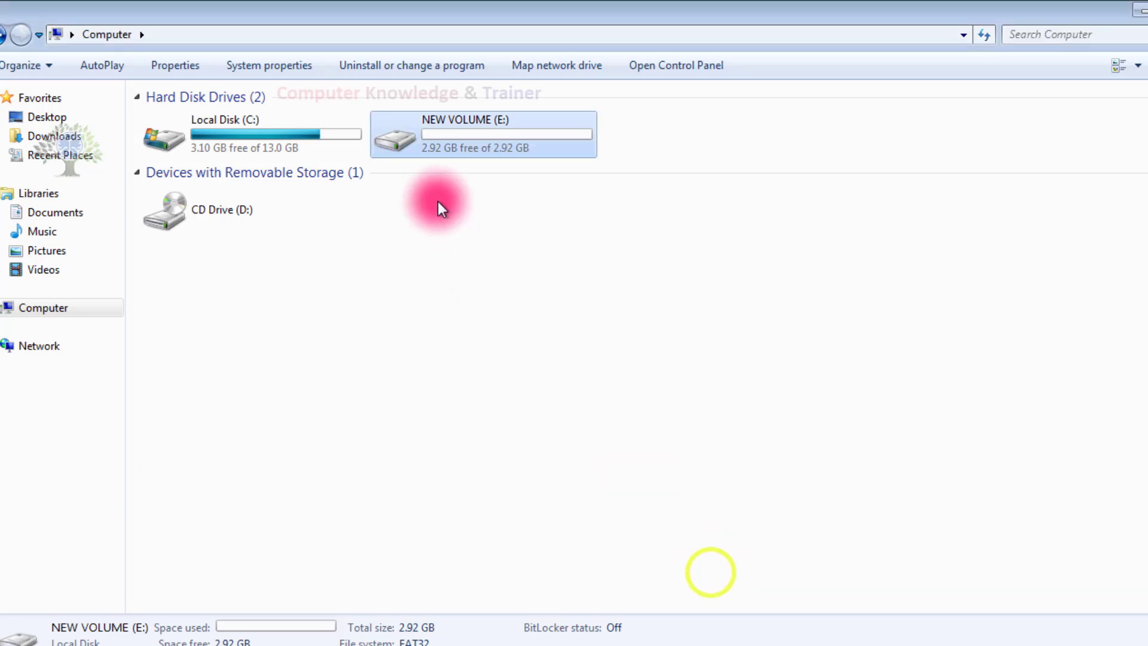
# Look inside NEW VOLUME (E:), return to Computer, and deselect the drive.
pyautogui.doubleClick(421, 128)
pyautogui.click(2, 37)
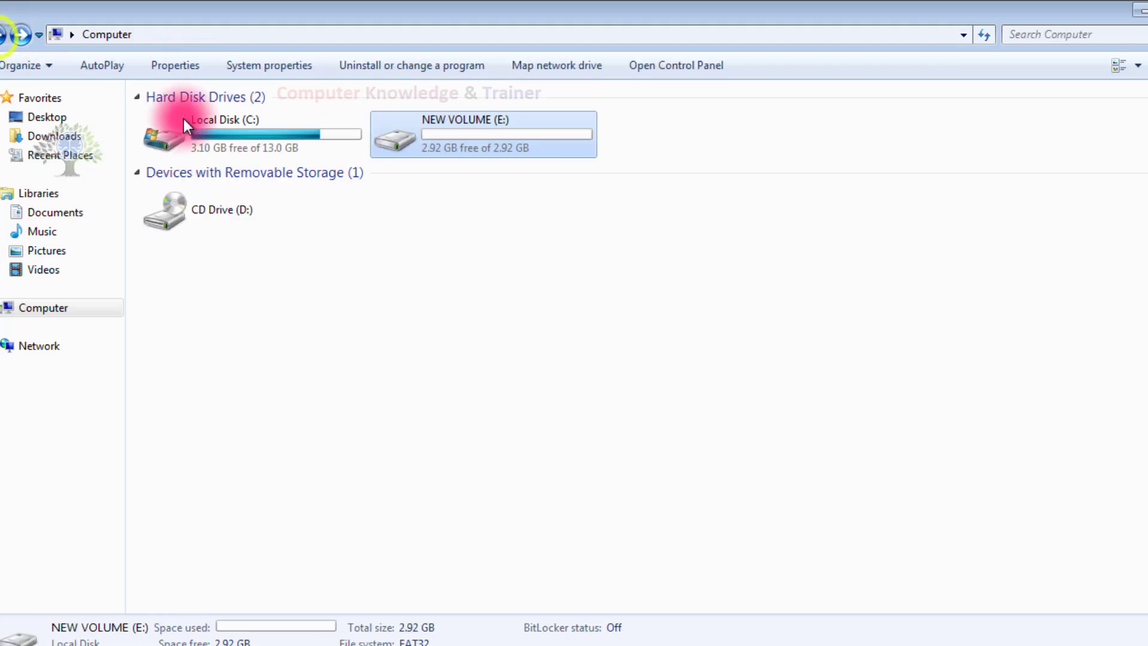
pyautogui.click(454, 278)
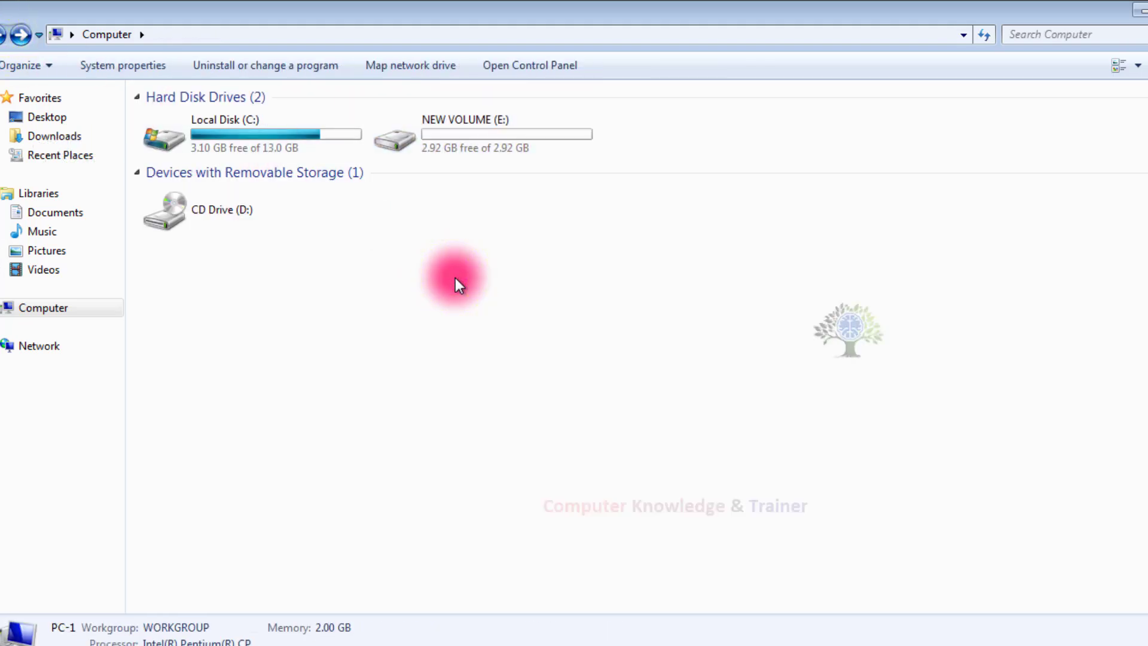
pyautogui.press('super+r')
pyautogui.press('Escape')
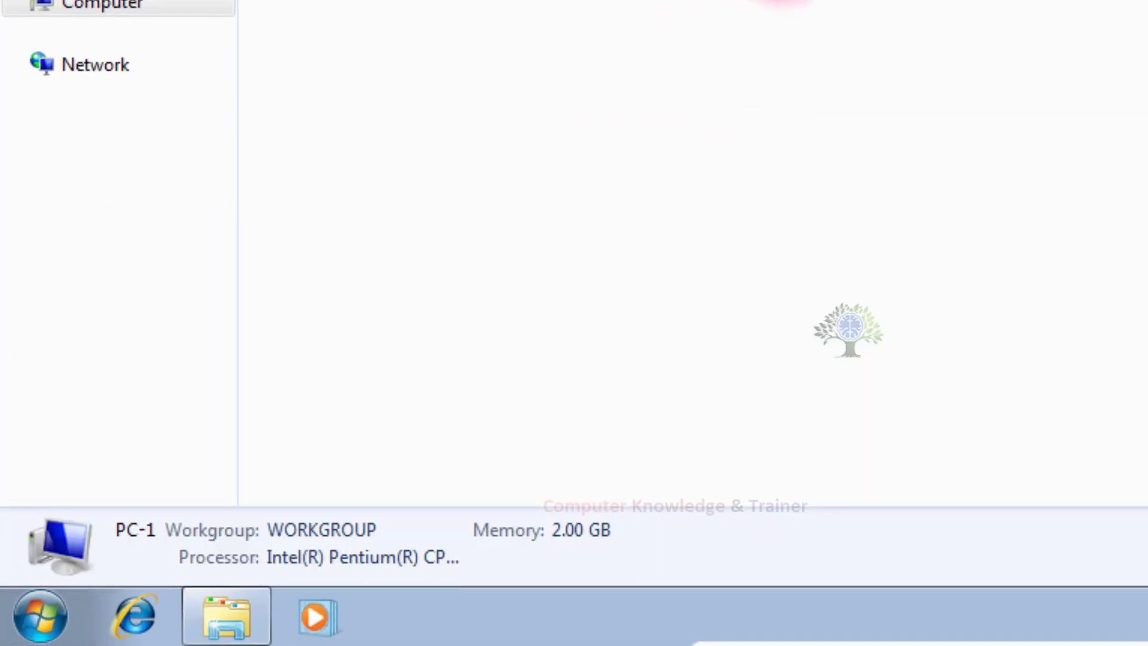
pyautogui.press('super')
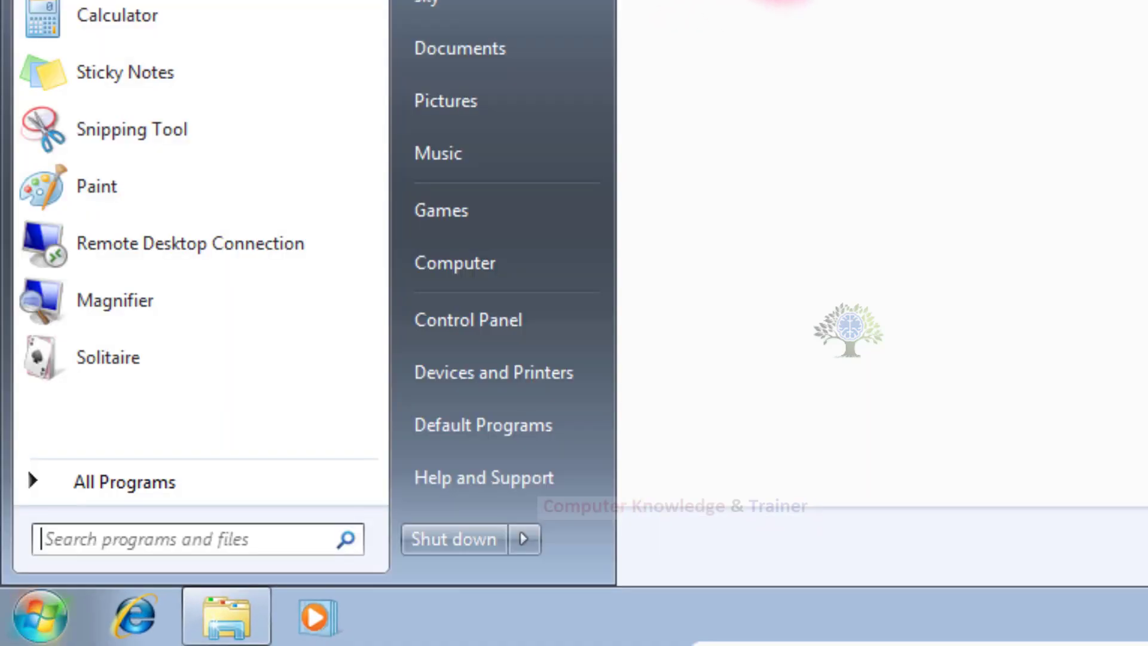
pyautogui.write('cmd')
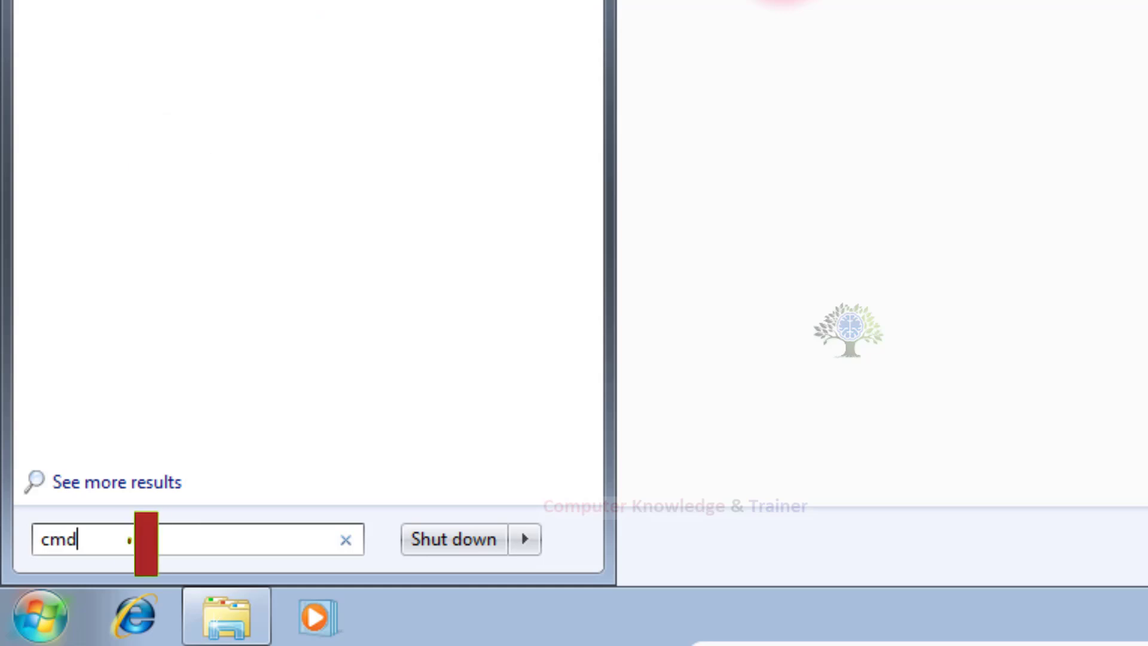
pyautogui.press('Return')
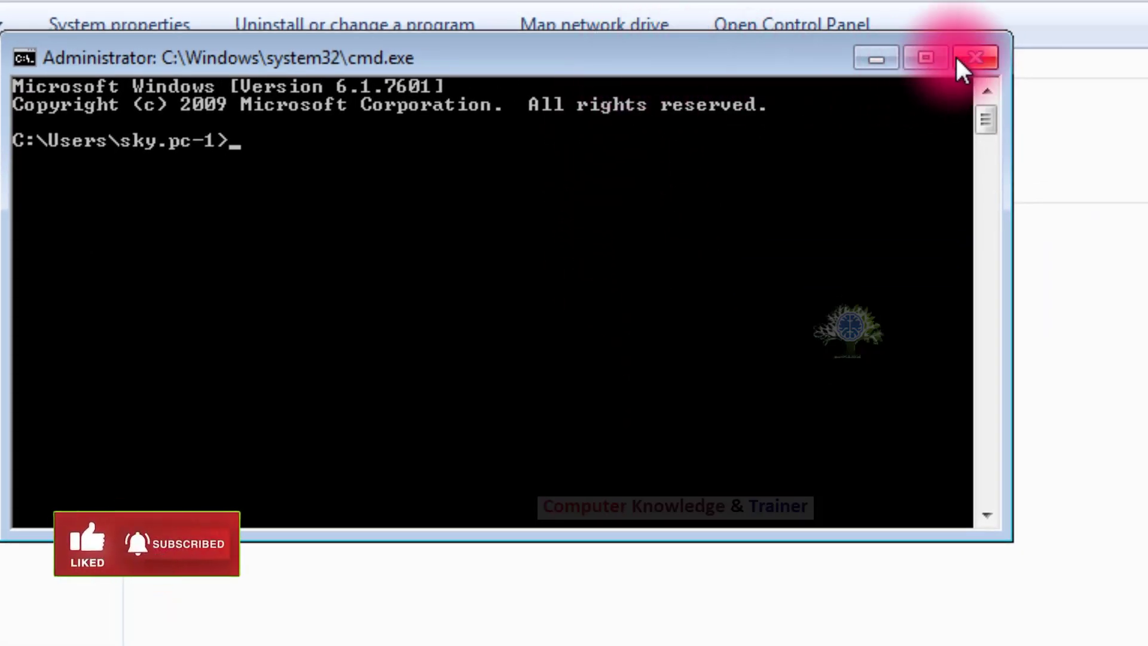
pyautogui.click(956, 57)
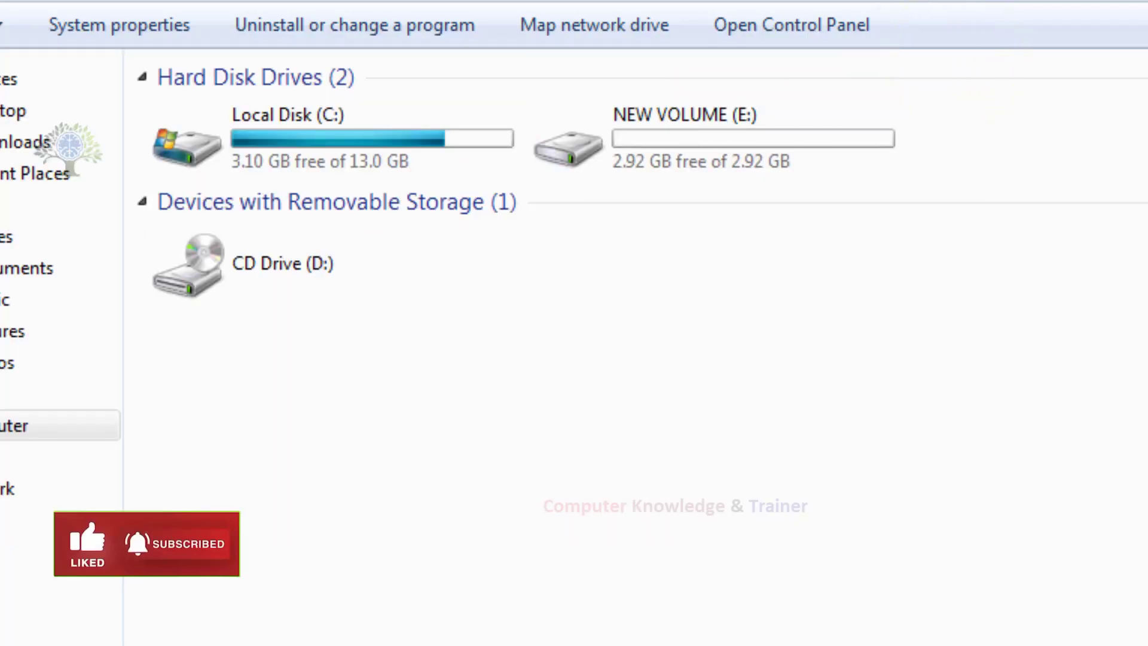
# Search for cmd, run it as administrator, and move its window clear of the drive list.
pyautogui.press('super')
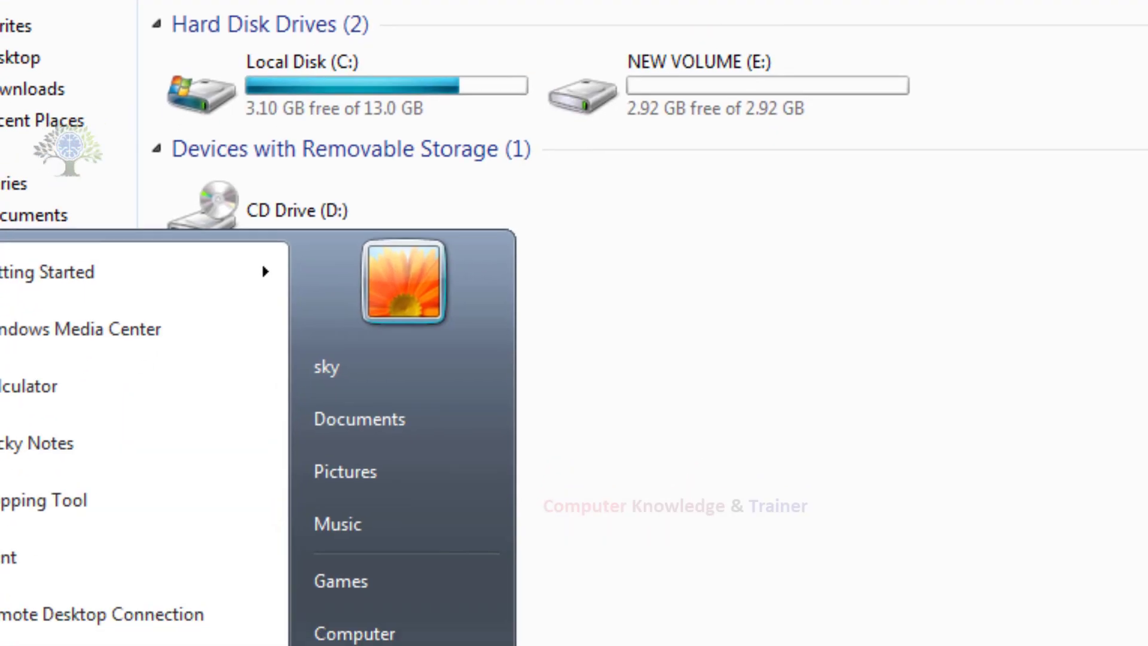
pyautogui.write('cmd')
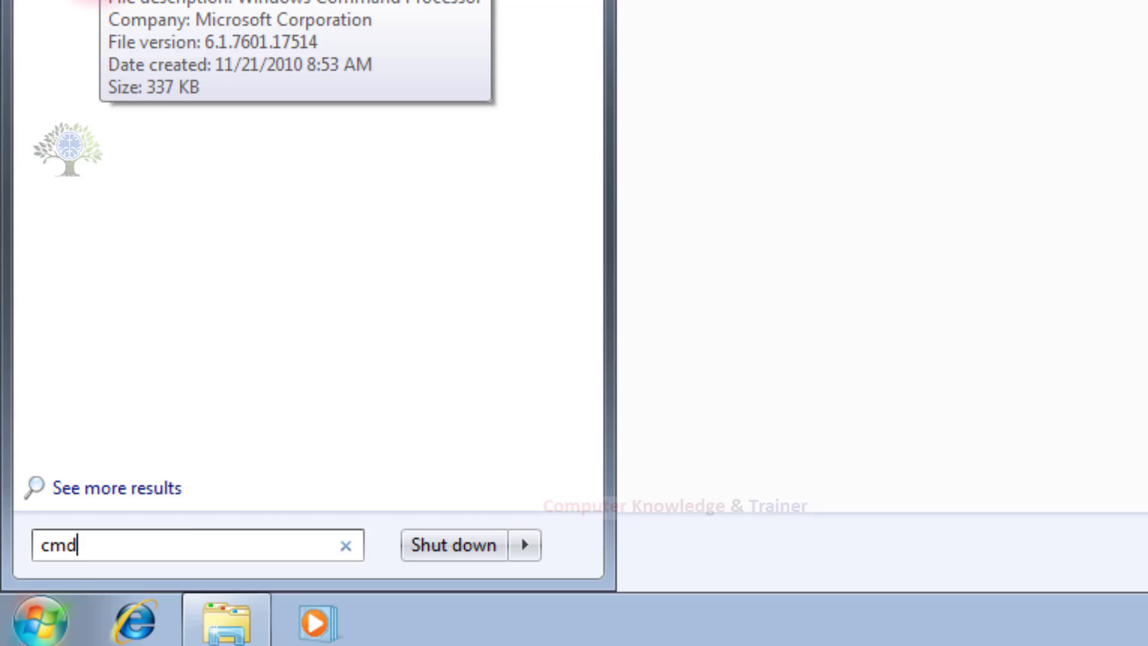
pyautogui.rightClick(169, 95)
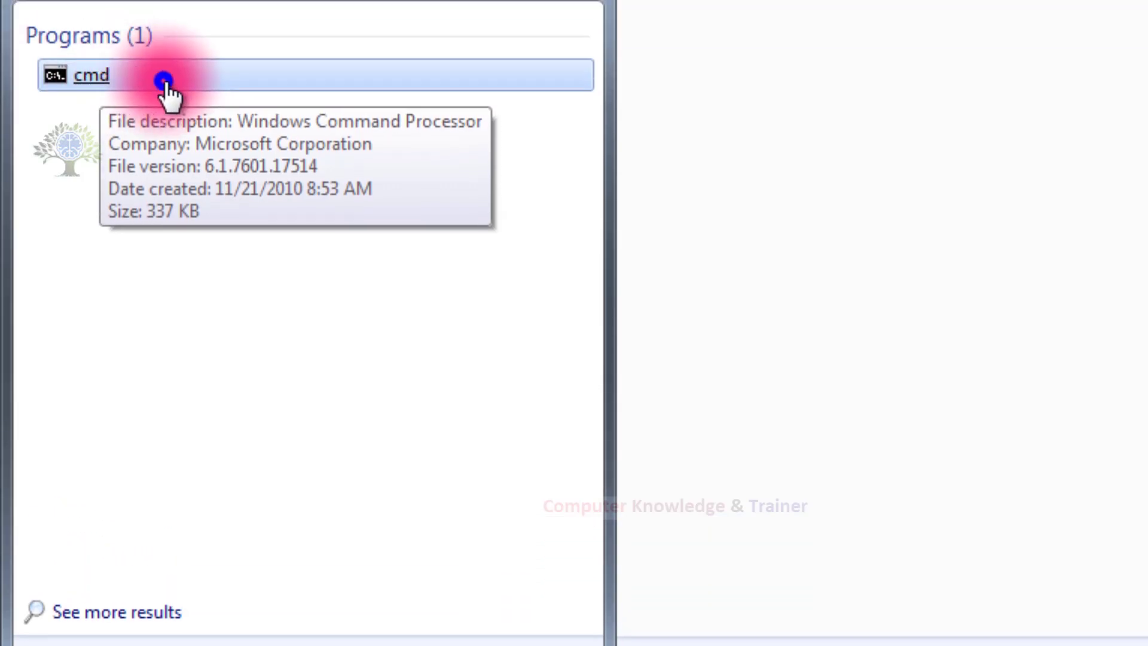
pyautogui.click(239, 135)
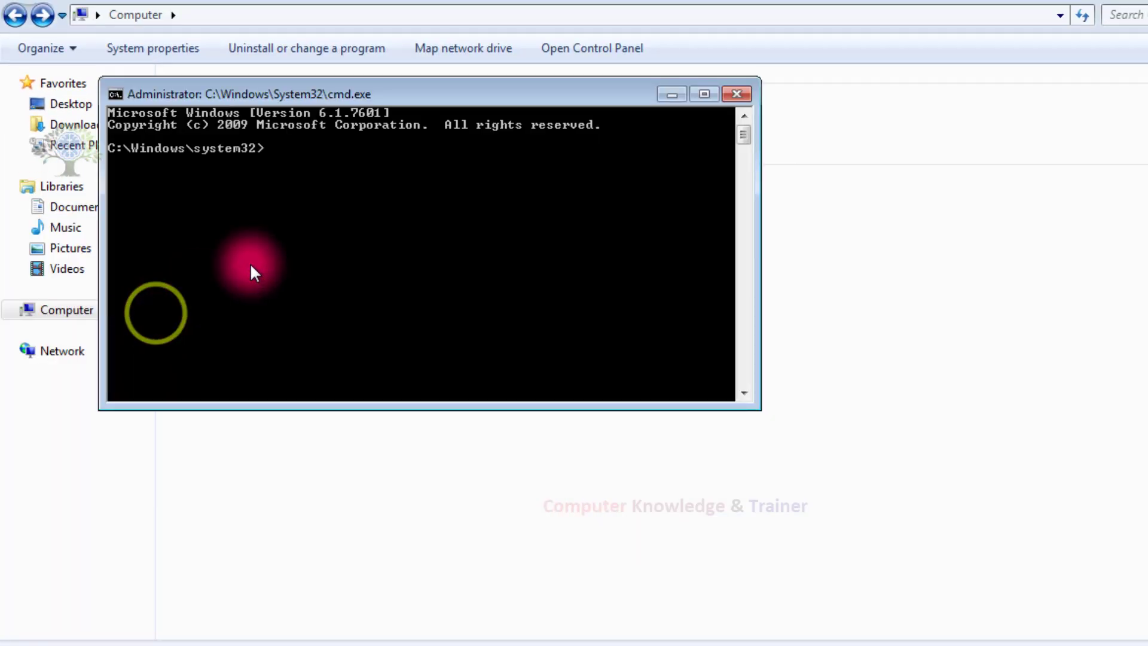
pyautogui.moveTo(296, 97); pyautogui.dragTo(581, 229)
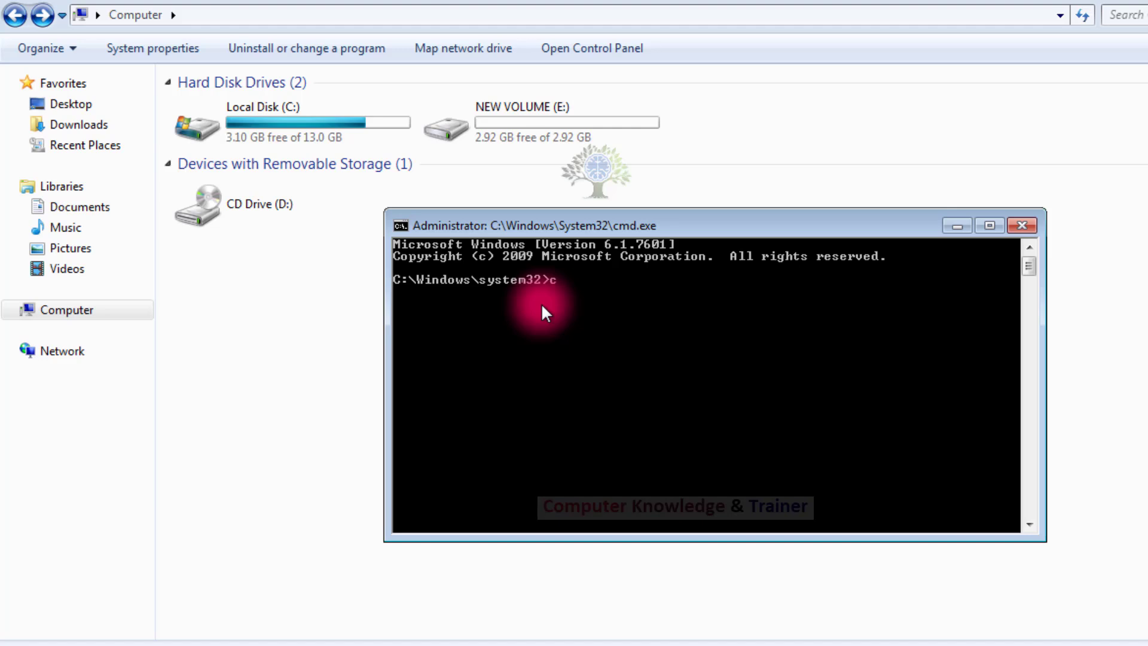
# Write the command "convert E: /fs:ntfs" at the elevated prompt.
pyautogui.write('onv')
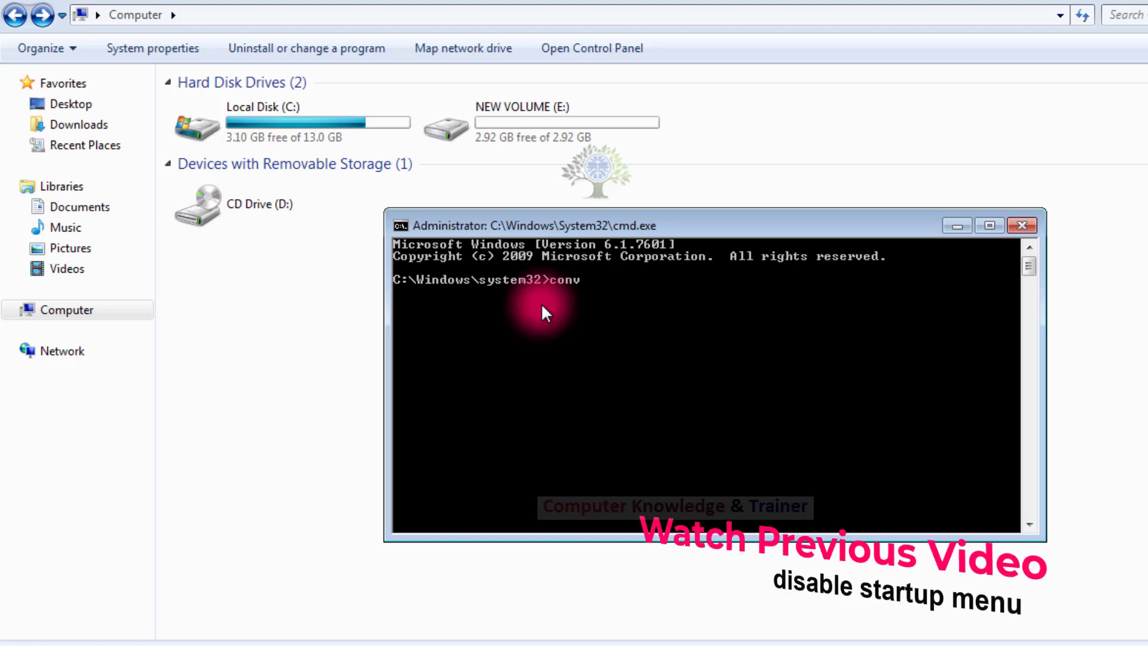
pyautogui.write('ert E:/fs')
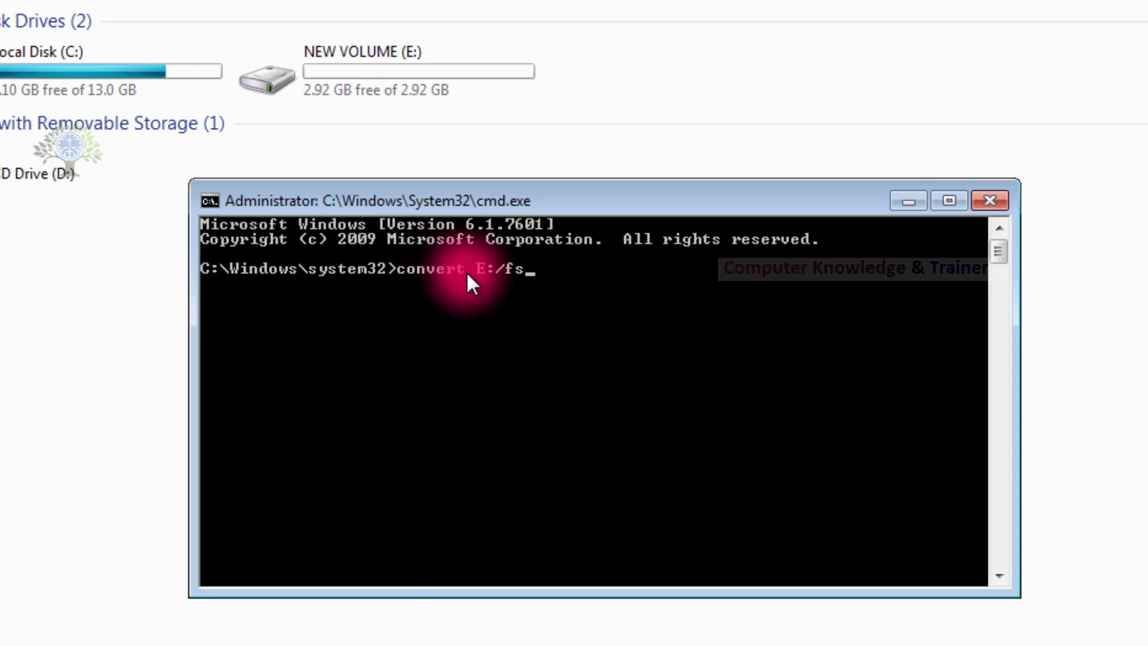
pyautogui.press('Left')
pyautogui.press('Left')
pyautogui.press('Left')
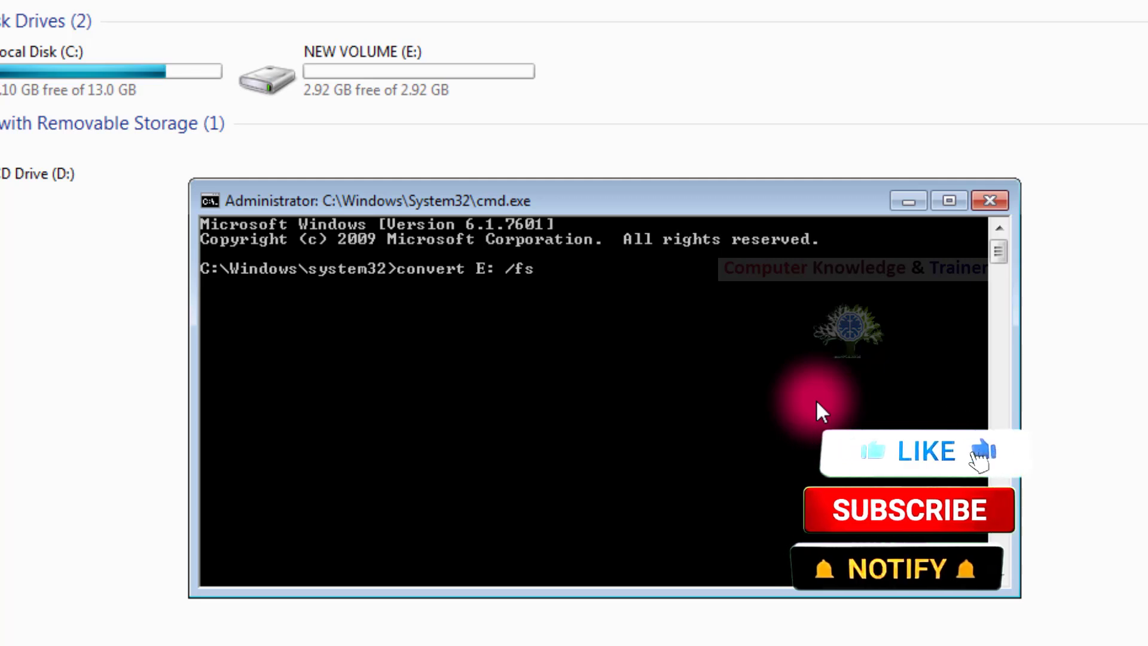
pyautogui.press('End')
pyautogui.write(':')
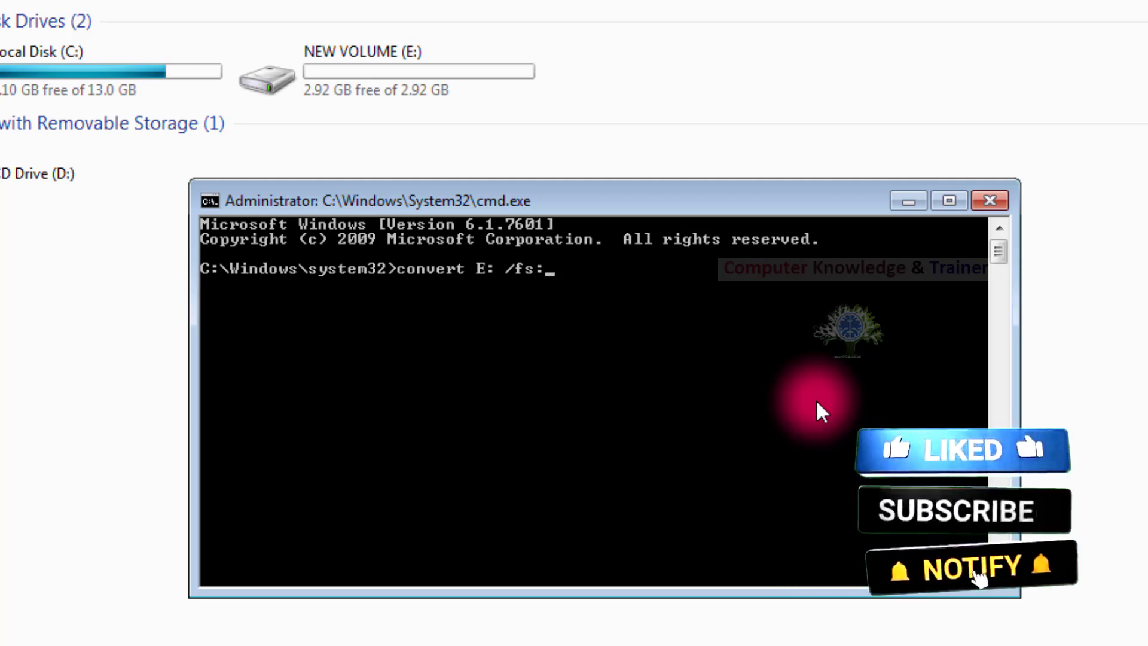
pyautogui.write('nt')
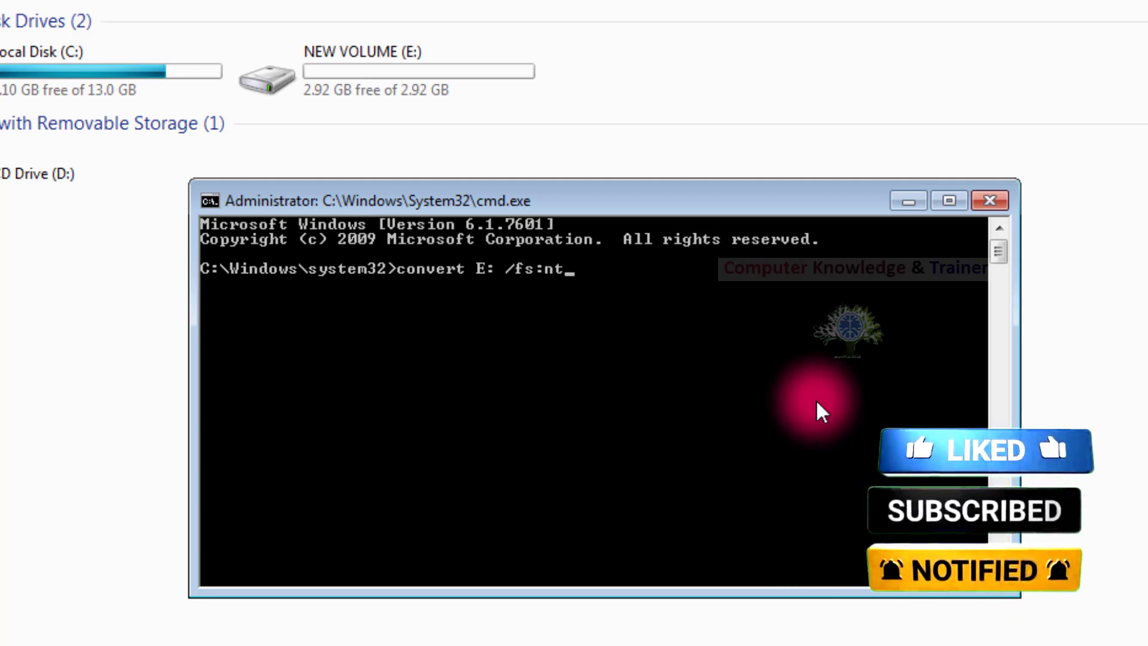
pyautogui.write('fs')
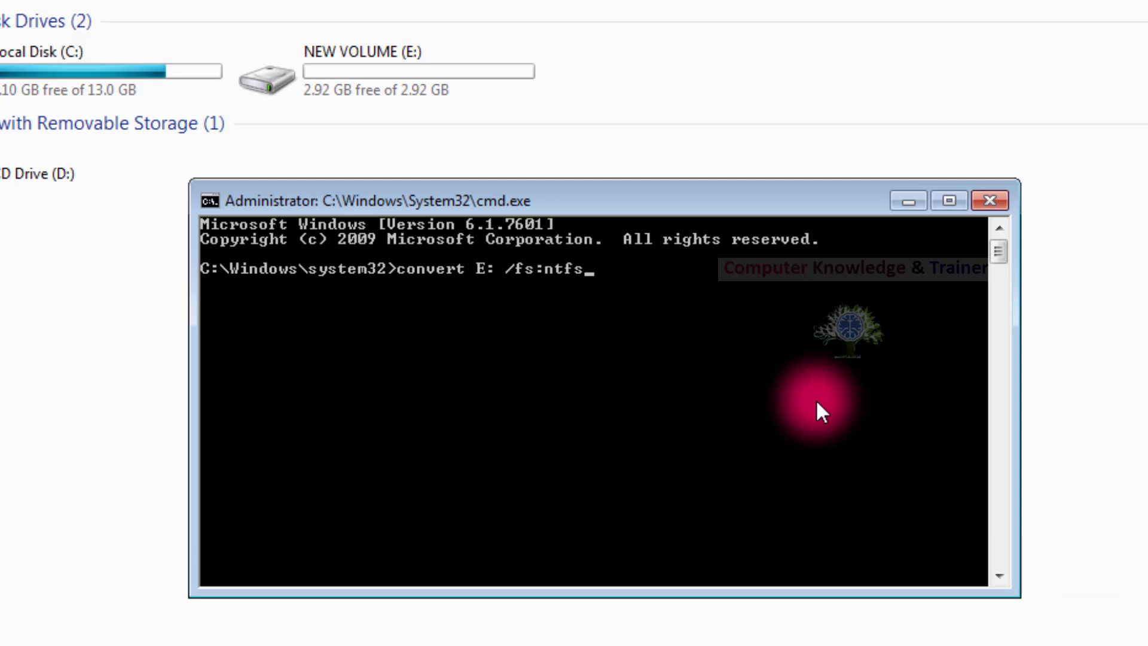
# Check the file system of NEW VOLUME (E:) in its general properties and leave them unchanged.
pyautogui.rightClick(420, 59)
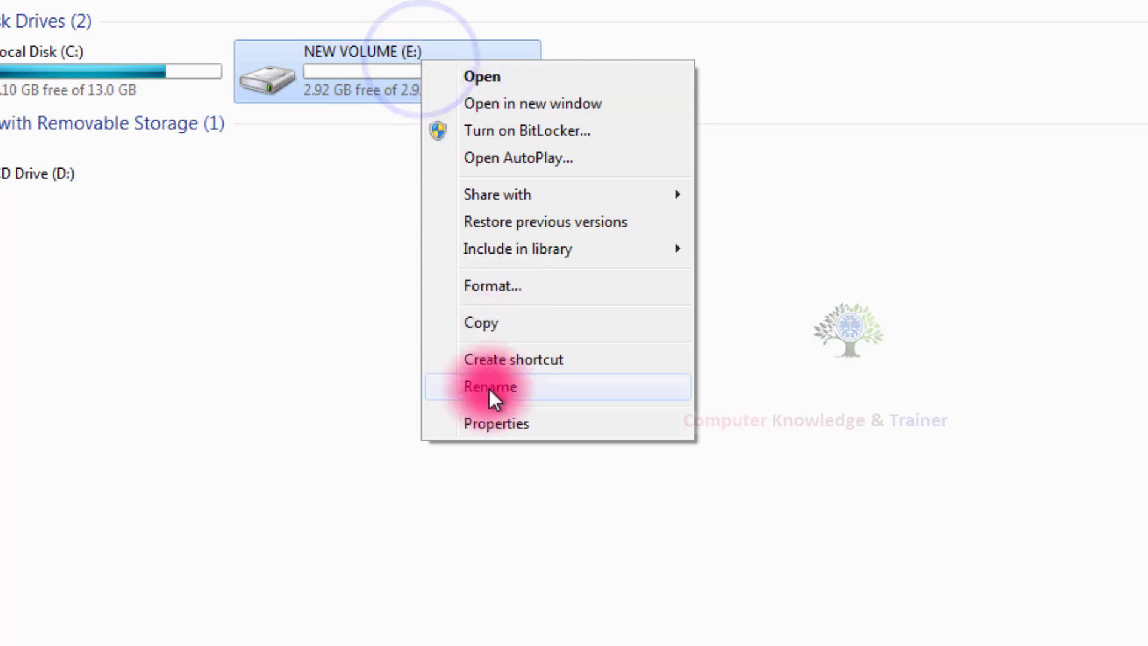
pyautogui.click(482, 420)
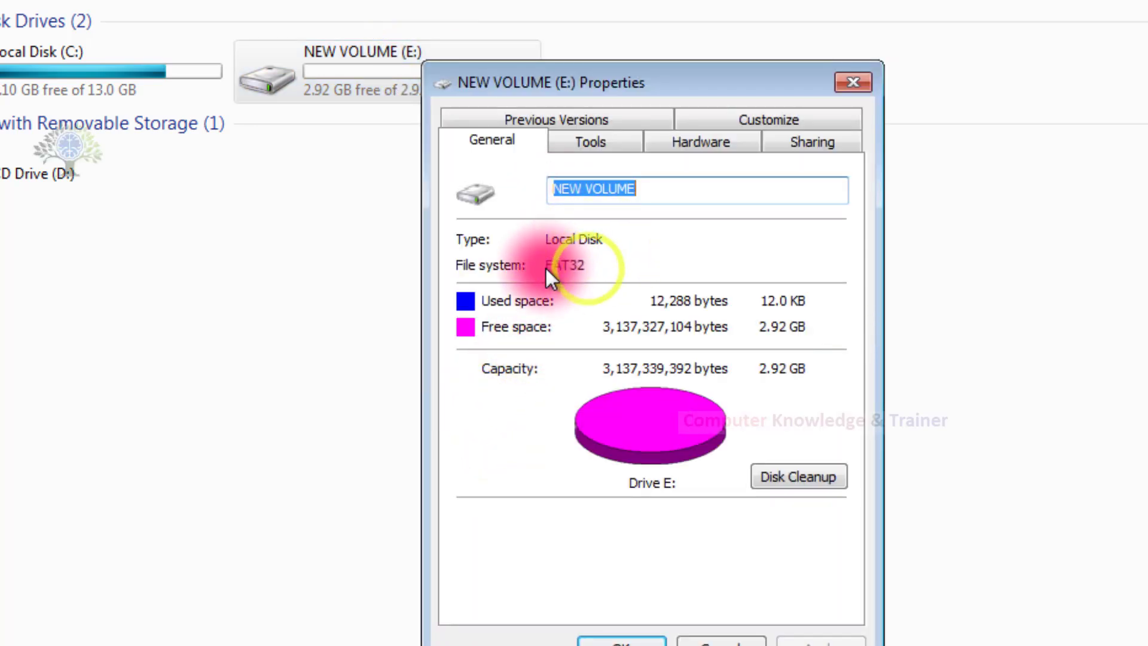
pyautogui.click(698, 638)
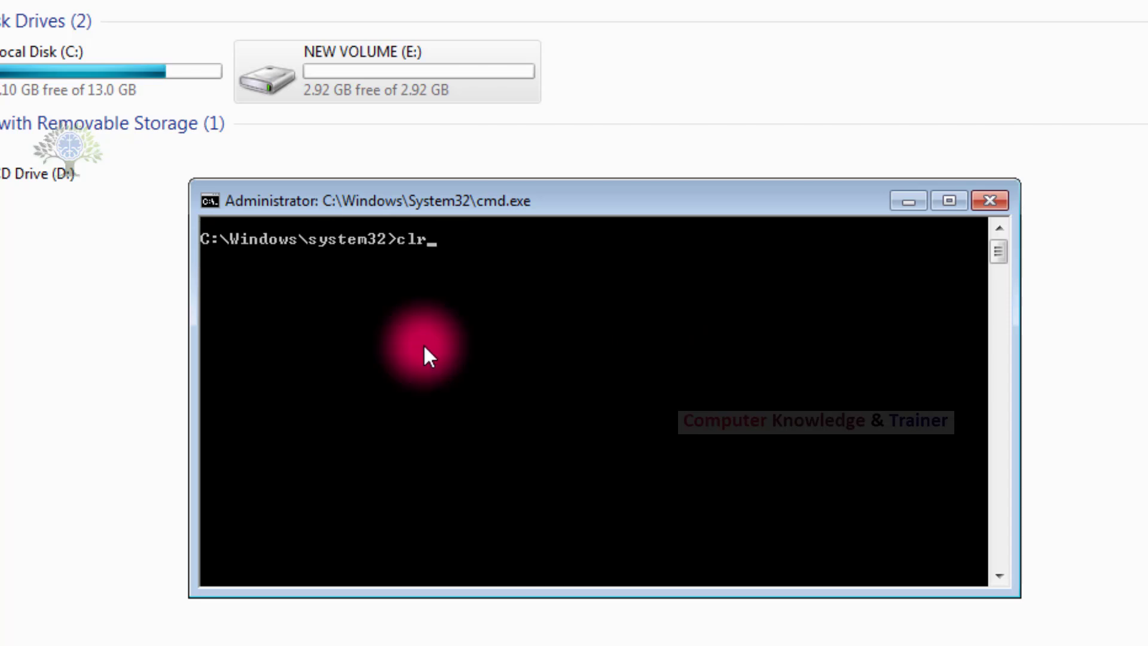
# Run "convert E: /fs:ntfs" at the elevated prompt and supply "new volume" as the drive's current volume label.
pyautogui.press('BackSpace')
pyautogui.write('ear')
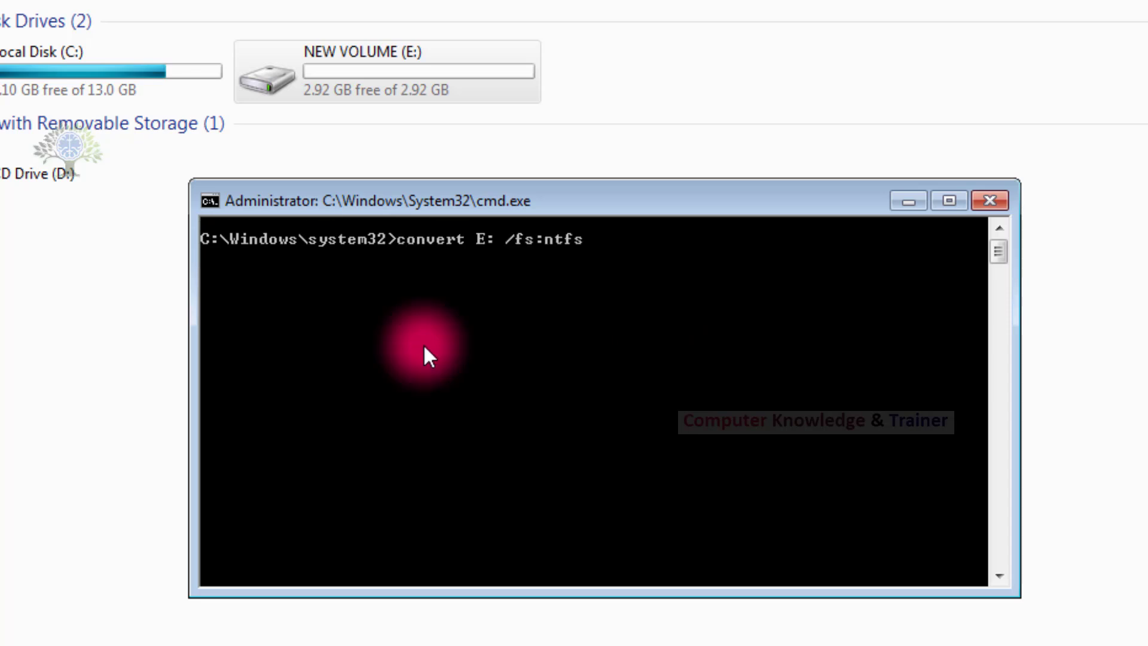
pyautogui.press('Return')
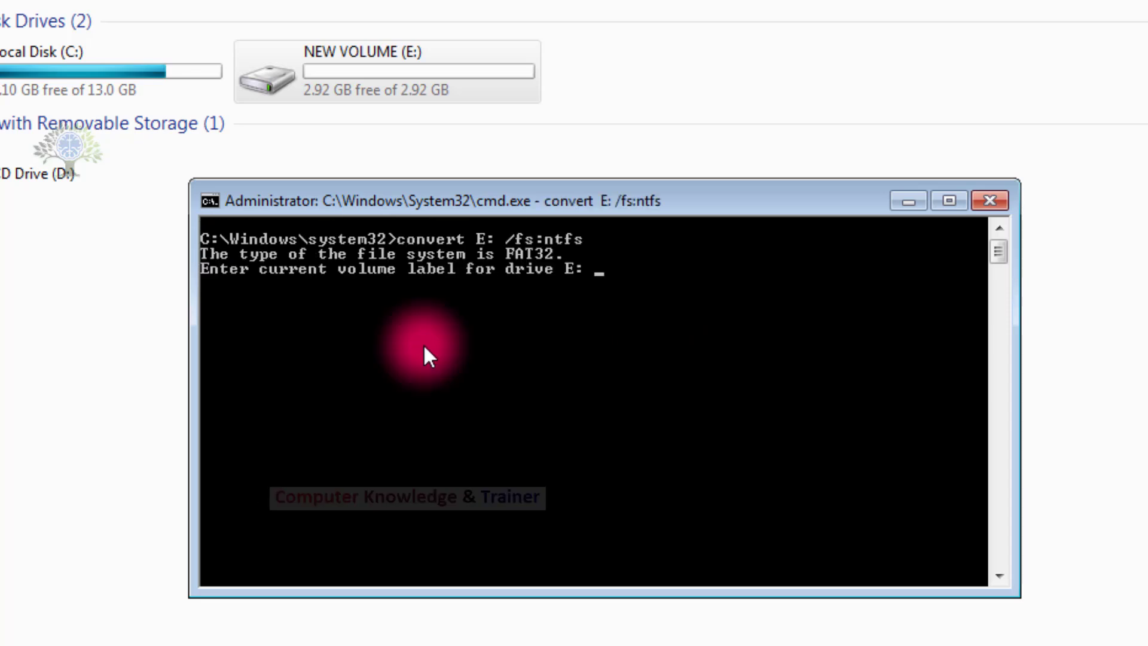
pyautogui.write('new volumr')
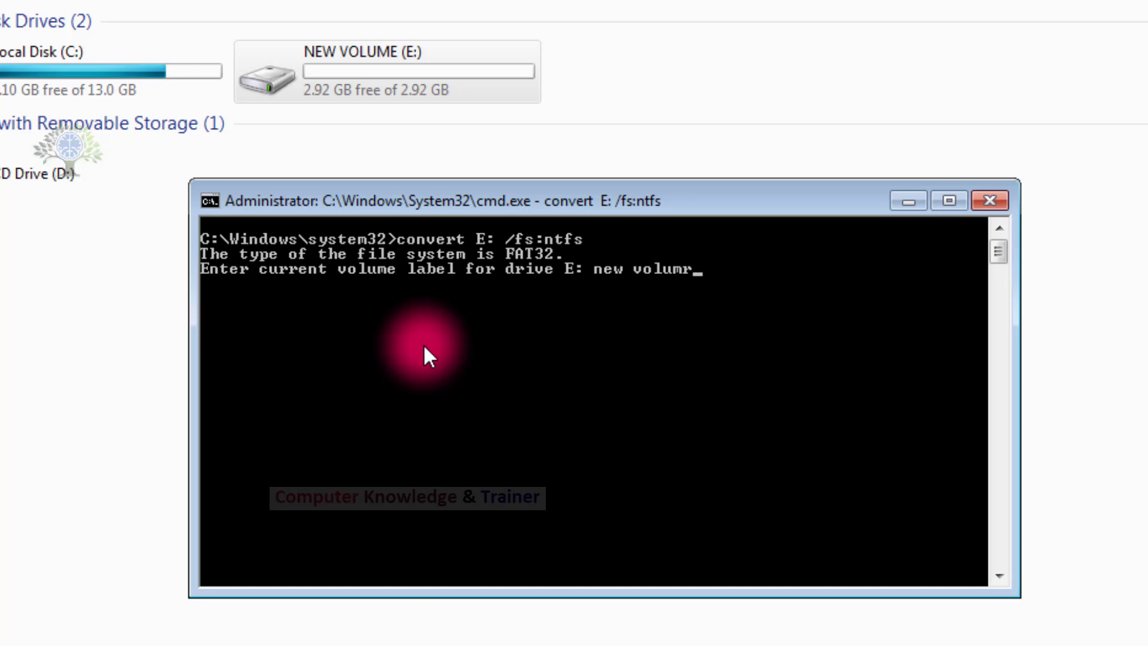
pyautogui.press('BackSpace')
pyautogui.write('e')
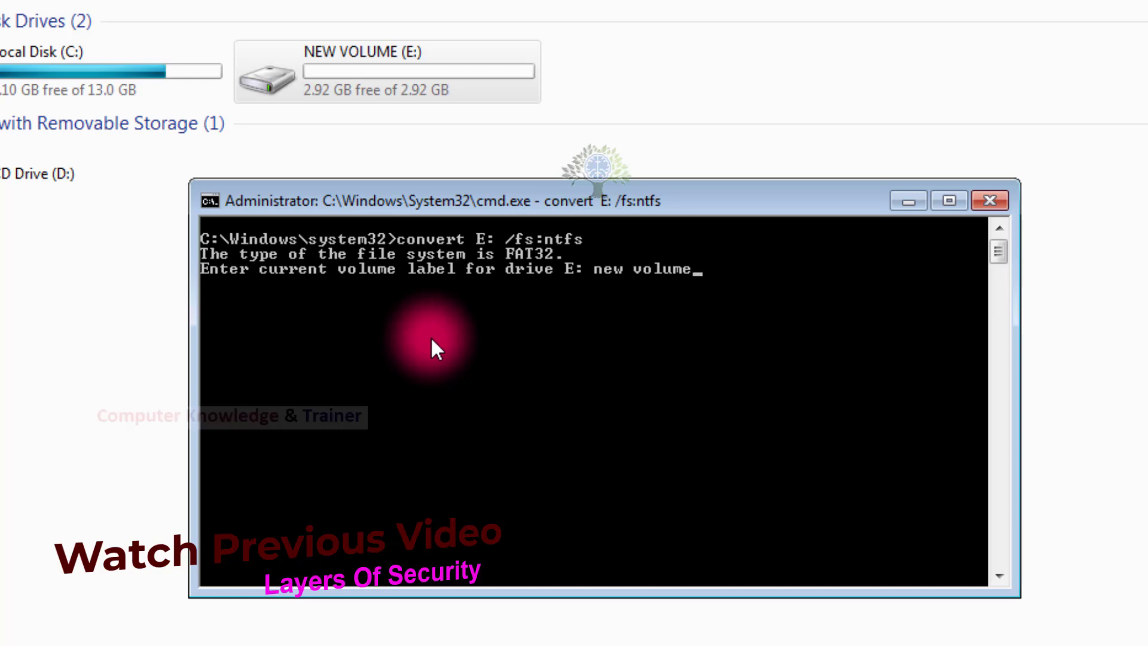
pyautogui.press('Return')
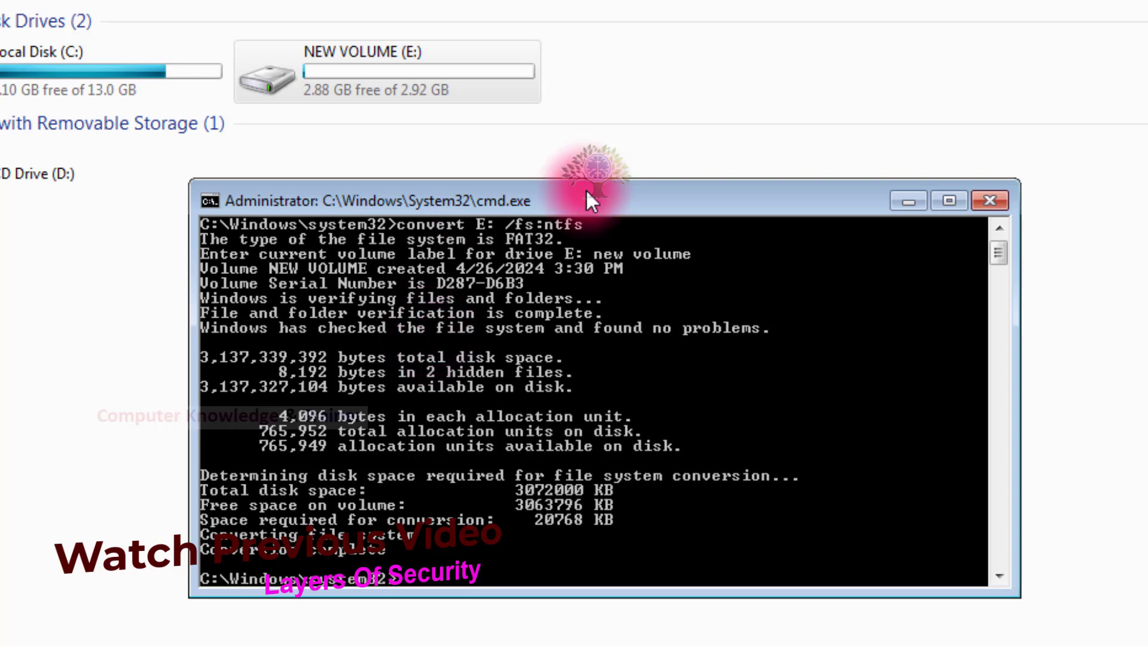
# Review the conversion output for drive E: and close the command prompt window.
pyautogui.click(214, 263)
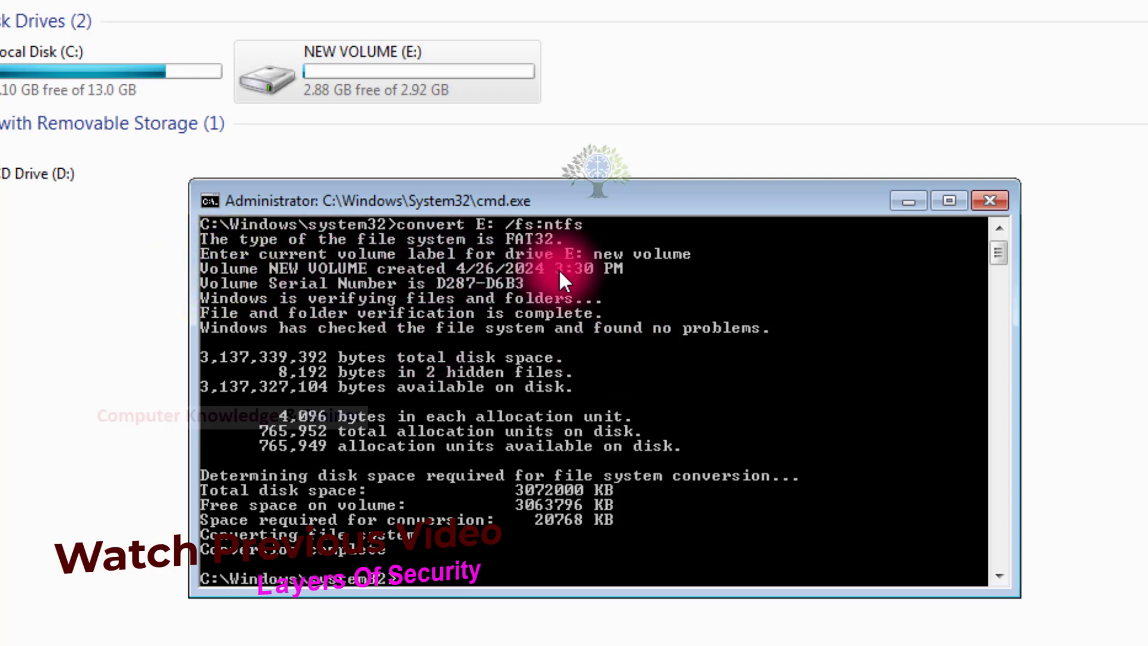
pyautogui.click(279, 299)
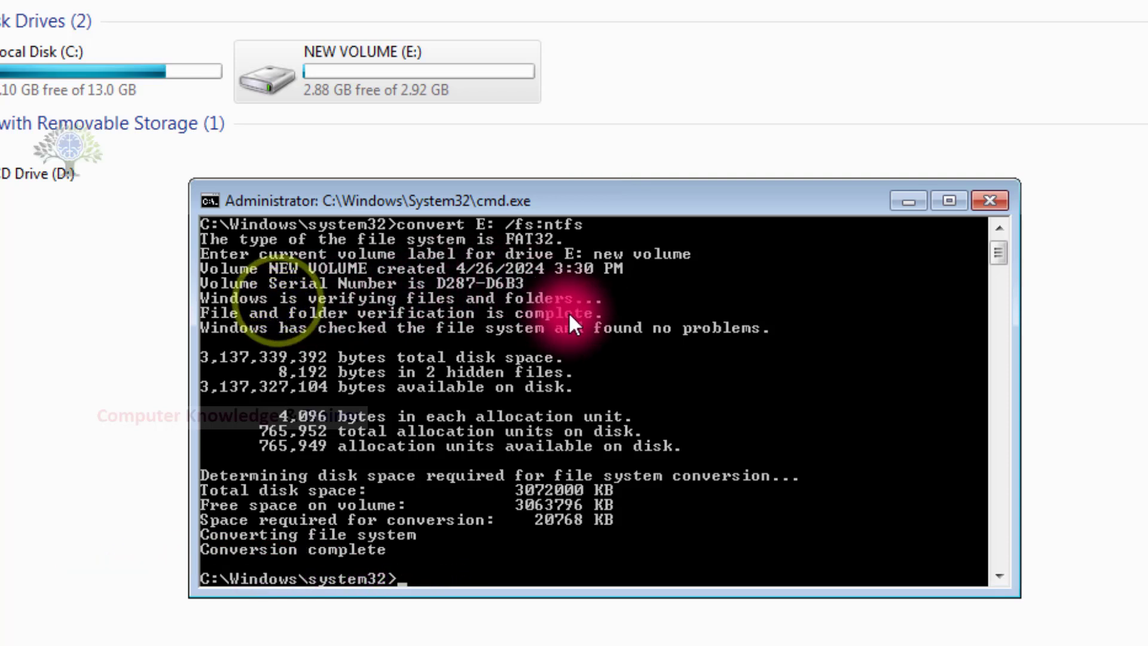
pyautogui.click(269, 322)
pyautogui.click(315, 328)
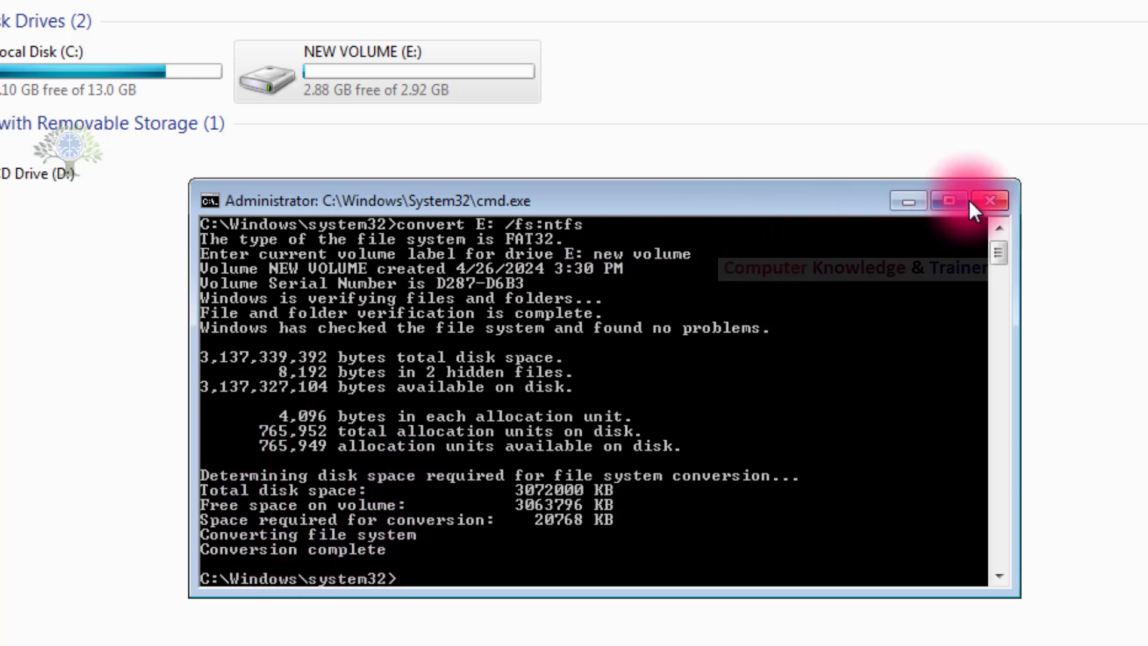
pyautogui.click(988, 198)
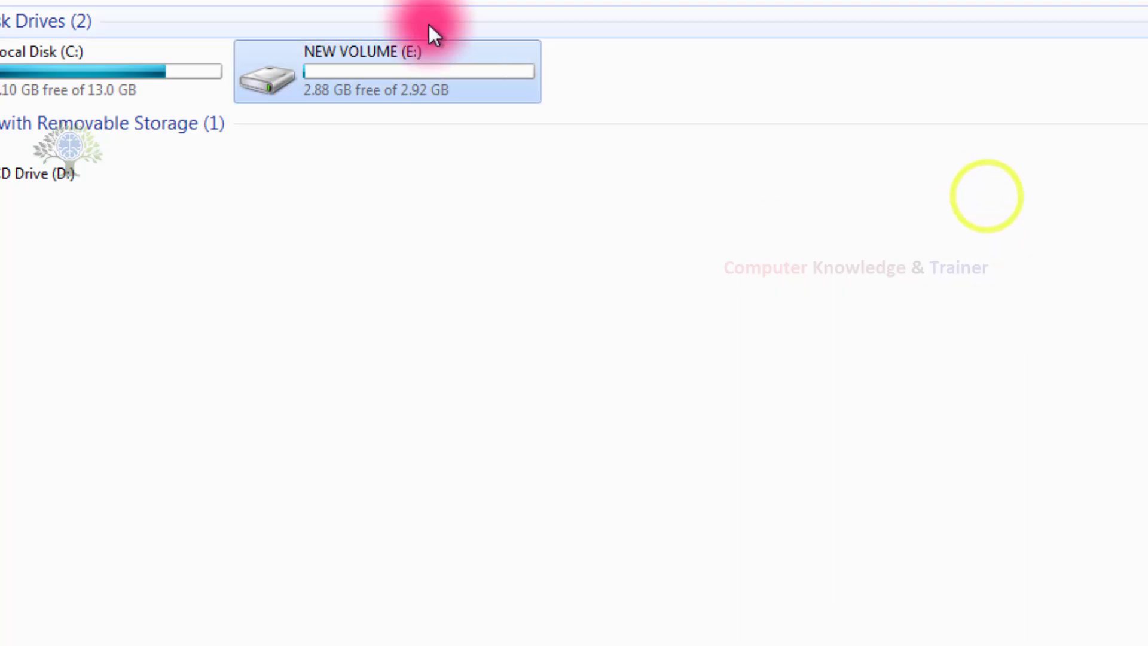
# Inspect the file system and space figures in NEW VOLUME (E:)'s properties after the conversion, changing nothing.
pyautogui.rightClick(397, 58)
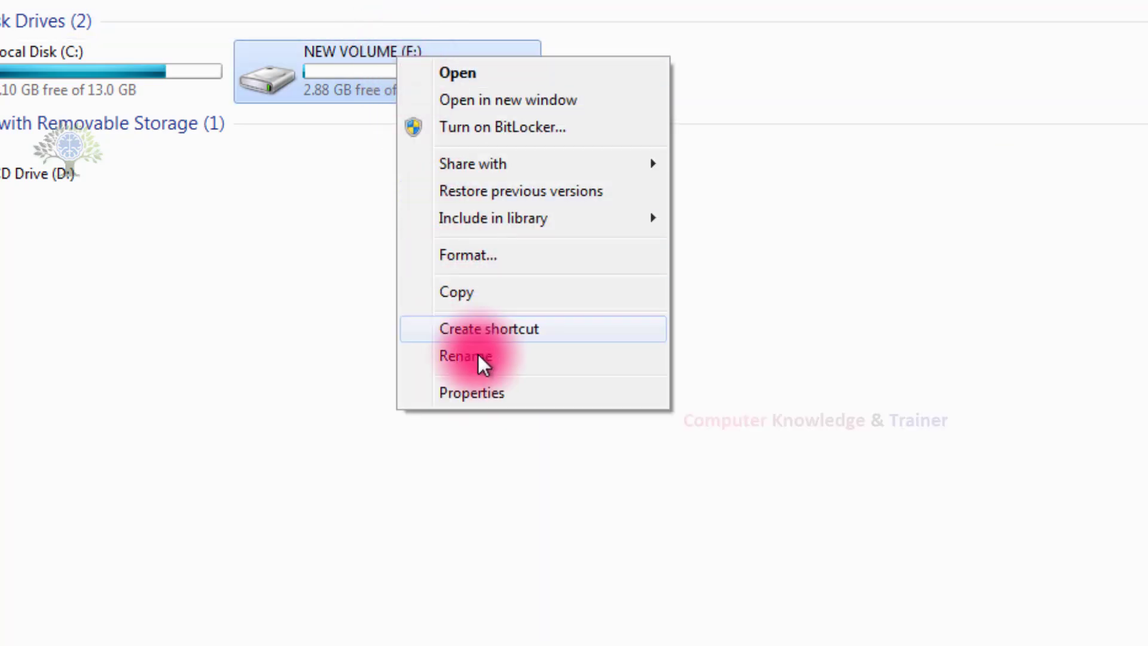
pyautogui.click(477, 392)
pyautogui.click(575, 258)
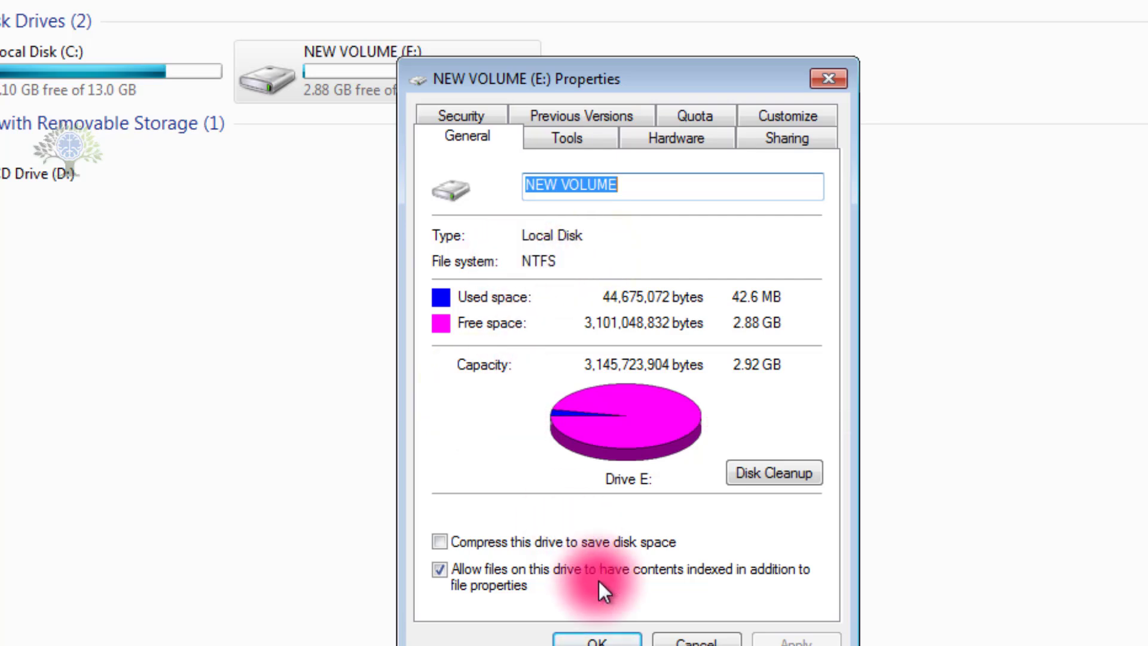
pyautogui.click(661, 635)
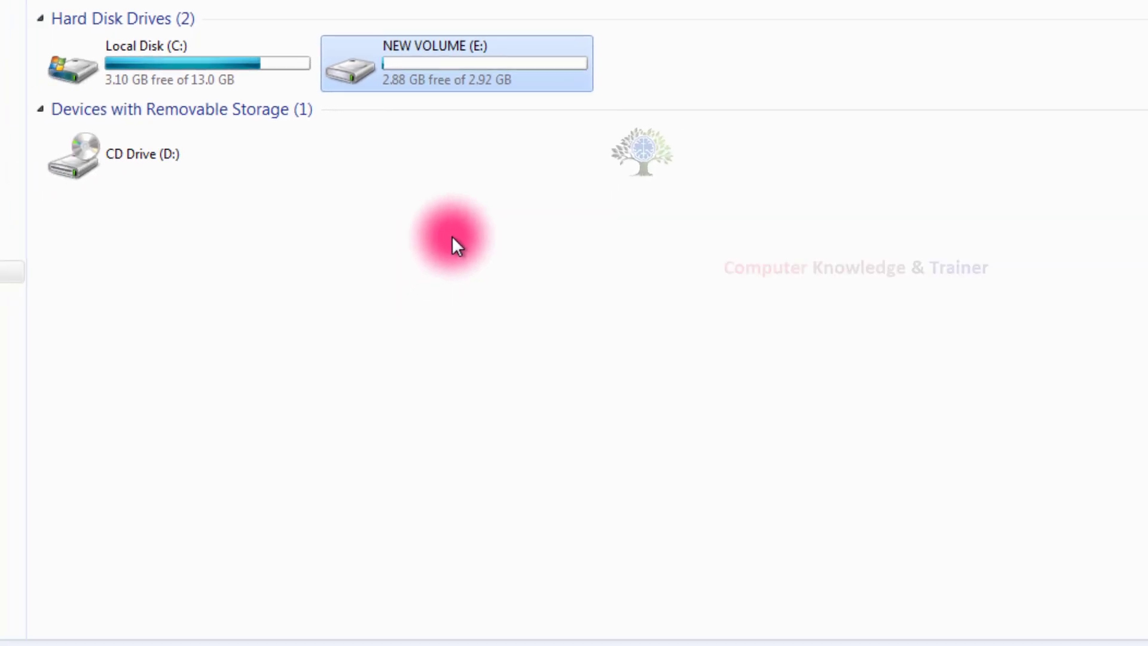
pyautogui.click(525, 207)
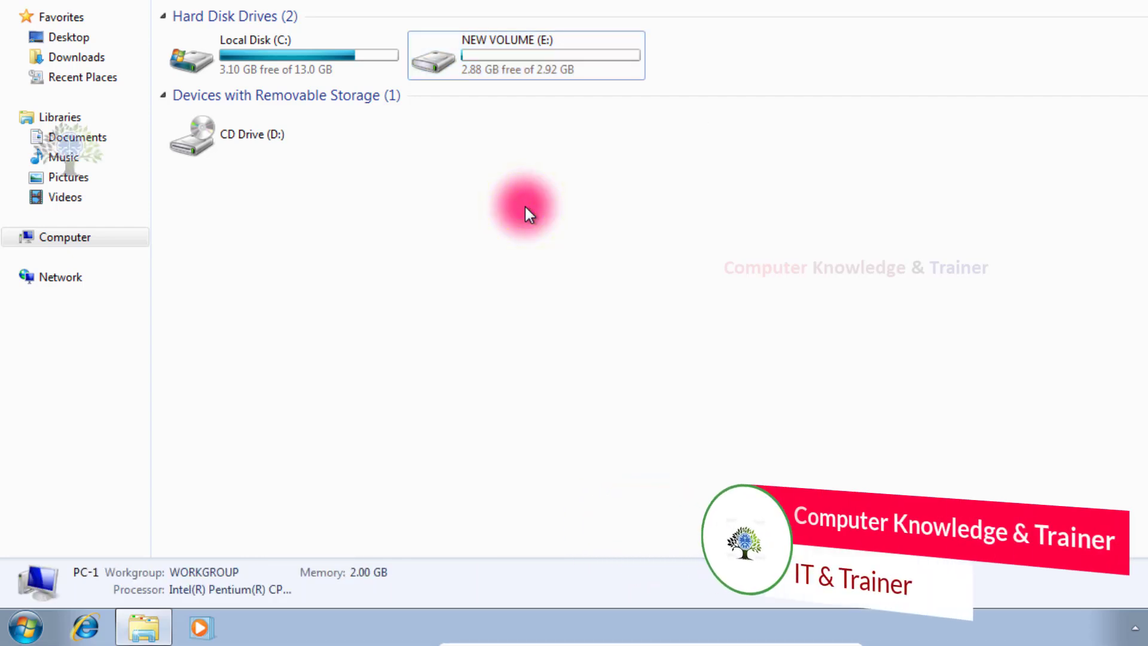
pyautogui.press('super+r')
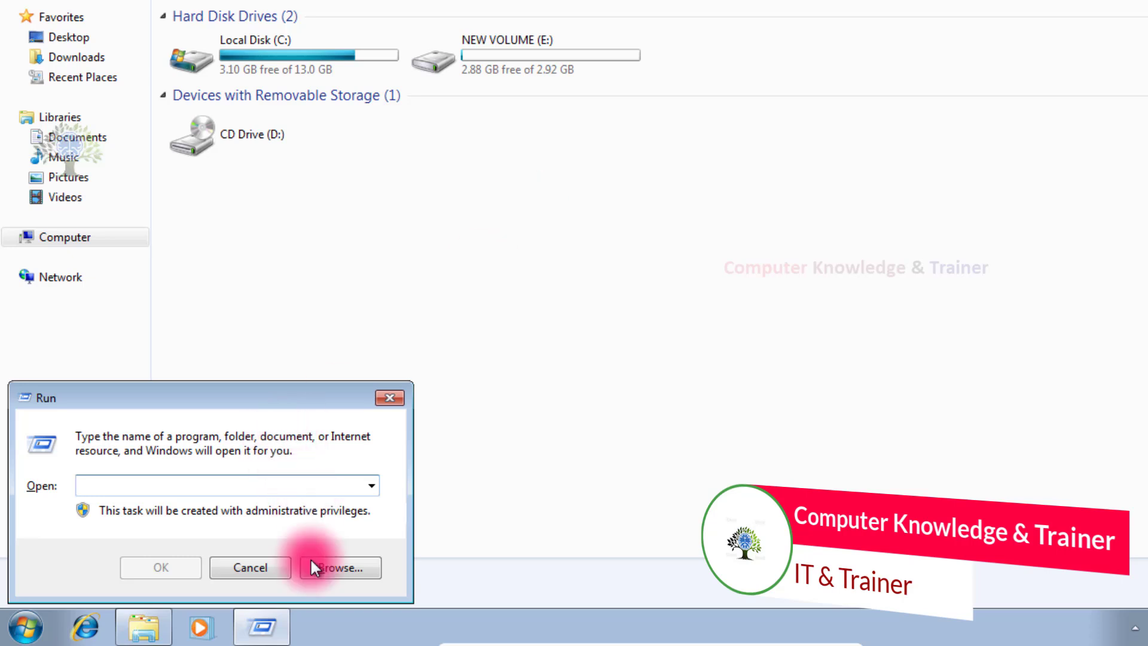
pyautogui.click(257, 567)
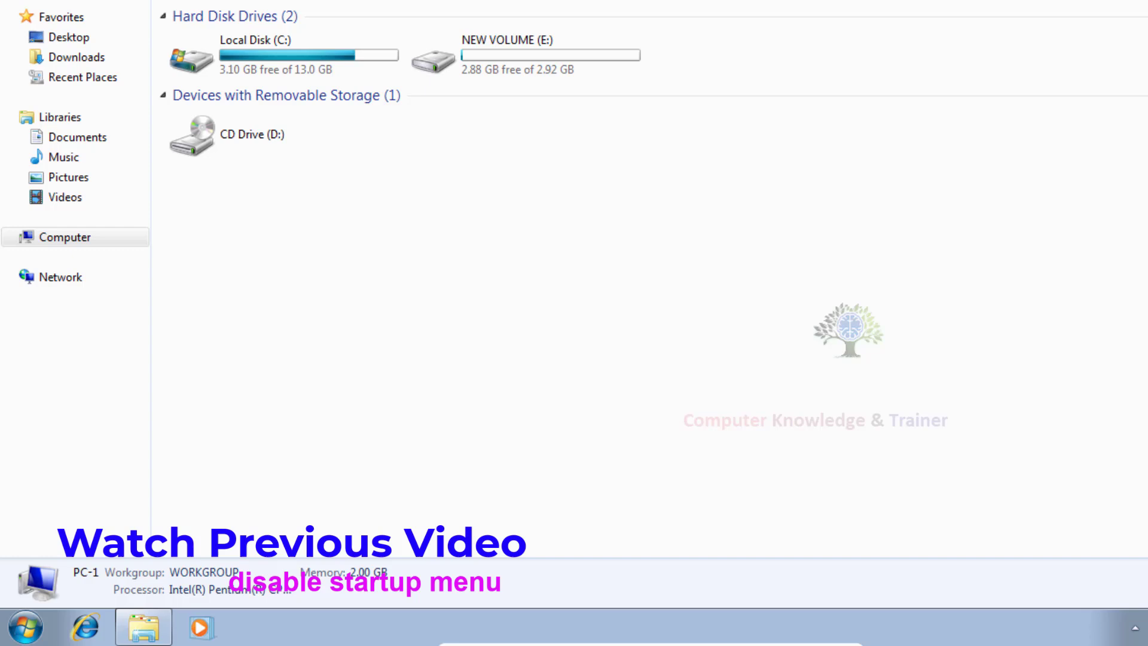
# Close the Computer window, switch to the "Always Use NTFS" slide, and reveal its note about converting from FAT.
pyautogui.click(1139, 8)
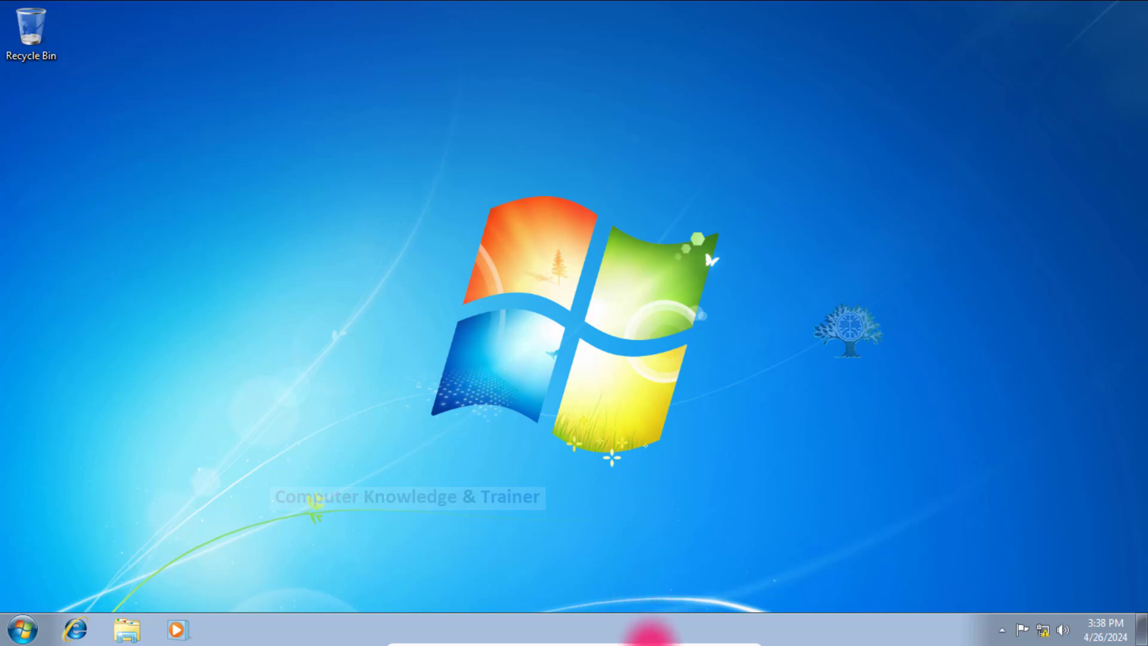
pyautogui.moveTo(656, 635)
pyautogui.click(710, 639)
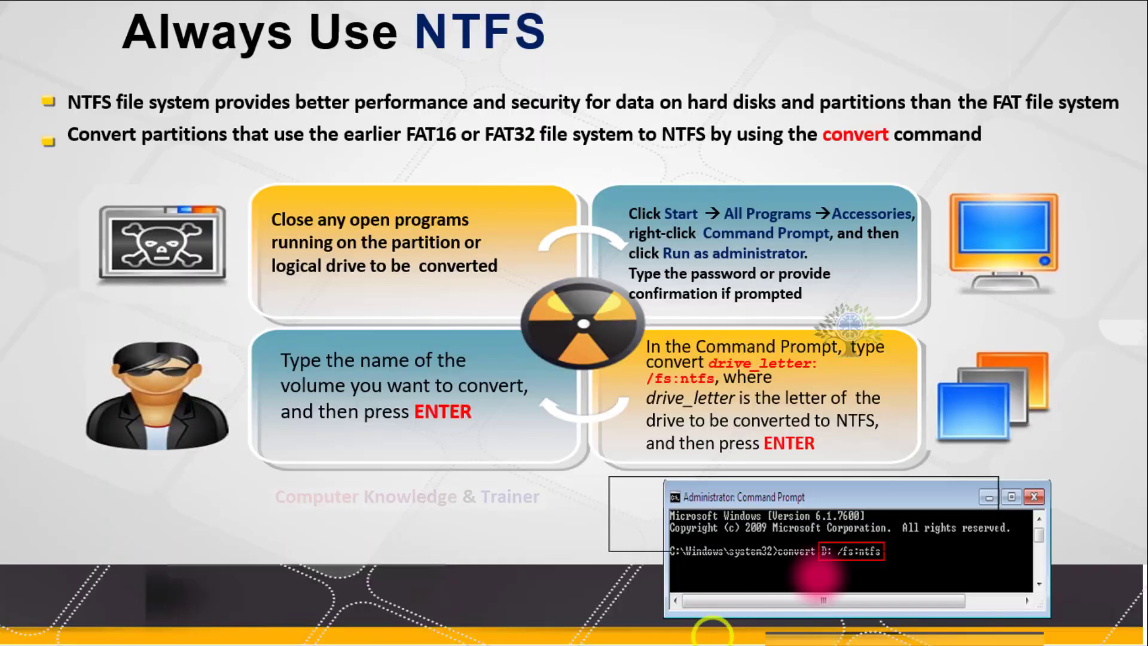
pyautogui.click(509, 72)
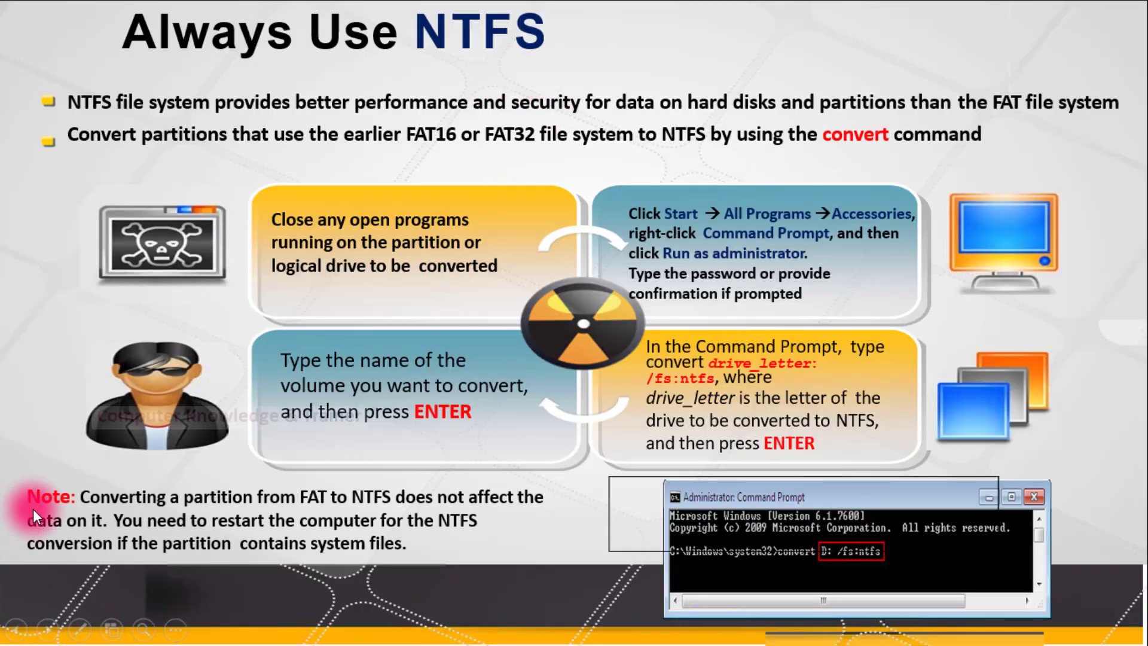